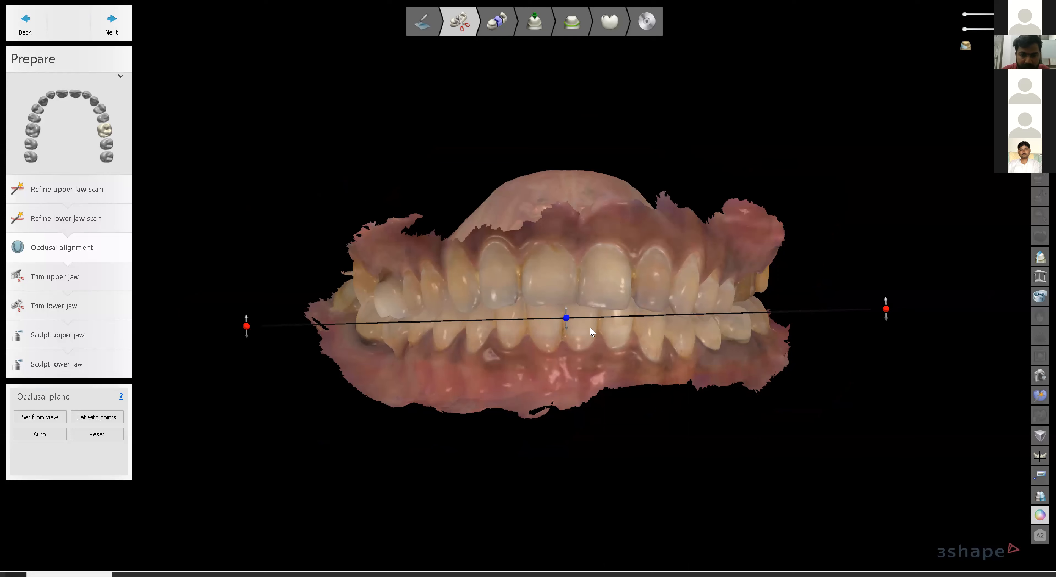
# Rotate the jaw scans while toggling the colour texture off and on to inspect them.
pyautogui.scroll(-1, 668, 310)
pyautogui.moveTo(668, 310); pyautogui.dragTo(602, 293, button='right')
pyautogui.scroll(3, 570, 313)
pyautogui.scroll(-1, 526, 285)
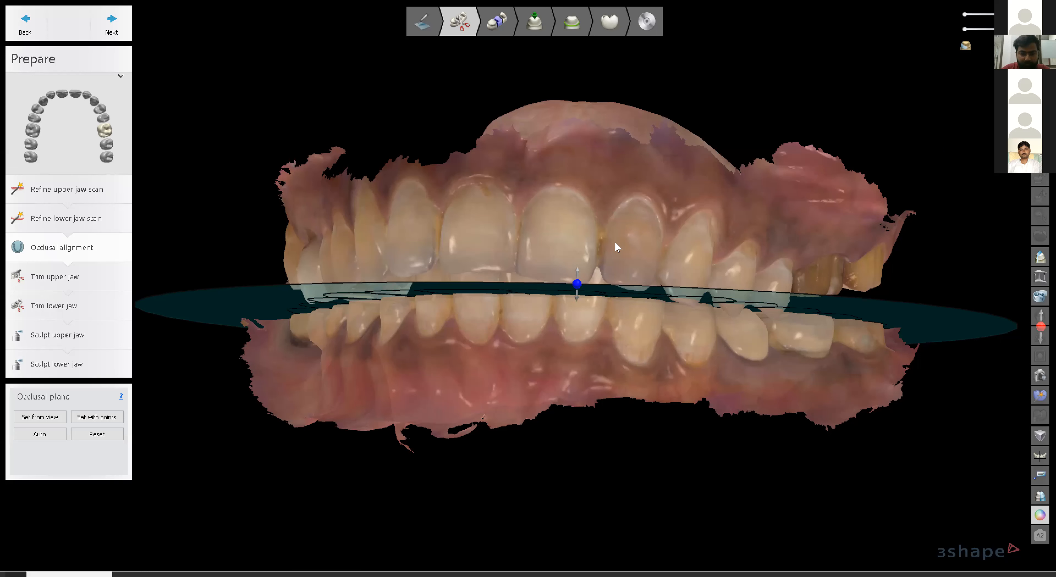
pyautogui.scroll(-1, 593, 268)
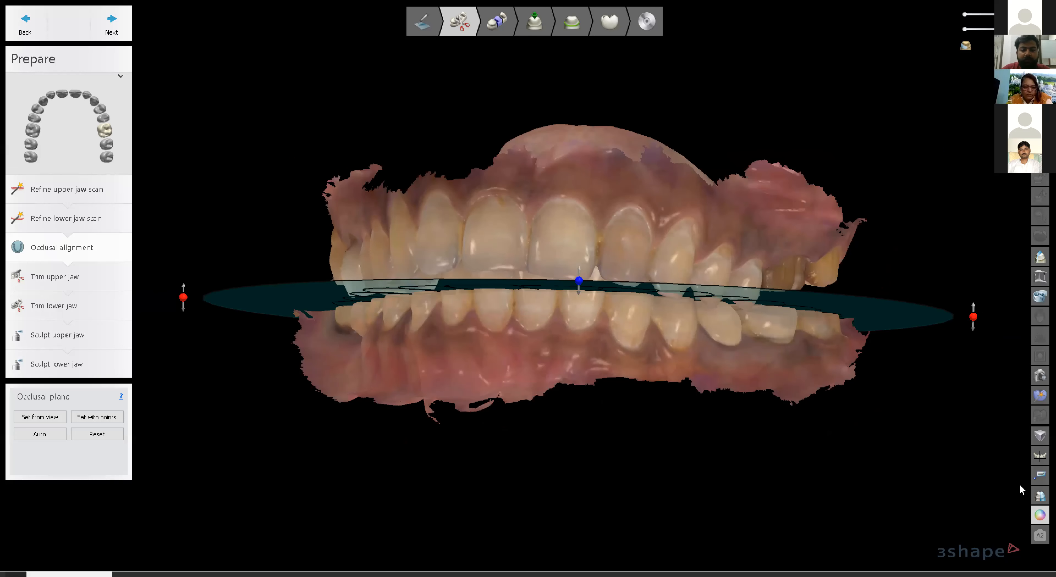
pyautogui.click(1040, 515)
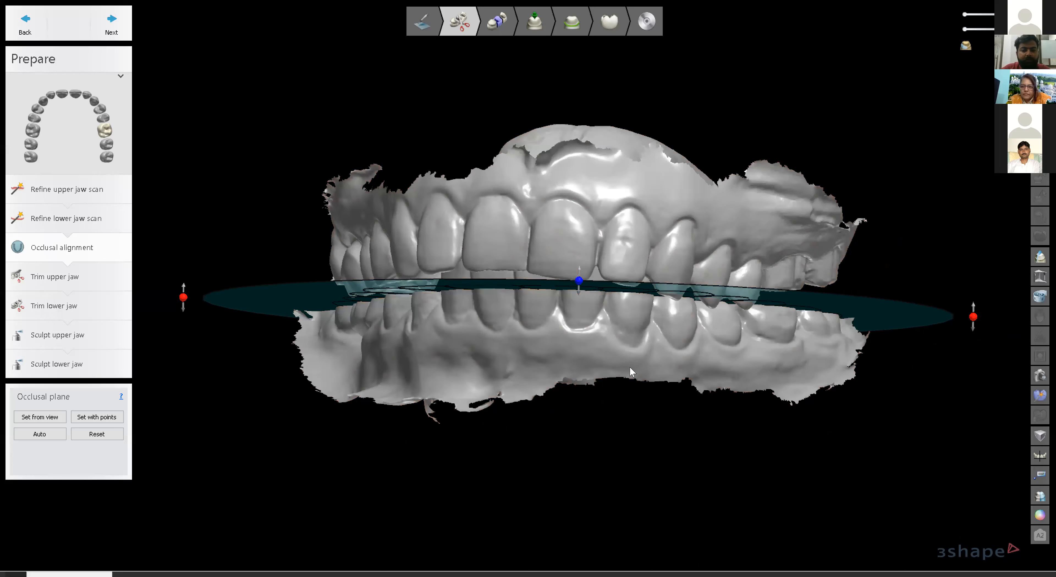
pyautogui.moveTo(652, 336); pyautogui.dragTo(595, 324, button='right')
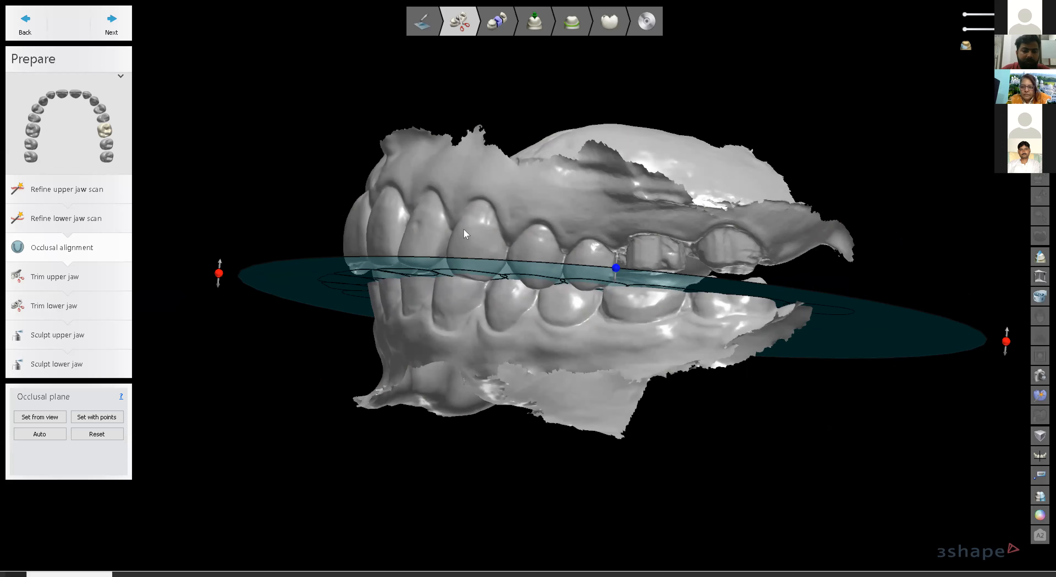
pyautogui.click(1040, 515)
pyautogui.moveTo(554, 367); pyautogui.dragTo(554, 380, button='right')
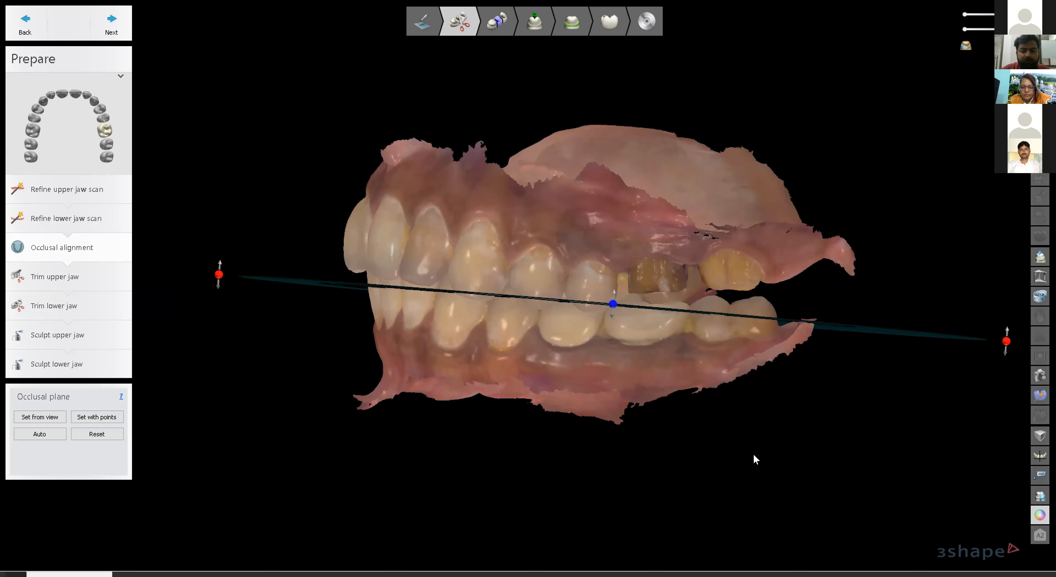
pyautogui.click(1040, 515)
pyautogui.moveTo(491, 345); pyautogui.dragTo(558, 348, button='right')
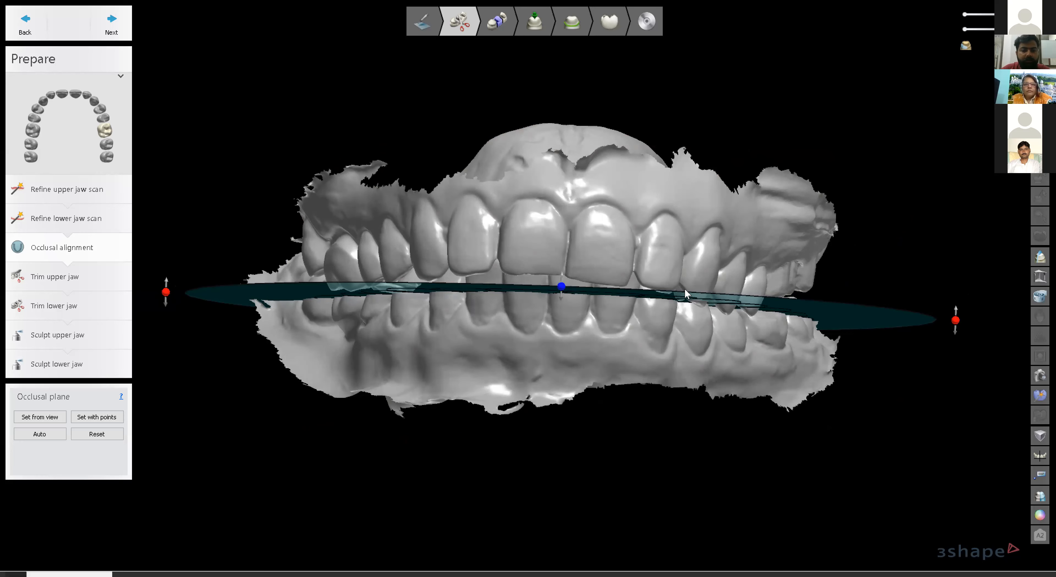
pyautogui.click(1040, 515)
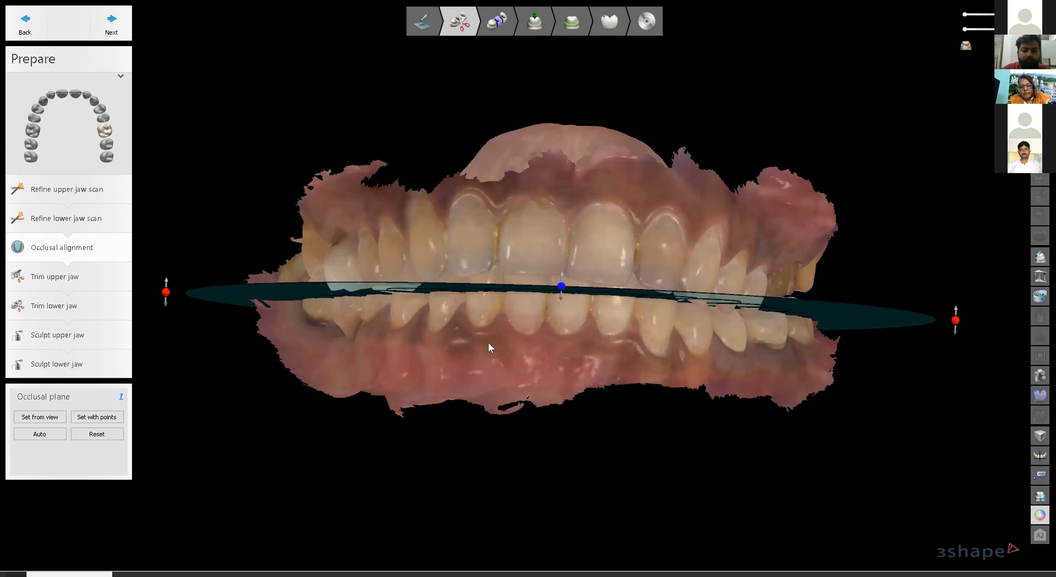
# Bring the occlusal plane edge-on, then hide the lower jaw scan and view the upper biting surfaces.
pyautogui.moveTo(488, 343); pyautogui.dragTo(488, 343, button='right')
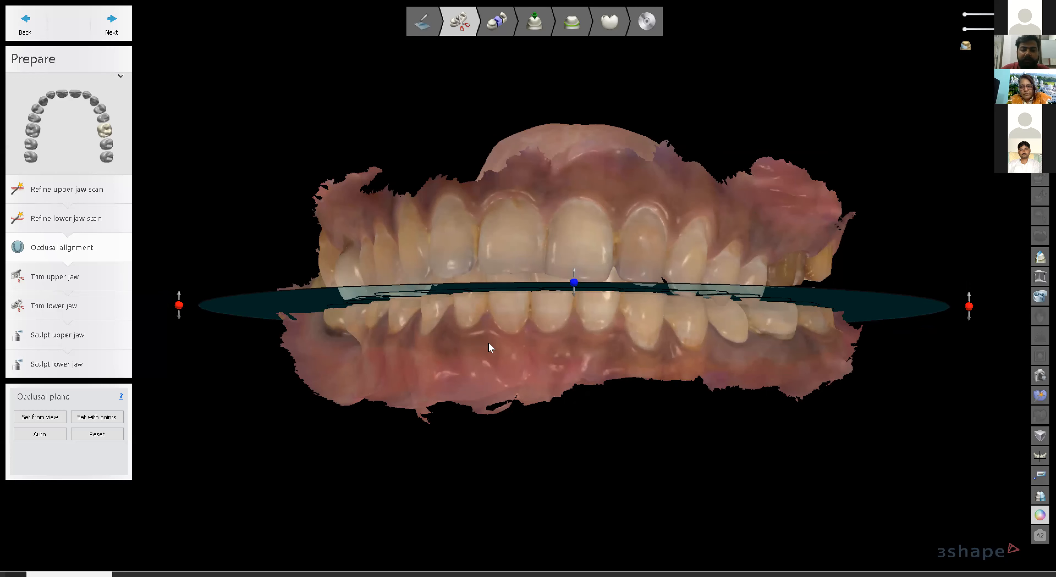
pyautogui.scroll(-2, 523, 335)
pyautogui.moveTo(524, 338); pyautogui.dragTo(522, 337, button='right')
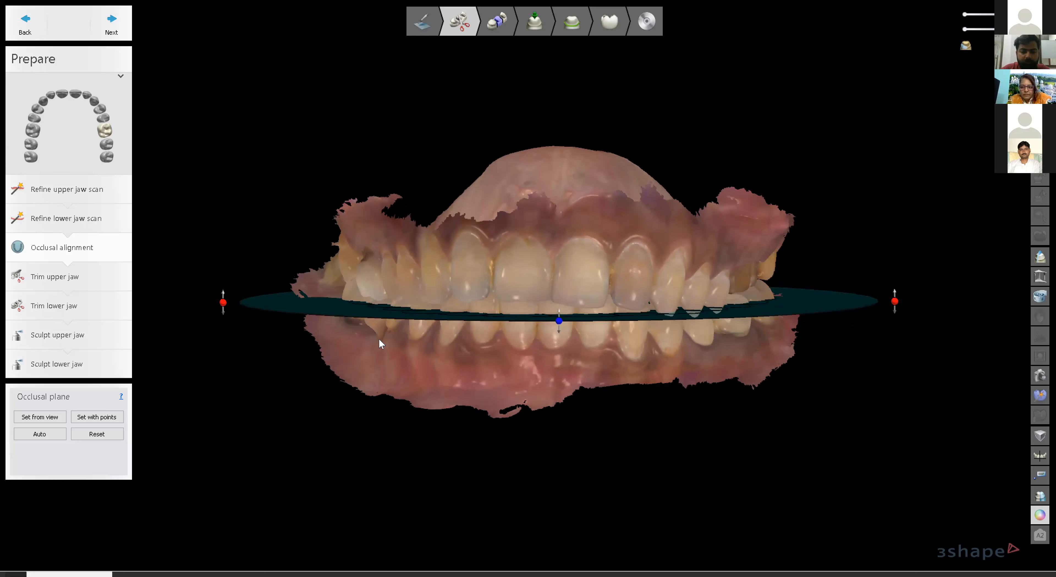
pyautogui.moveTo(673, 348); pyautogui.dragTo(671, 340, button='right')
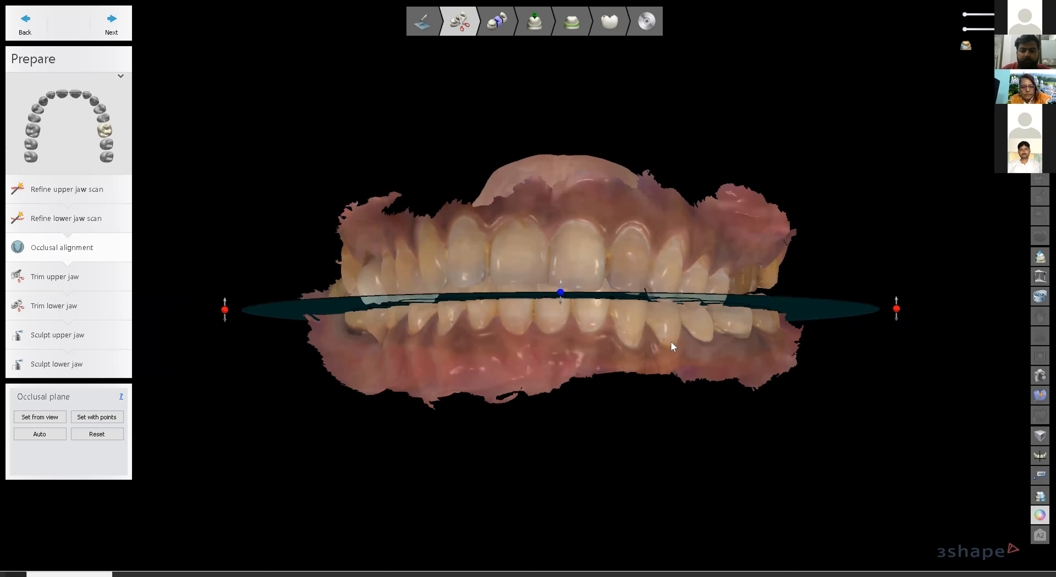
pyautogui.click(964, 30)
pyautogui.moveTo(618, 290)
pyautogui.mouseDown(button='right')
pyautogui.moveTo(618, 272)
pyautogui.moveTo(620, 286)
pyautogui.mouseUp(button='right')
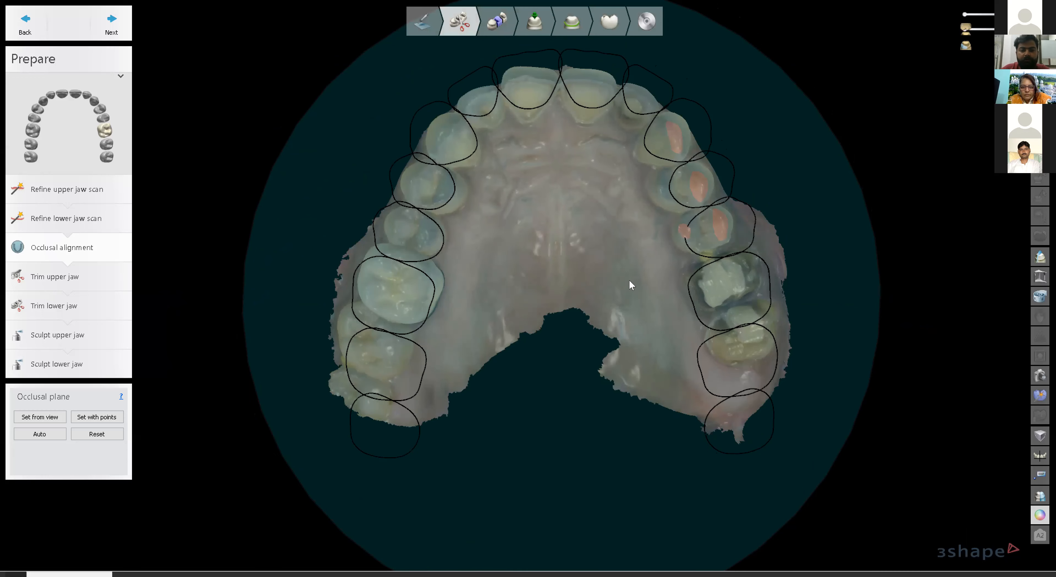
# From an edge-on view, drag the occlusal plane's centre point down, then recheck the arch.
pyautogui.scroll(-1, 629, 280)
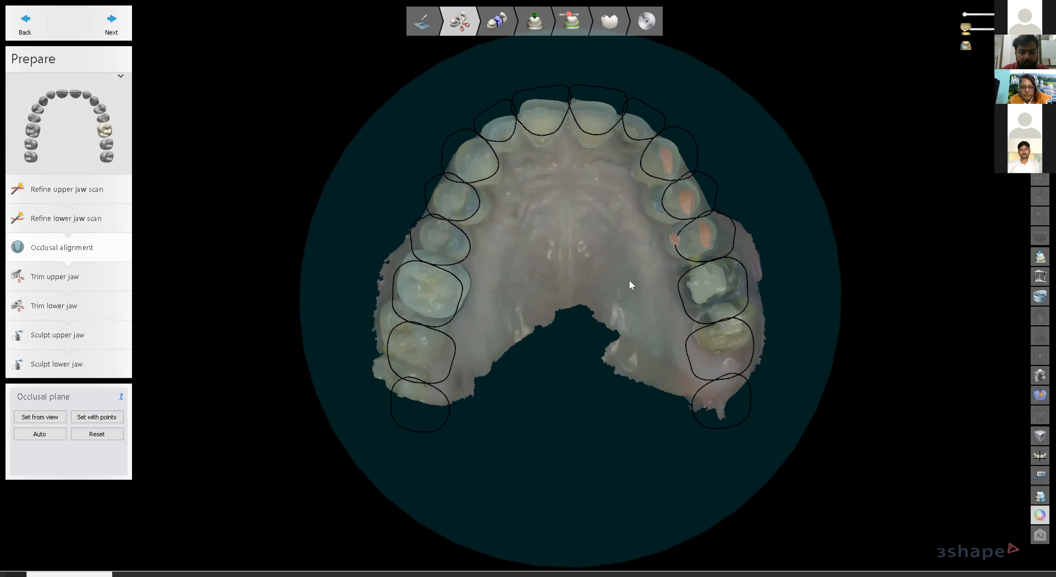
pyautogui.scroll(-1, 629, 279)
pyautogui.moveTo(629, 280); pyautogui.dragTo(629, 277, button='right')
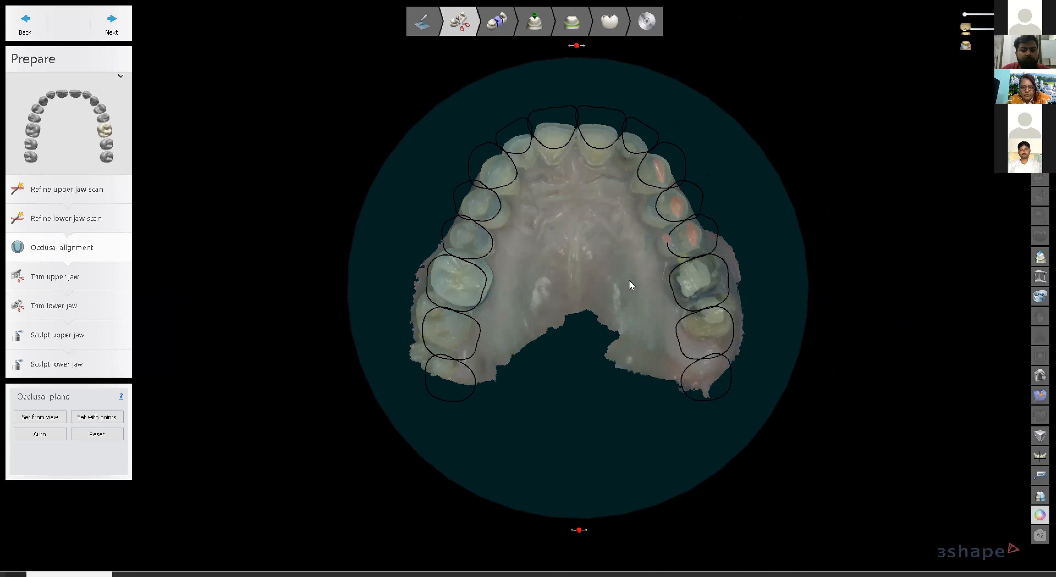
pyautogui.moveTo(650, 307); pyautogui.dragTo(532, 382, button='right')
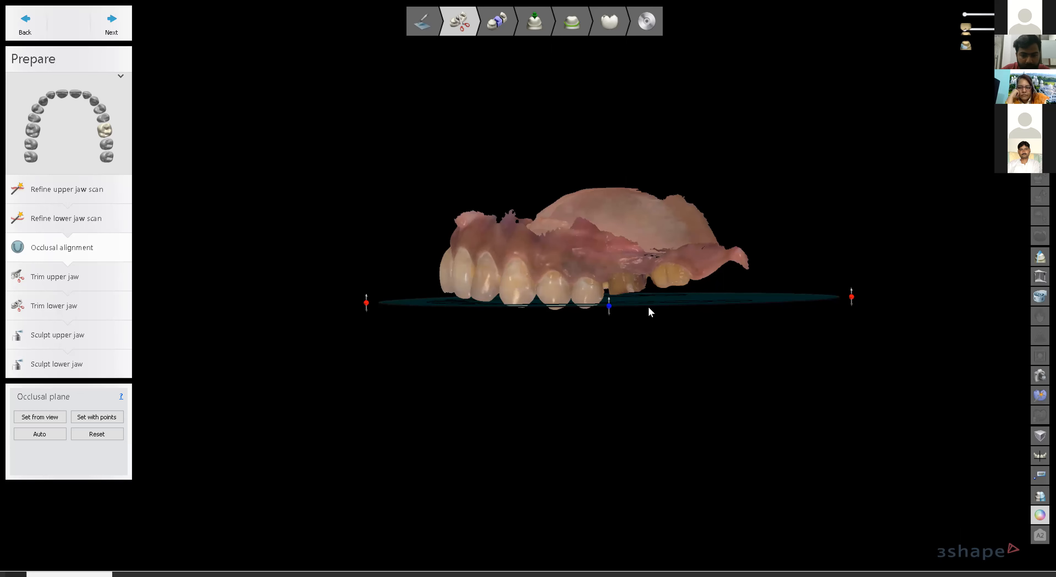
pyautogui.moveTo(610, 316); pyautogui.dragTo(611, 313, button='right')
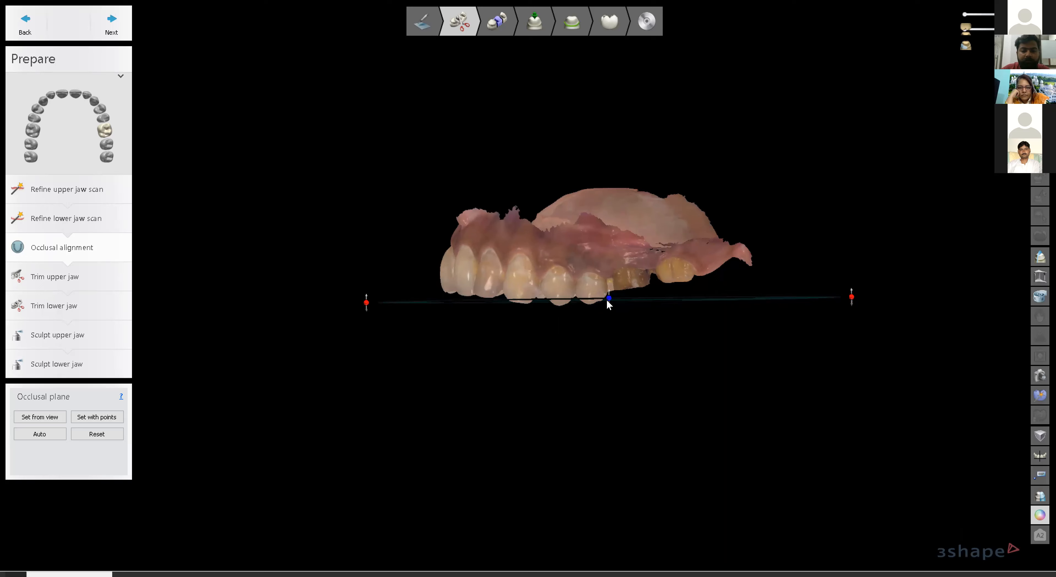
pyautogui.moveTo(610, 303); pyautogui.dragTo(608, 305)
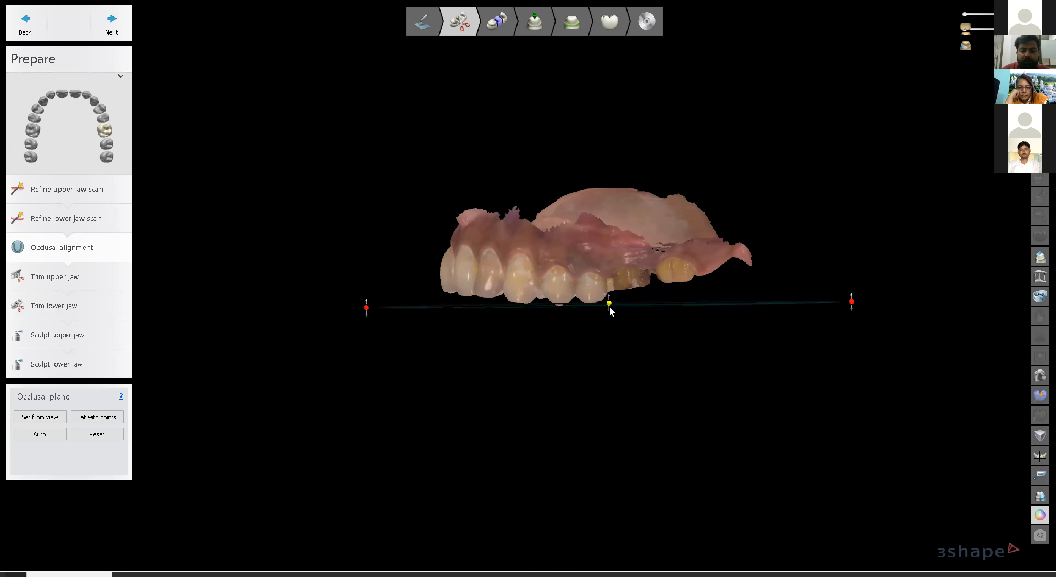
pyautogui.moveTo(627, 369)
pyautogui.mouseDown(button='right')
pyautogui.moveTo(634, 286)
pyautogui.moveTo(614, 356)
pyautogui.mouseUp(button='right')
pyautogui.moveTo(582, 289); pyautogui.dragTo(673, 271, button='right')
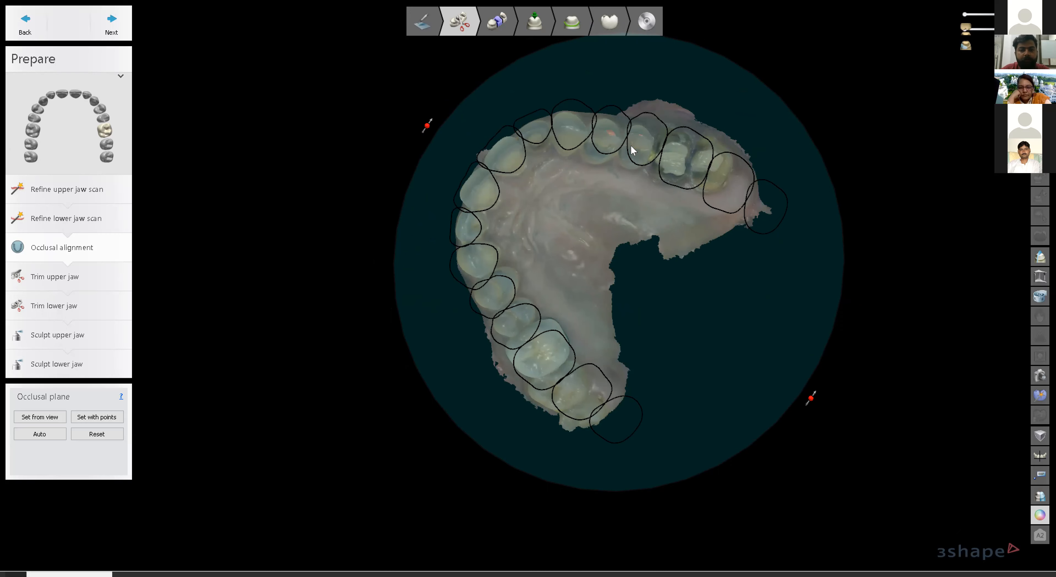
pyautogui.moveTo(725, 231); pyautogui.dragTo(730, 233, button='right')
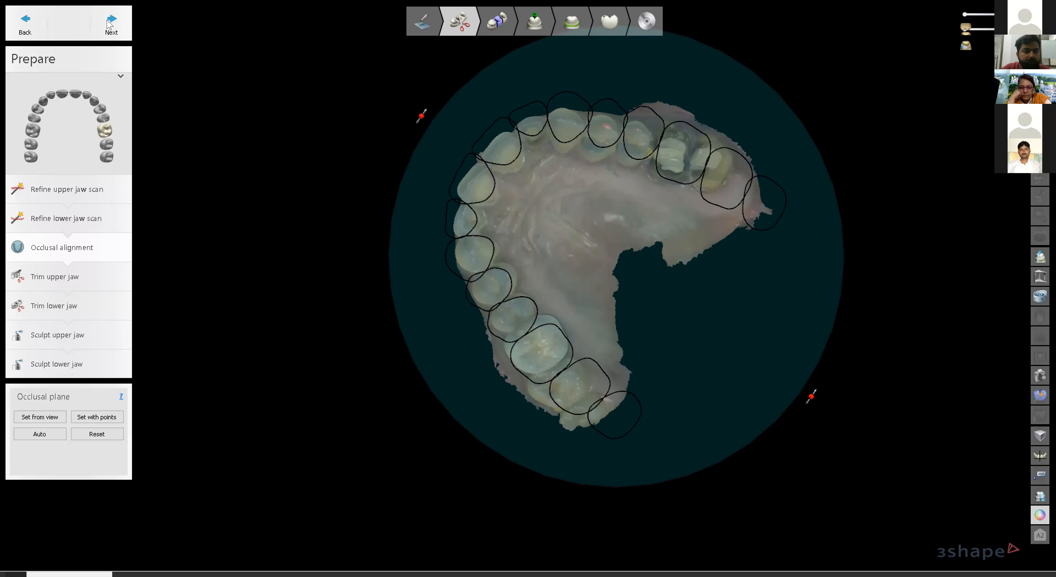
# Advance through Trim upper jaw after inspecting the scan, and skip past Trim lower jaw.
pyautogui.click(122, 36)
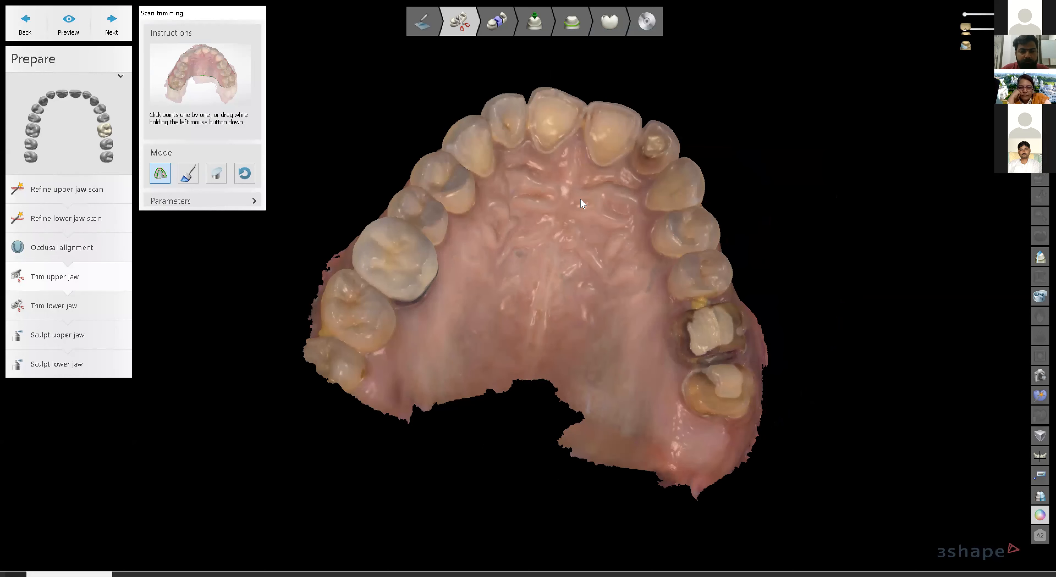
pyautogui.moveTo(566, 250); pyautogui.dragTo(548, 315, button='right')
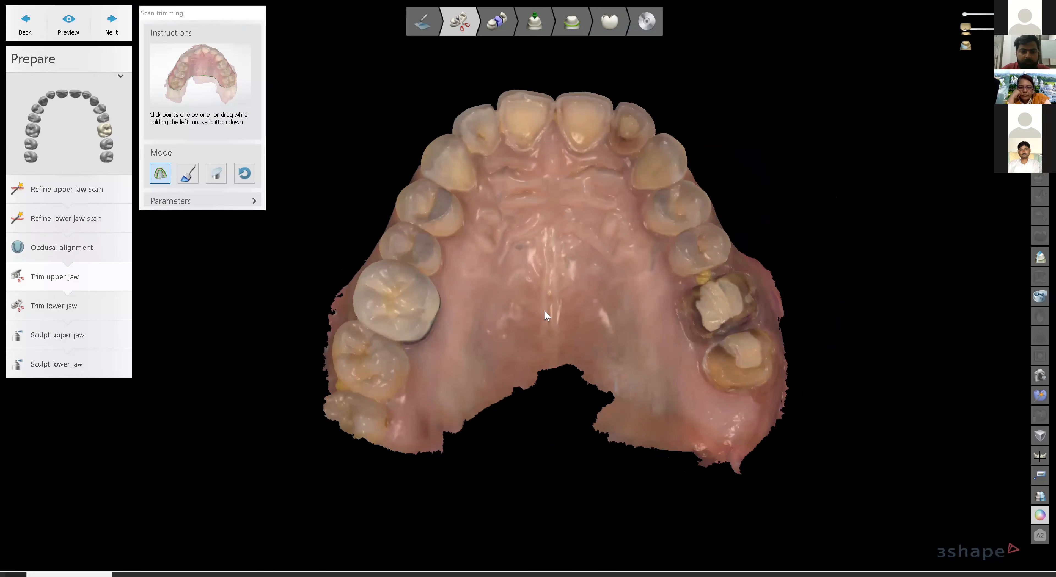
pyautogui.moveTo(615, 408); pyautogui.dragTo(332, 375, button='right')
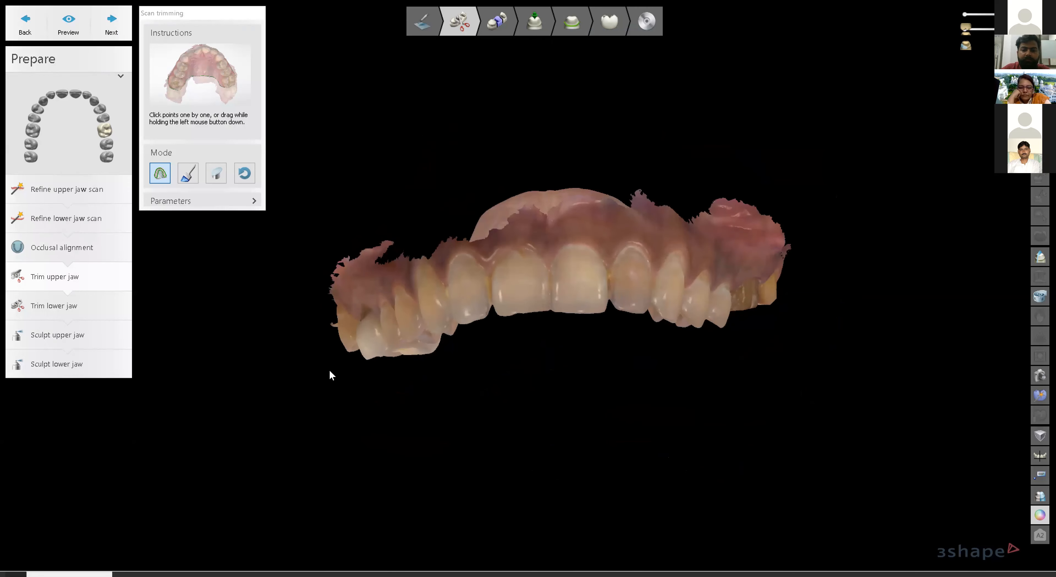
pyautogui.moveTo(690, 244); pyautogui.dragTo(672, 291, button='right')
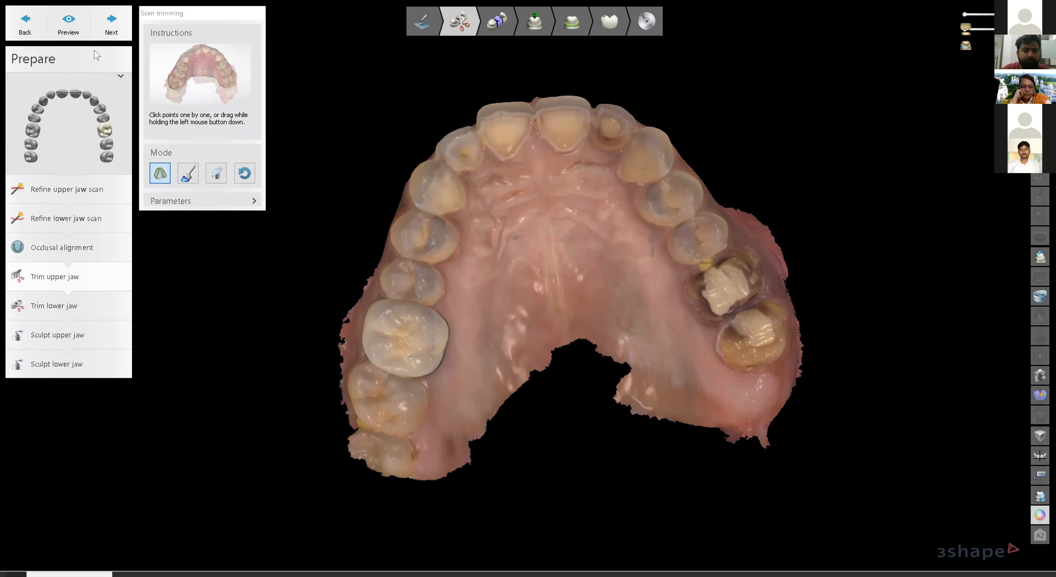
pyautogui.click(112, 25)
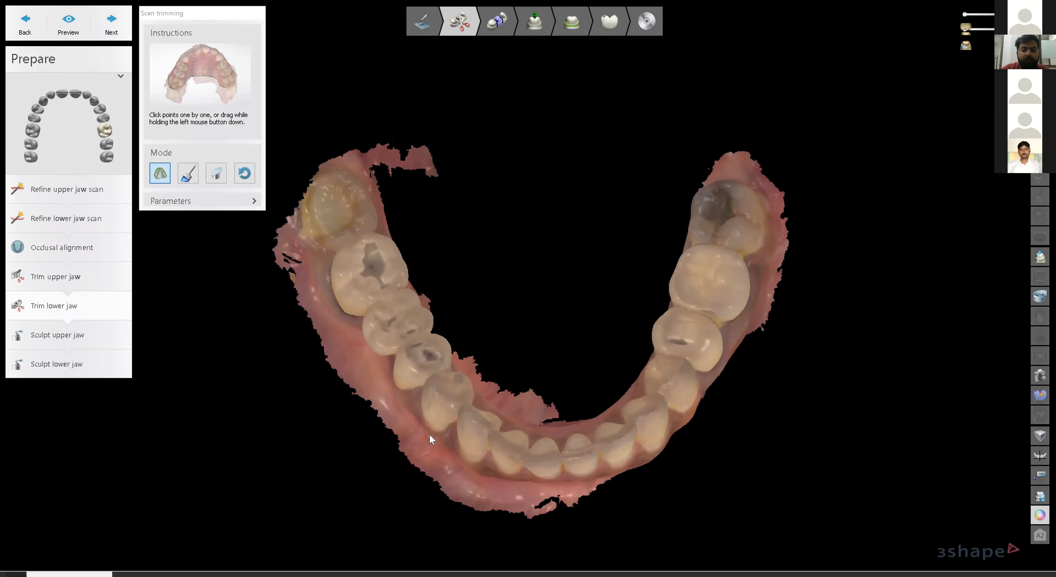
pyautogui.click(117, 25)
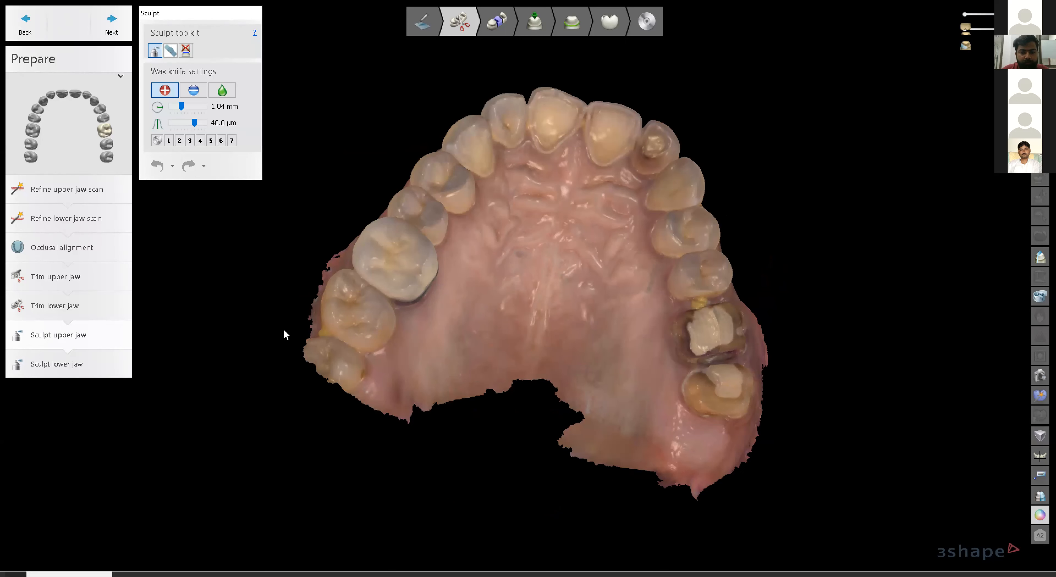
# Build up the upper front incisor's ridge with the wax knife add mode, viewing it in grey.
pyautogui.moveTo(532, 246); pyautogui.dragTo(531, 327, button='right')
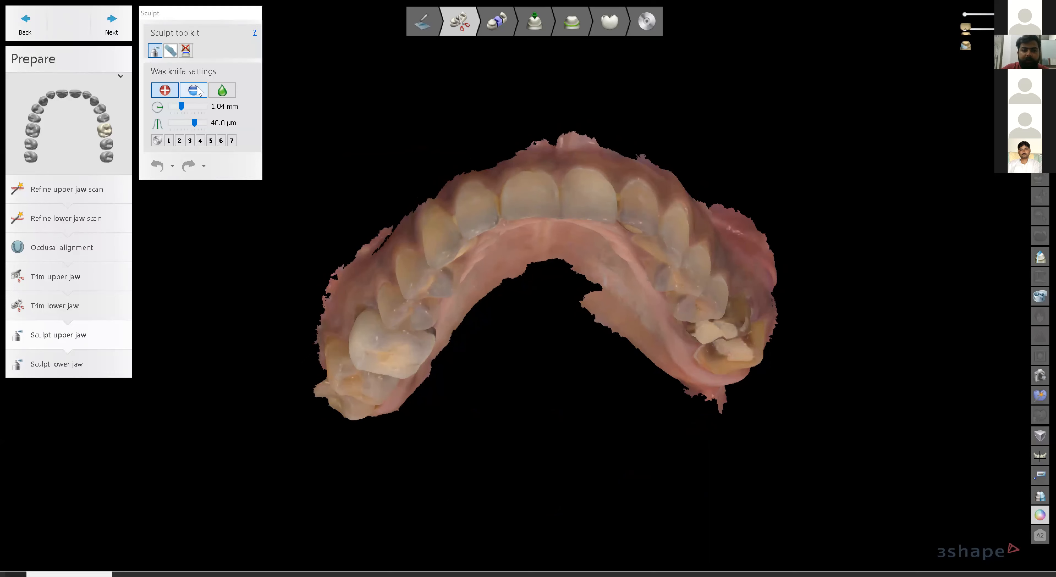
pyautogui.scroll(3, 542, 229)
pyautogui.moveTo(586, 259); pyautogui.dragTo(581, 198, button='right')
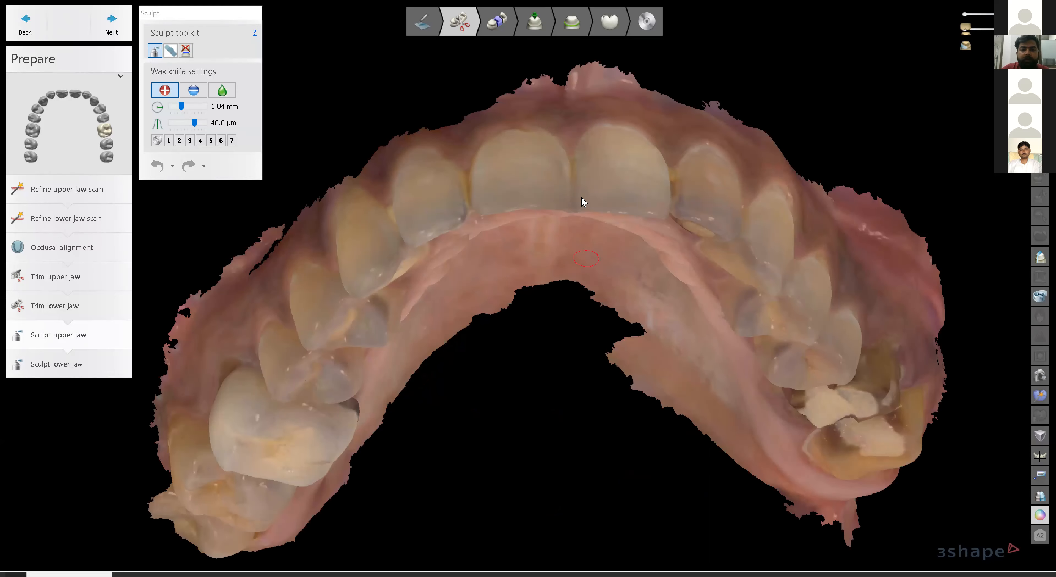
pyautogui.moveTo(581, 198); pyautogui.dragTo(587, 369, button='middle')
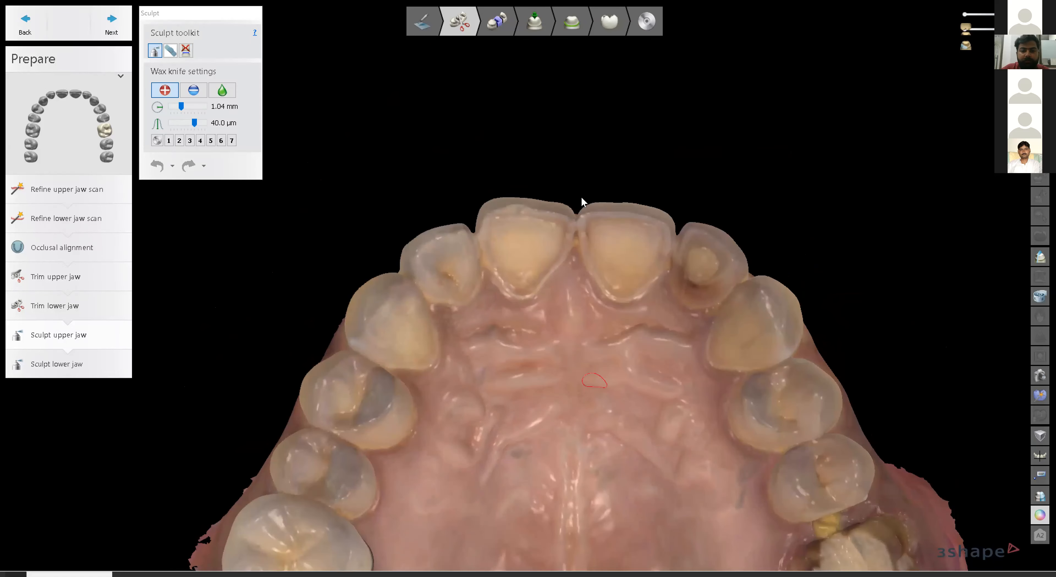
pyautogui.scroll(2, 588, 367)
pyautogui.moveTo(567, 315); pyautogui.dragTo(558, 278, button='right')
pyautogui.scroll(2, 414, 115)
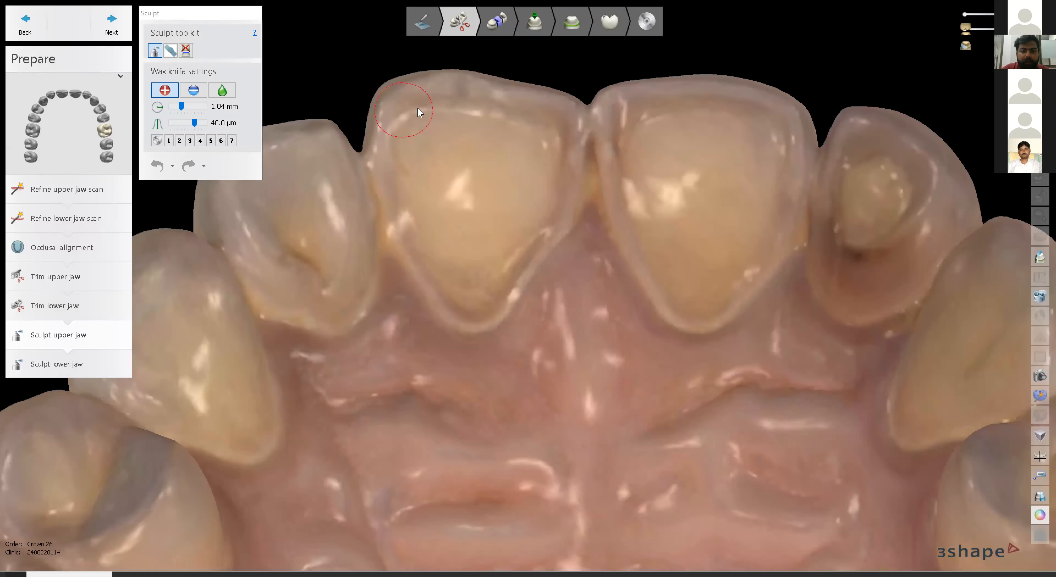
pyautogui.moveTo(464, 108); pyautogui.dragTo(471, 105)
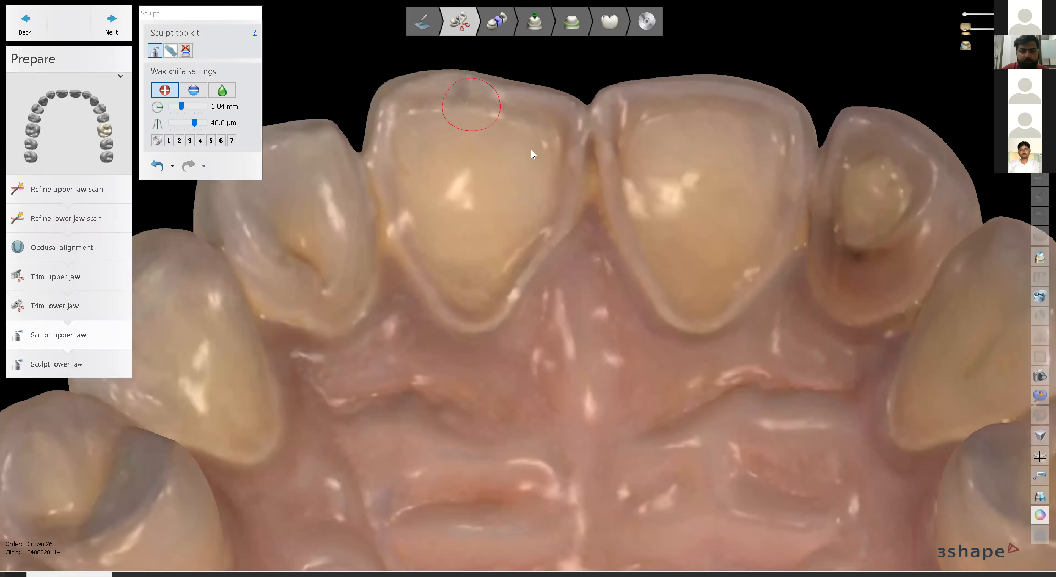
pyautogui.click(1039, 514)
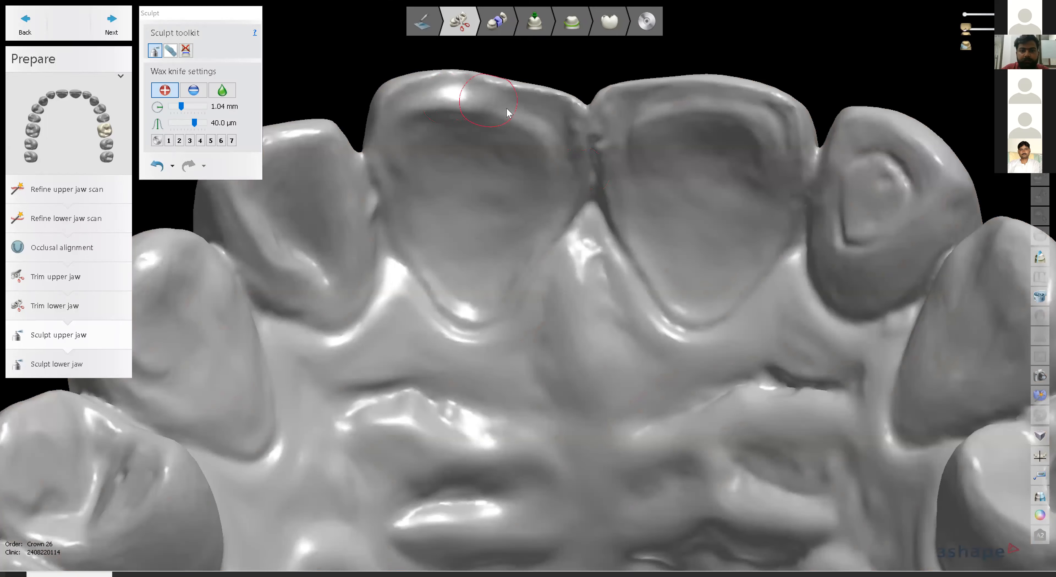
pyautogui.moveTo(555, 141); pyautogui.dragTo(564, 157)
# Smooth the incisor ridge with the wax knife, then zoom out to review the front teeth.
pyautogui.click(226, 88)
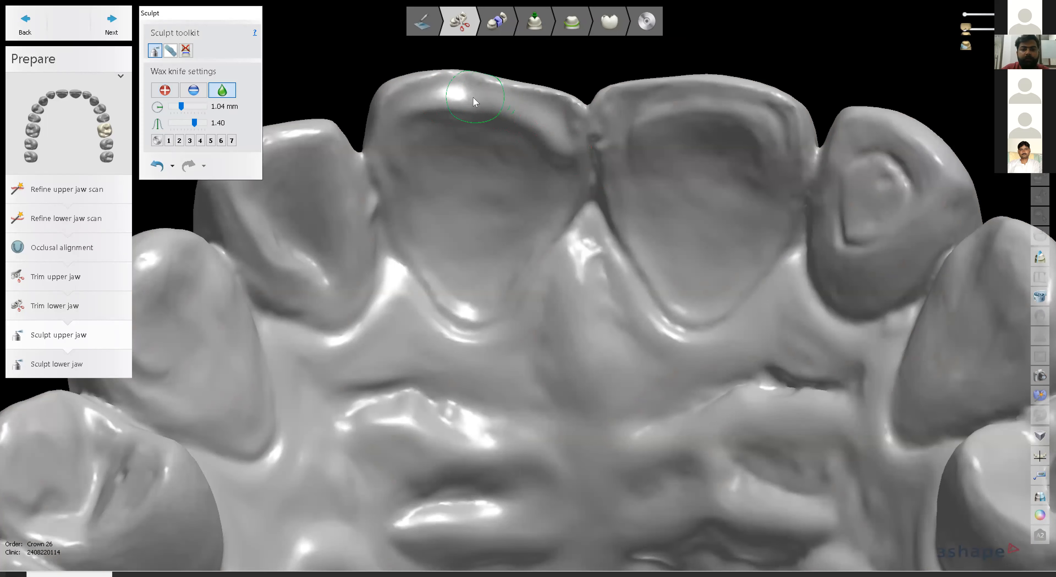
pyautogui.click(560, 146)
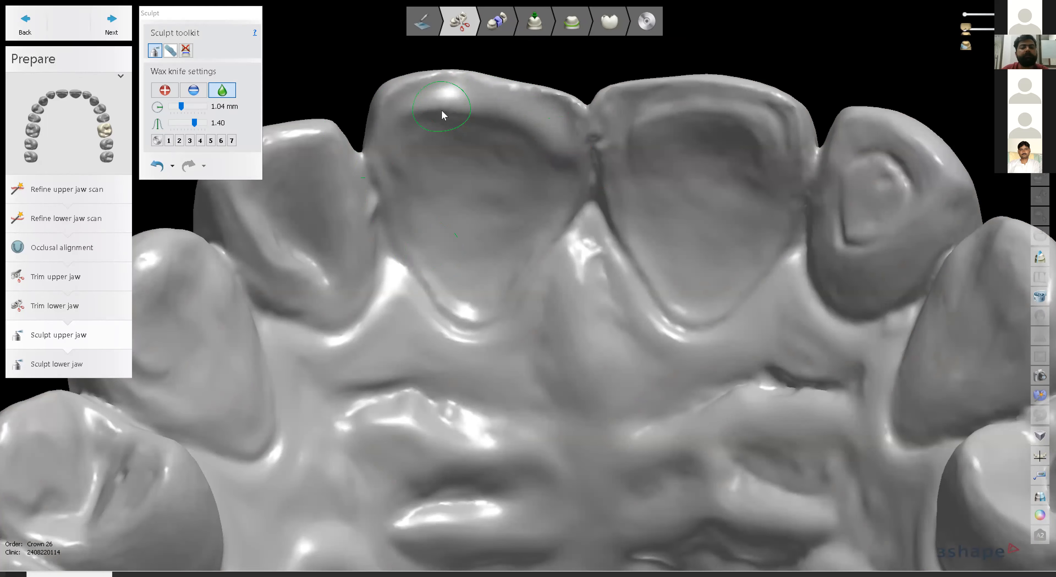
pyautogui.scroll(-5, 498, 201)
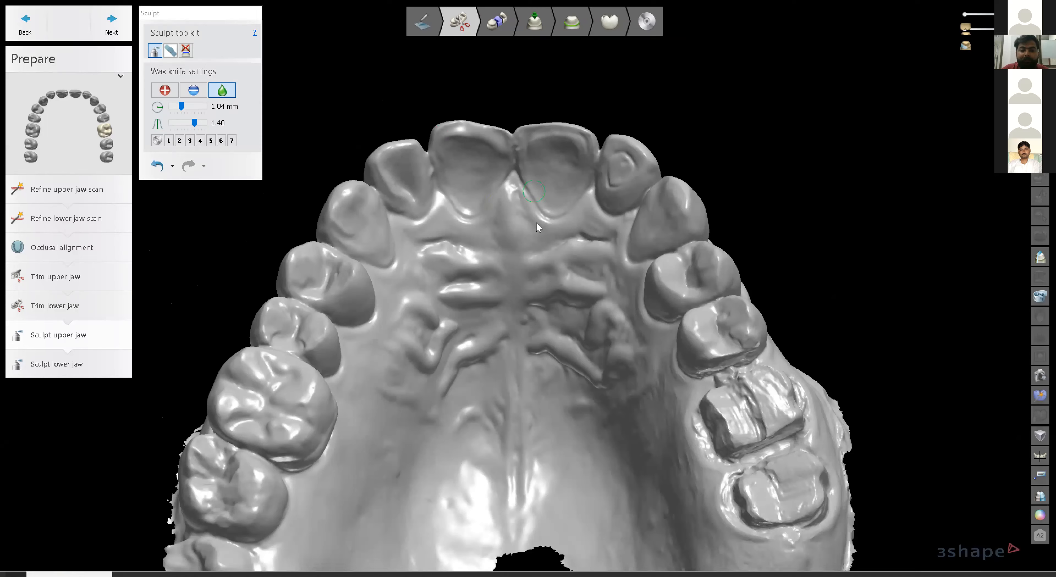
pyautogui.moveTo(535, 250)
pyautogui.mouseDown(button='right')
pyautogui.moveTo(535, 268)
pyautogui.moveTo(509, 295)
pyautogui.mouseUp(button='right')
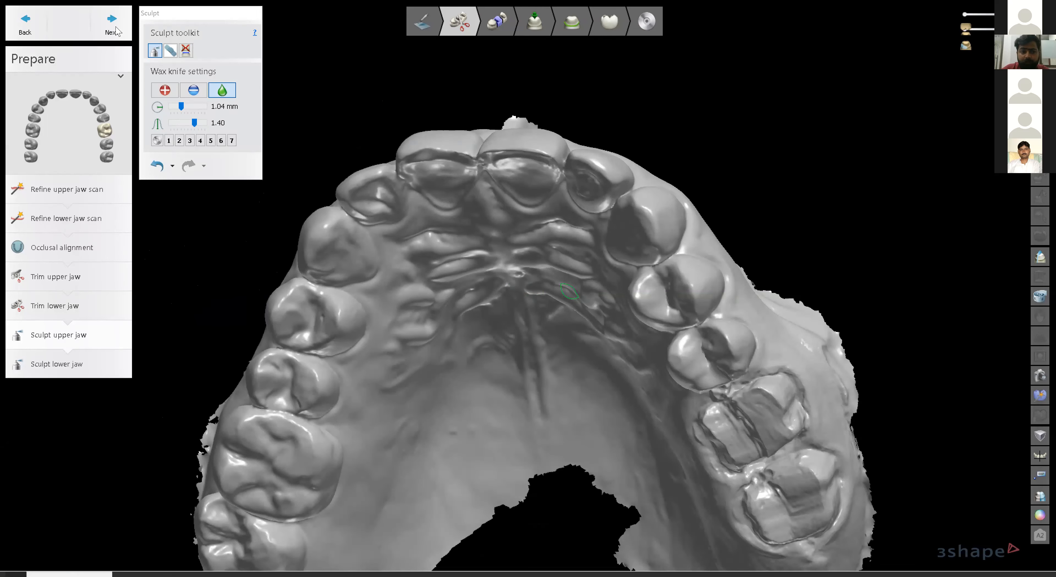
# Open Sculpt lower jaw, inspect the lower arch from the front, and continue to Segmentation.
pyautogui.click(112, 24)
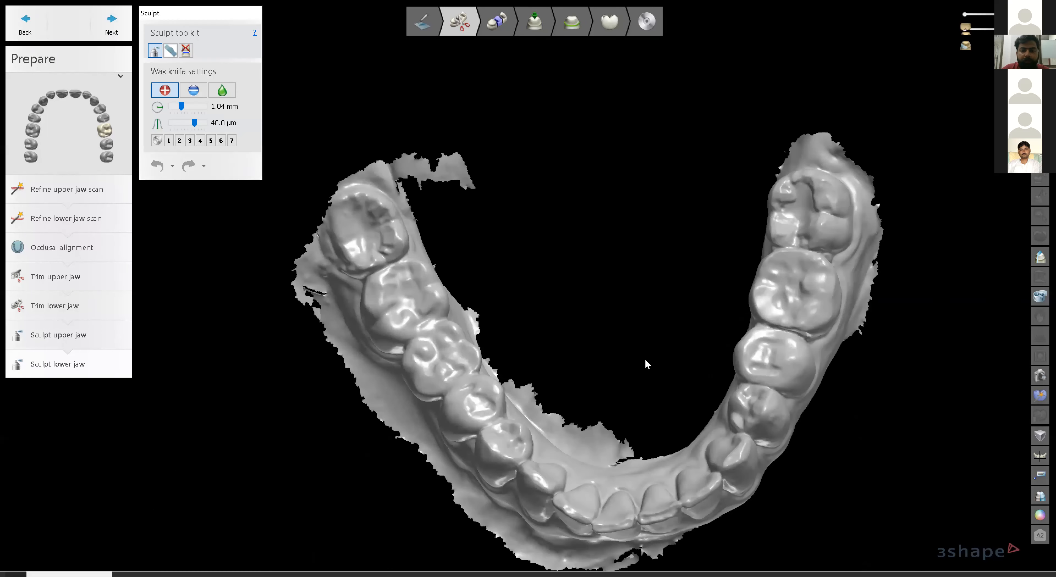
pyautogui.scroll(2, 599, 375)
pyautogui.moveTo(654, 330); pyautogui.dragTo(646, 296, button='right')
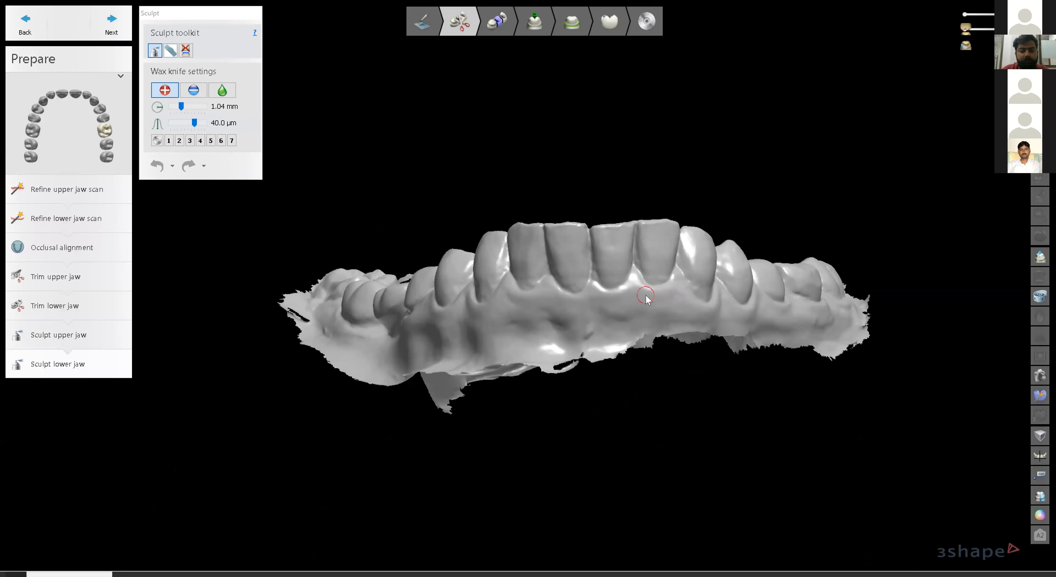
pyautogui.scroll(2, 646, 298)
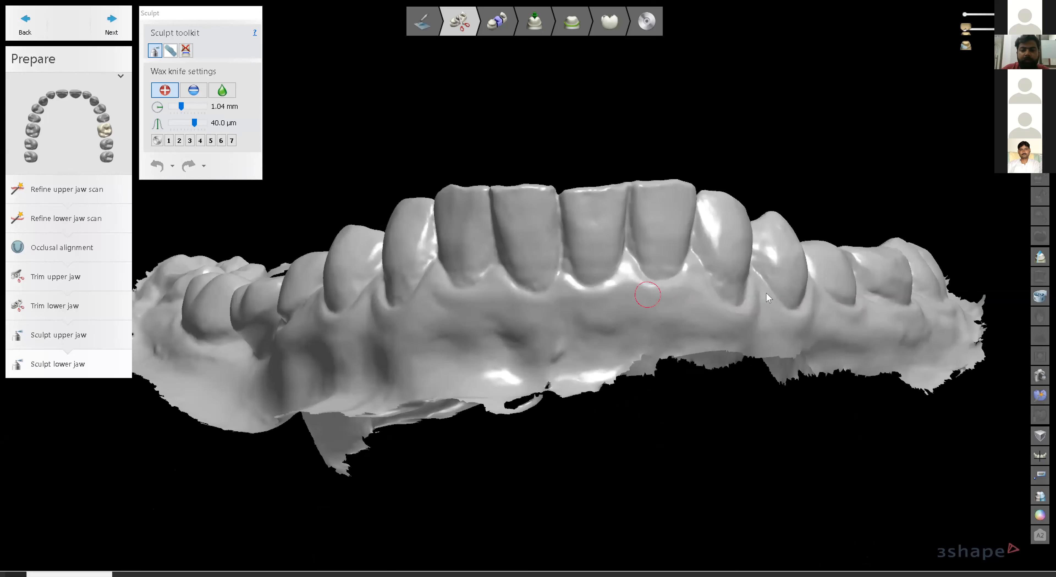
pyautogui.click(112, 23)
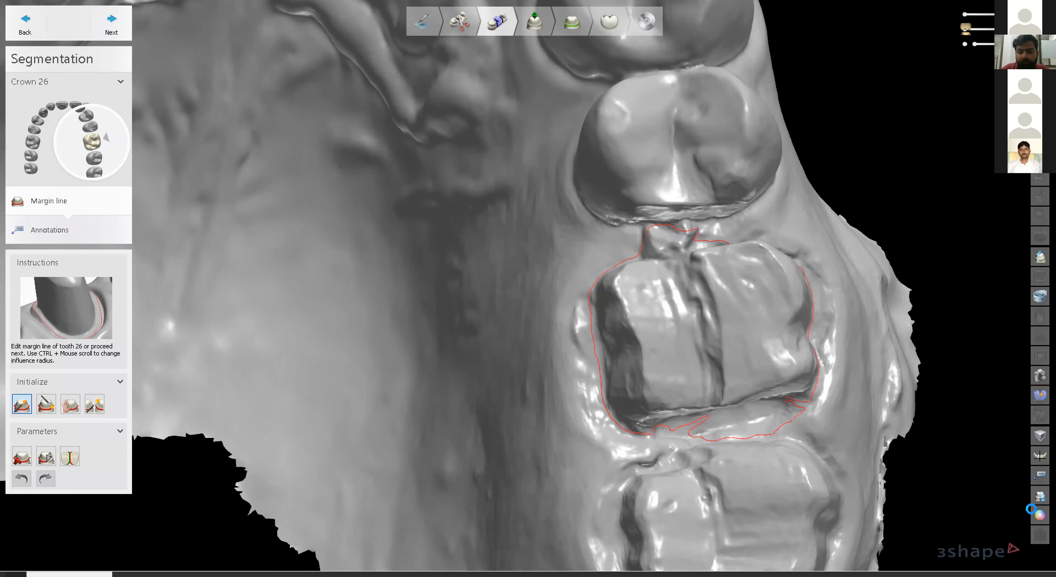
# Inspect tooth 26's detected margin line with texture on and off, then pick another Initialize tool.
pyautogui.click(1040, 516)
pyautogui.moveTo(764, 365); pyautogui.dragTo(782, 393, button='right')
pyautogui.click(1039, 515)
pyautogui.moveTo(671, 338); pyautogui.dragTo(679, 341, button='right')
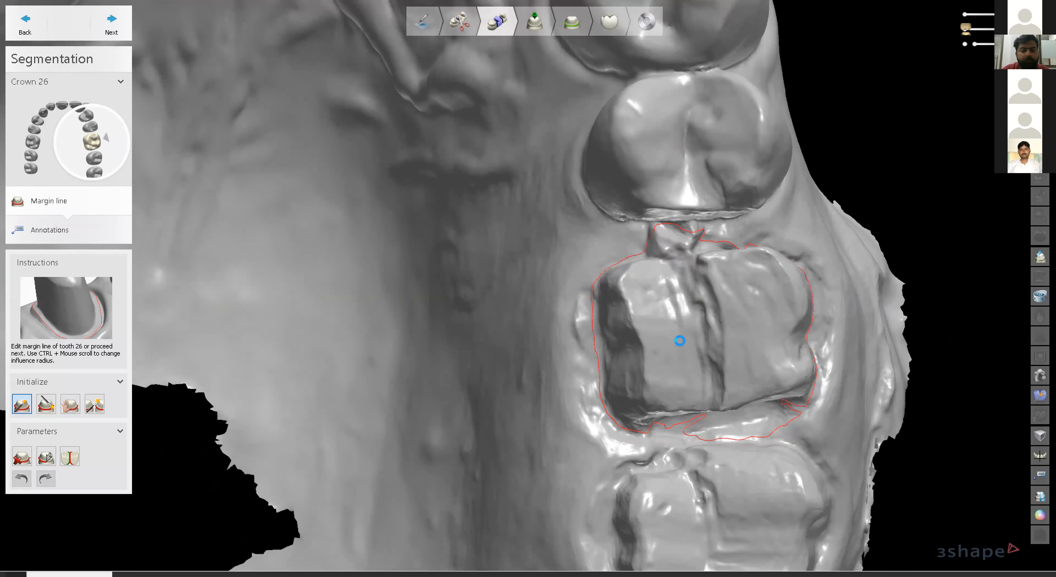
pyautogui.scroll(1, 750, 315)
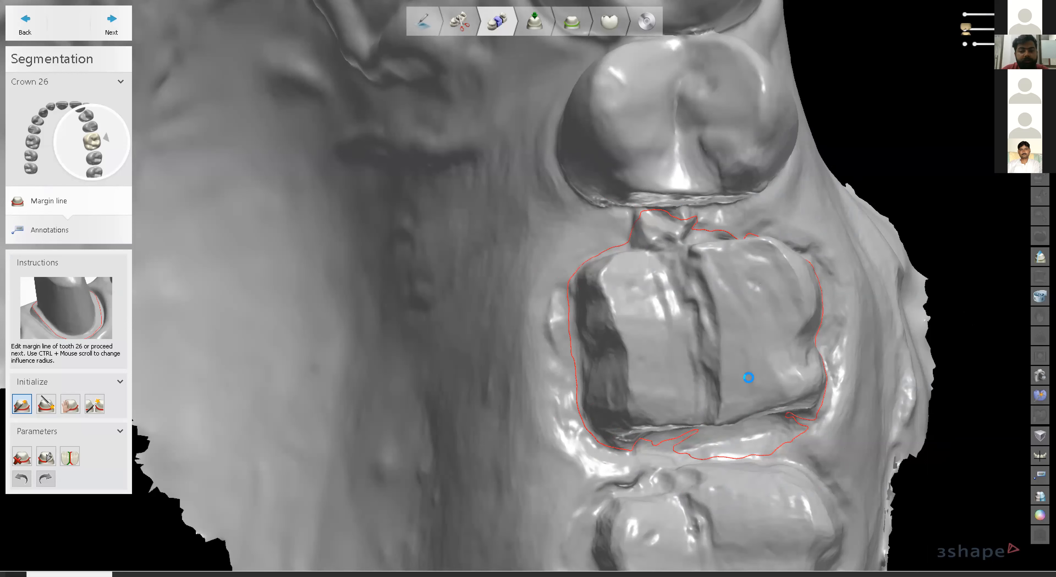
pyautogui.click(46, 404)
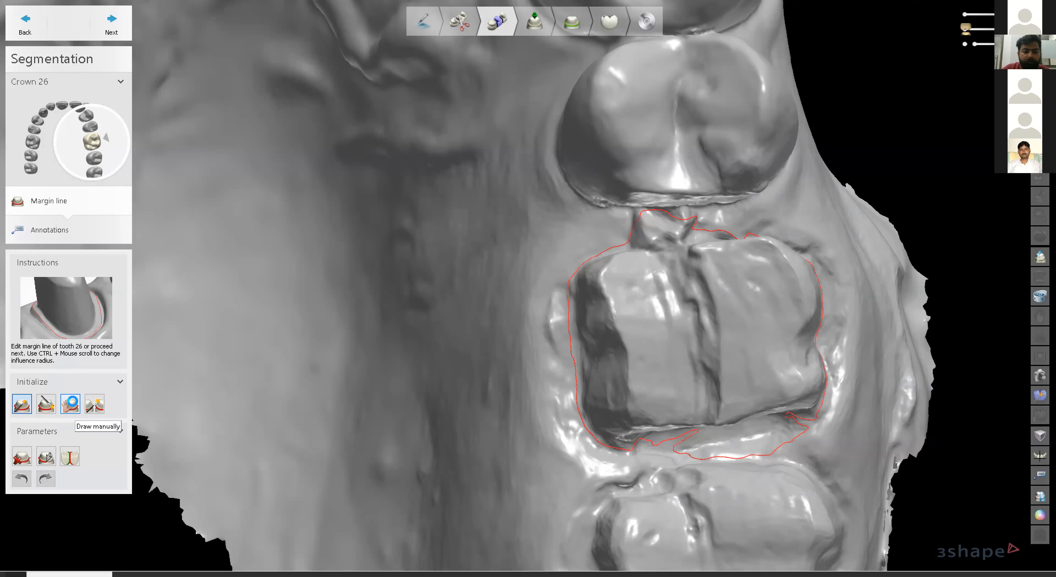
# Clear the automatic margin line, choose Draw manually, and orient the view onto tooth 26's preparation.
pyautogui.click(23, 457)
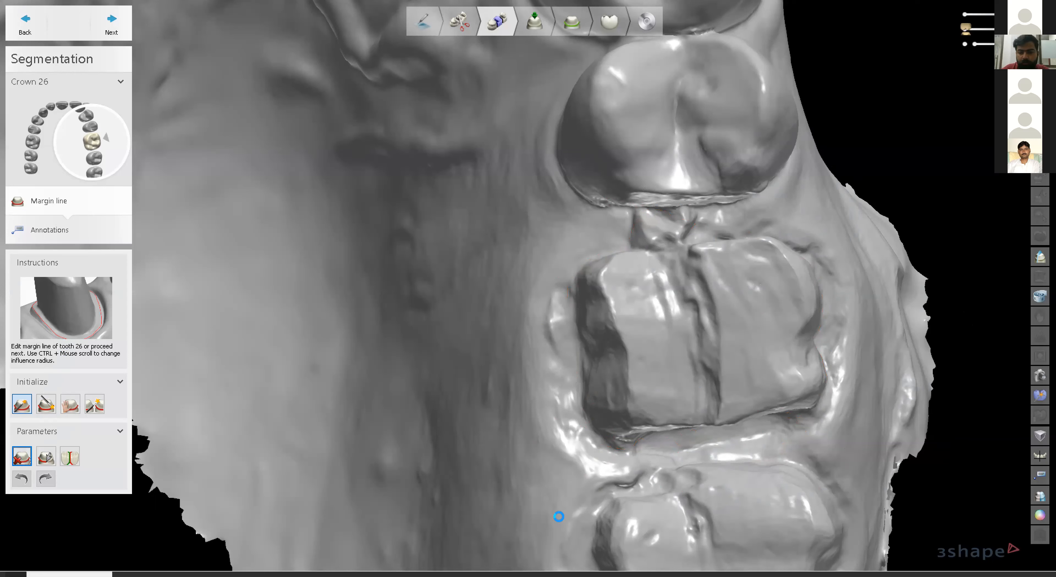
pyautogui.click(70, 404)
pyautogui.moveTo(726, 400); pyautogui.dragTo(575, 272, button='right')
pyautogui.scroll(5, 686, 264)
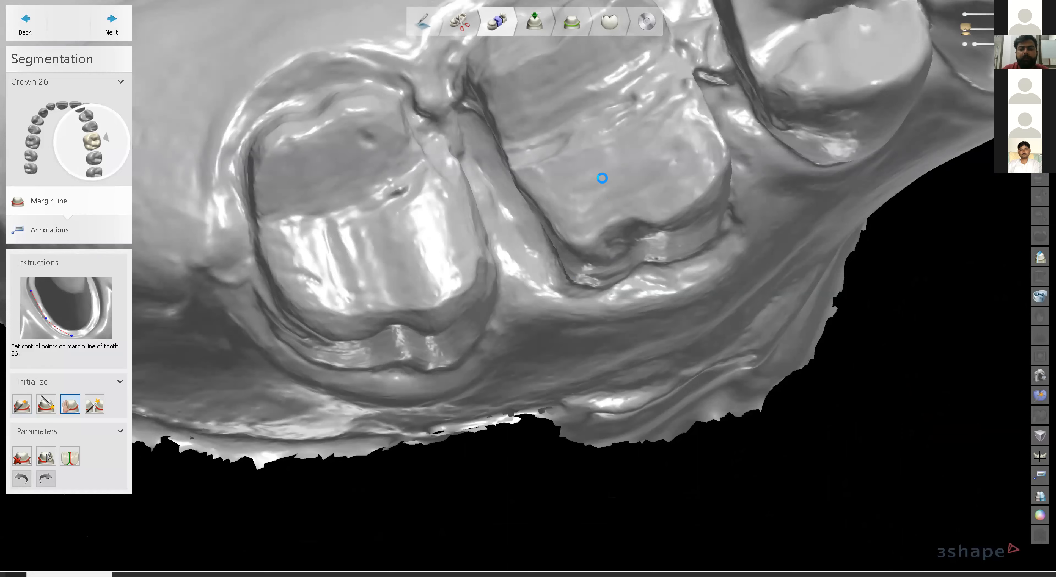
pyautogui.moveTo(608, 172); pyautogui.dragTo(560, 370, button='right')
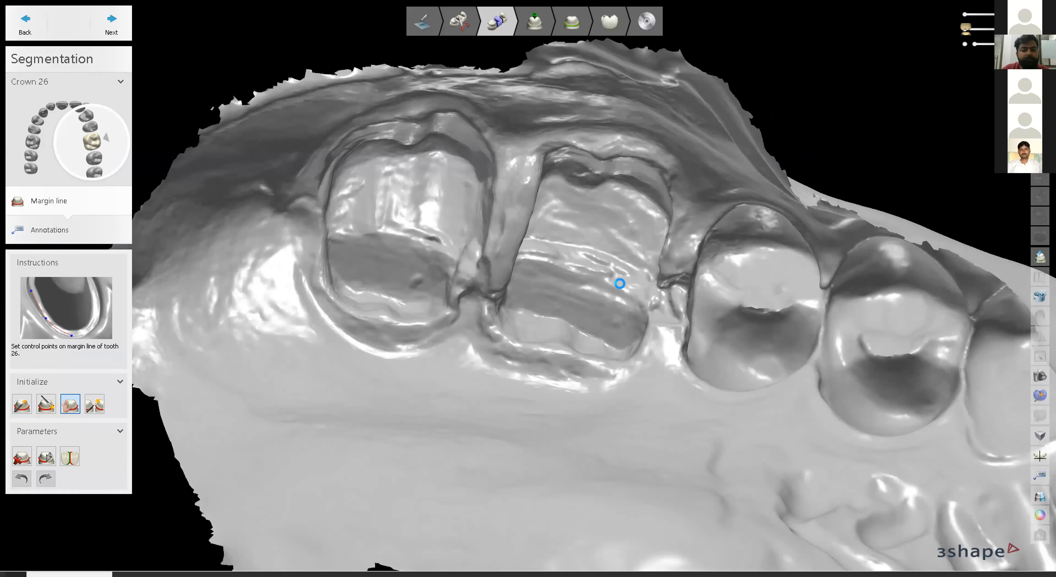
pyautogui.moveTo(635, 127)
pyautogui.mouseDown(button='right')
pyautogui.moveTo(657, 236)
pyautogui.moveTo(618, 135)
pyautogui.mouseUp(button='right')
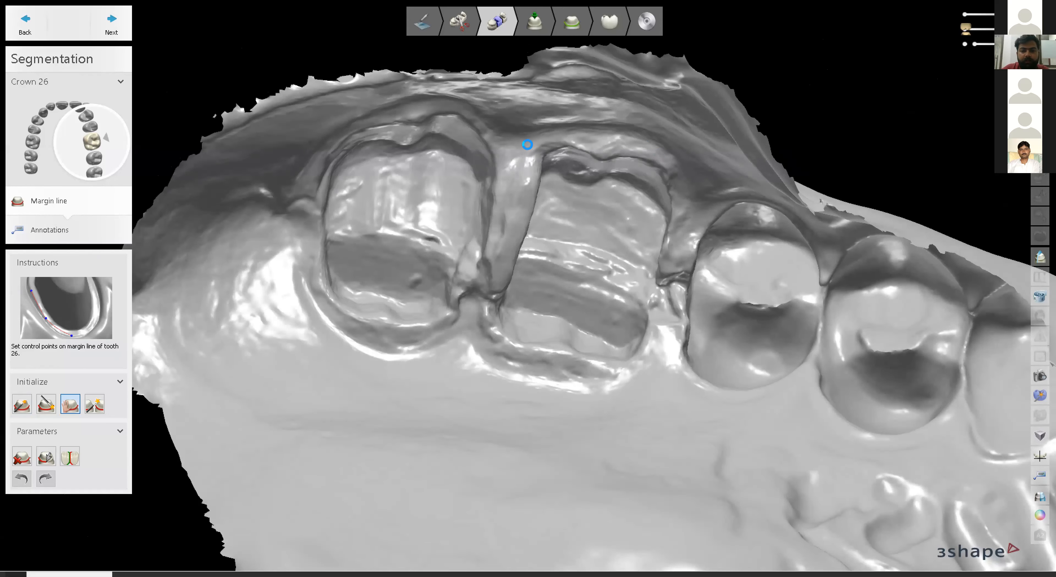
# Place five margin control points down one side of tooth 26, then rotate and recentre to check them.
pyautogui.click(632, 151)
pyautogui.click(663, 163)
pyautogui.click(671, 185)
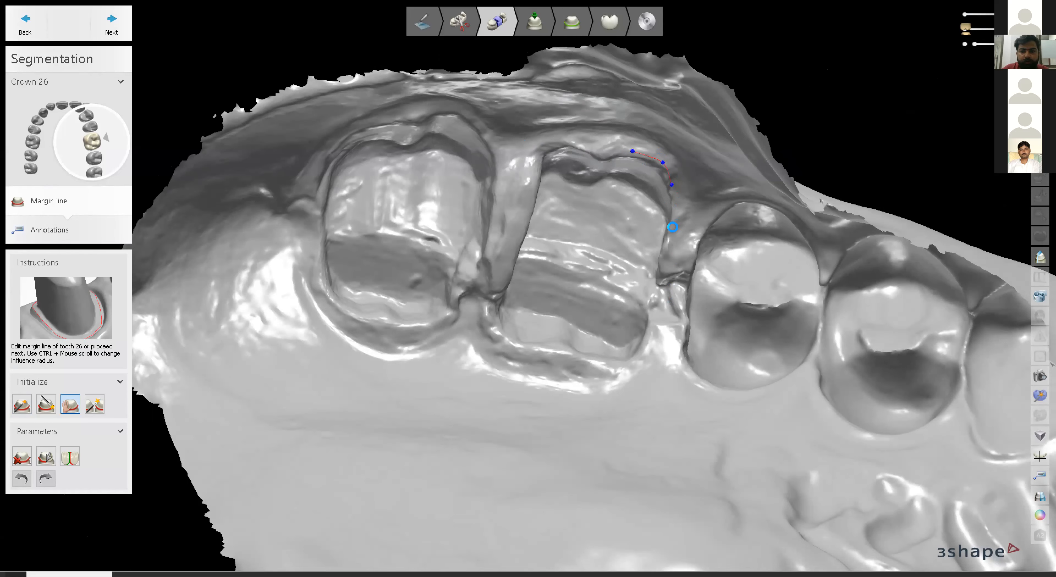
pyautogui.click(668, 266)
pyautogui.click(660, 294)
pyautogui.moveTo(650, 247); pyautogui.dragTo(648, 373, button='right')
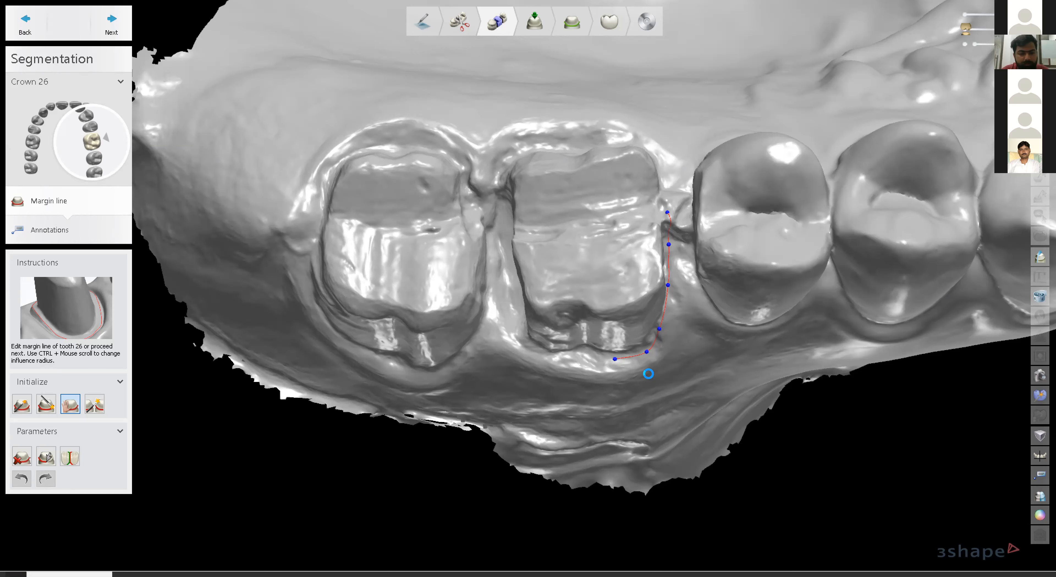
pyautogui.scroll(-2, 606, 265)
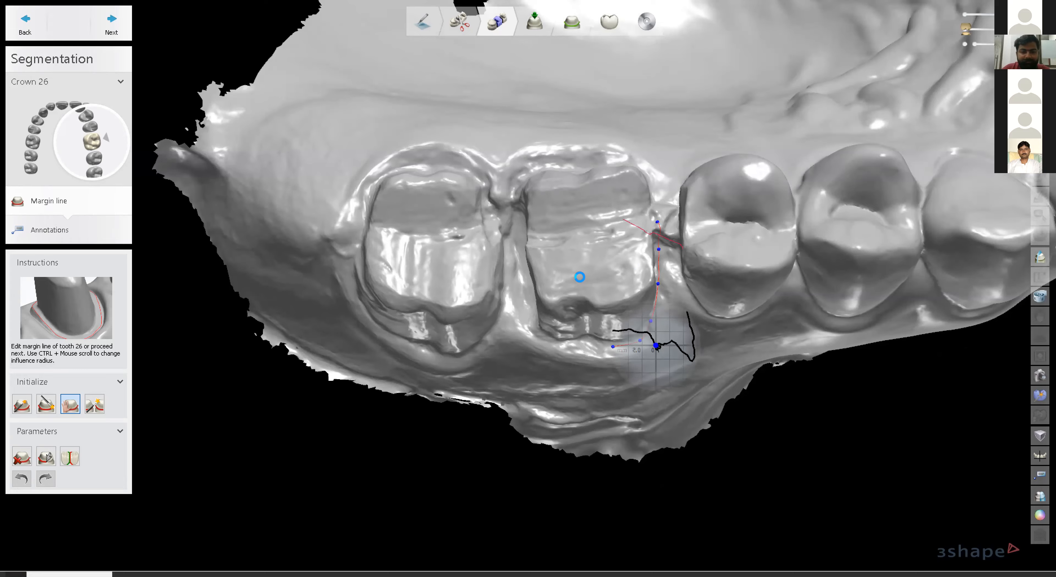
pyautogui.moveTo(655, 227); pyautogui.dragTo(577, 271, button='middle')
pyautogui.scroll(-4, 578, 269)
pyautogui.scroll(2, 526, 264)
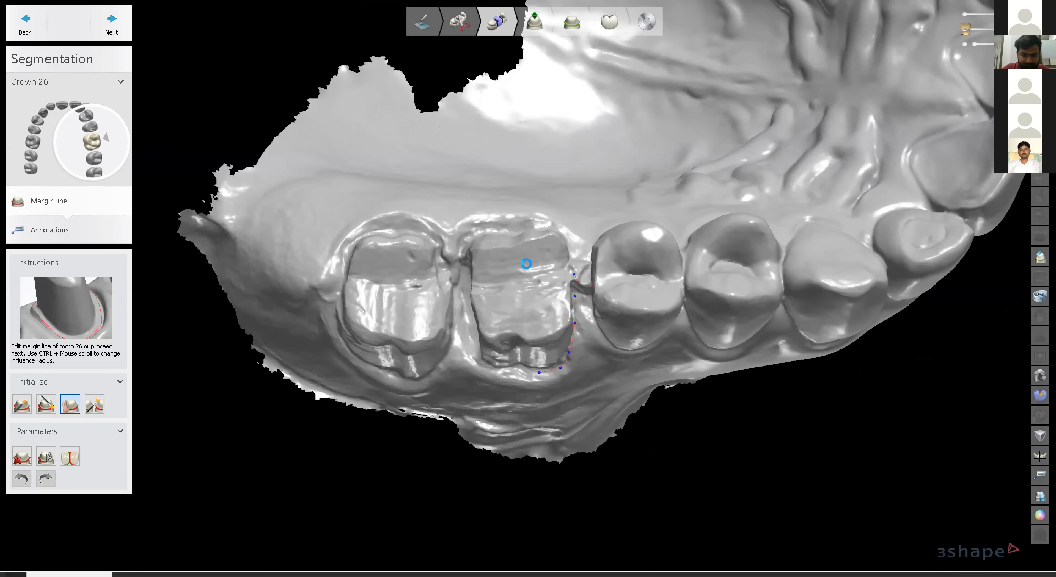
pyautogui.scroll(2, 526, 263)
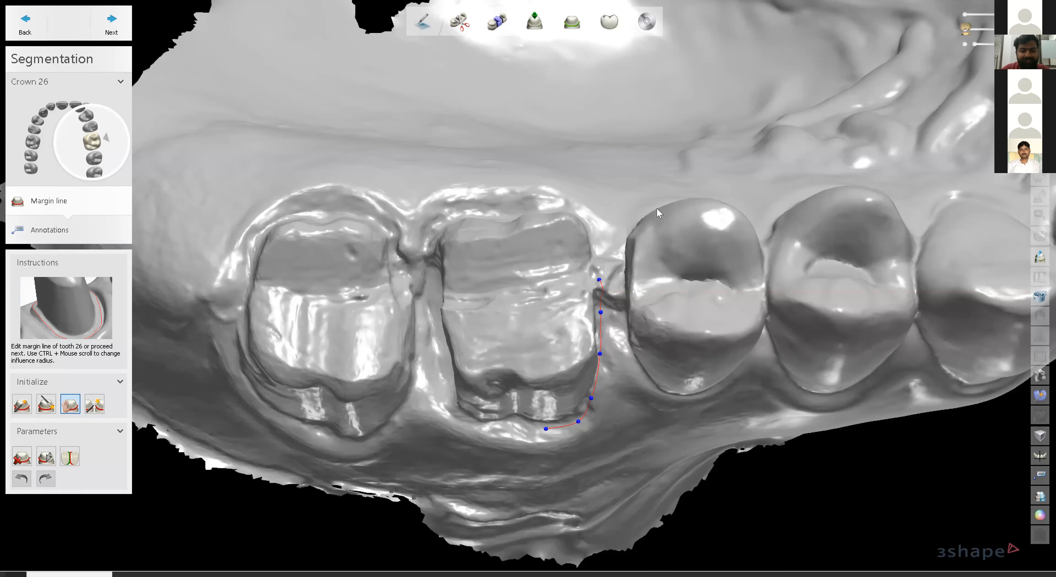
pyautogui.moveTo(562, 250); pyautogui.dragTo(605, 382, button='right')
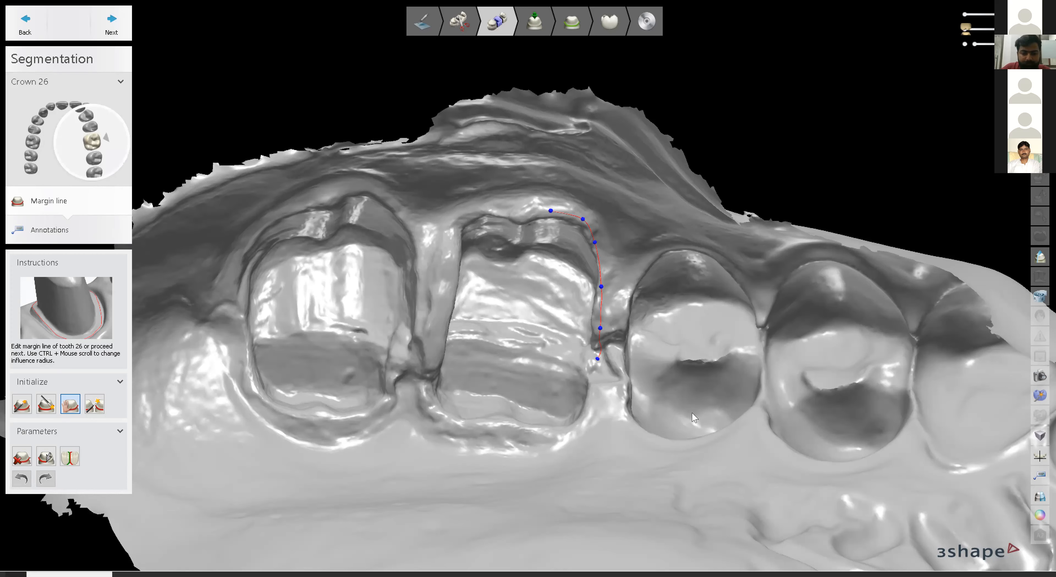
# Extend the margin line down the side, along the lower edge and around the lower corner.
pyautogui.click(597, 372)
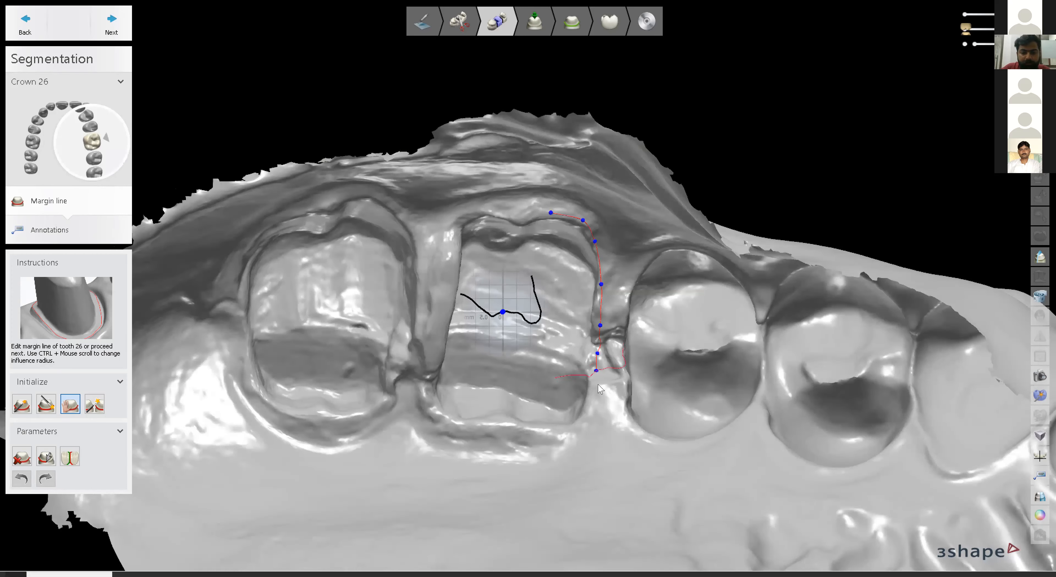
pyautogui.click(596, 393)
pyautogui.click(589, 422)
pyautogui.click(561, 445)
pyautogui.click(482, 434)
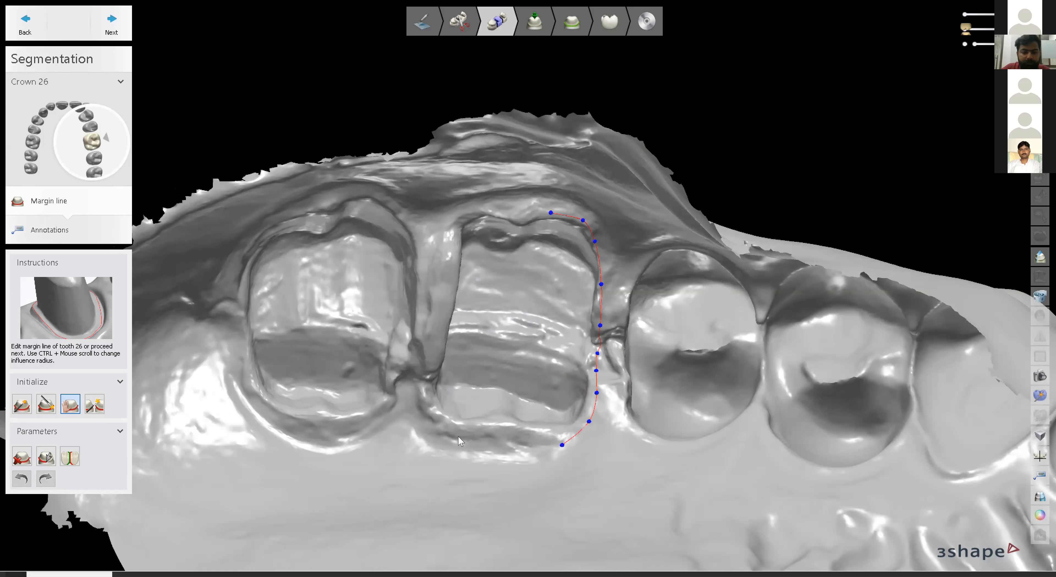
pyautogui.click(436, 425)
pyautogui.click(420, 395)
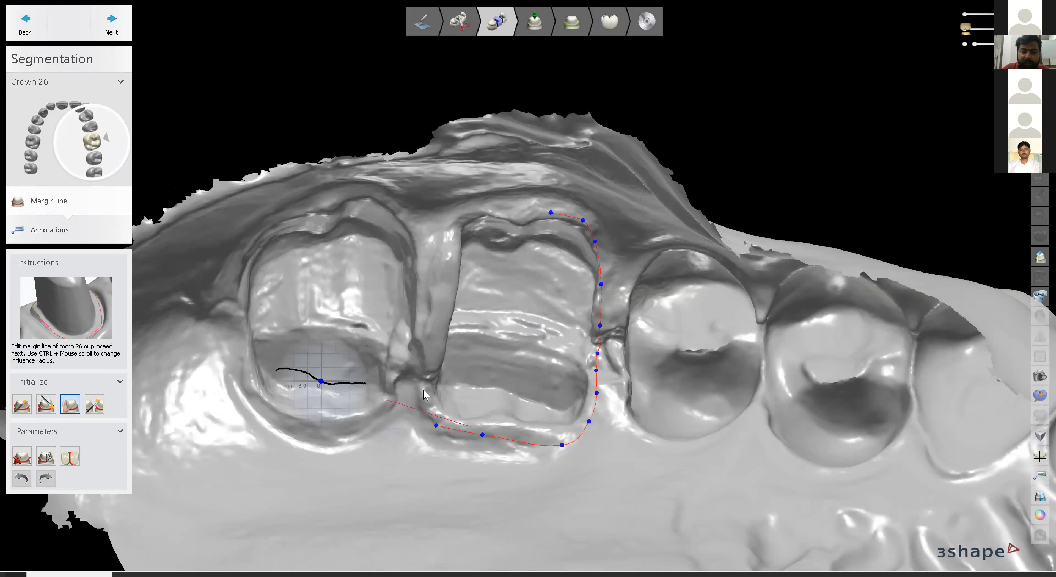
# Carry the margin up the other side and across the top, closing it at the first point.
pyautogui.click(429, 334)
pyautogui.click(435, 302)
pyautogui.click(438, 264)
pyautogui.click(445, 231)
pyautogui.click(462, 210)
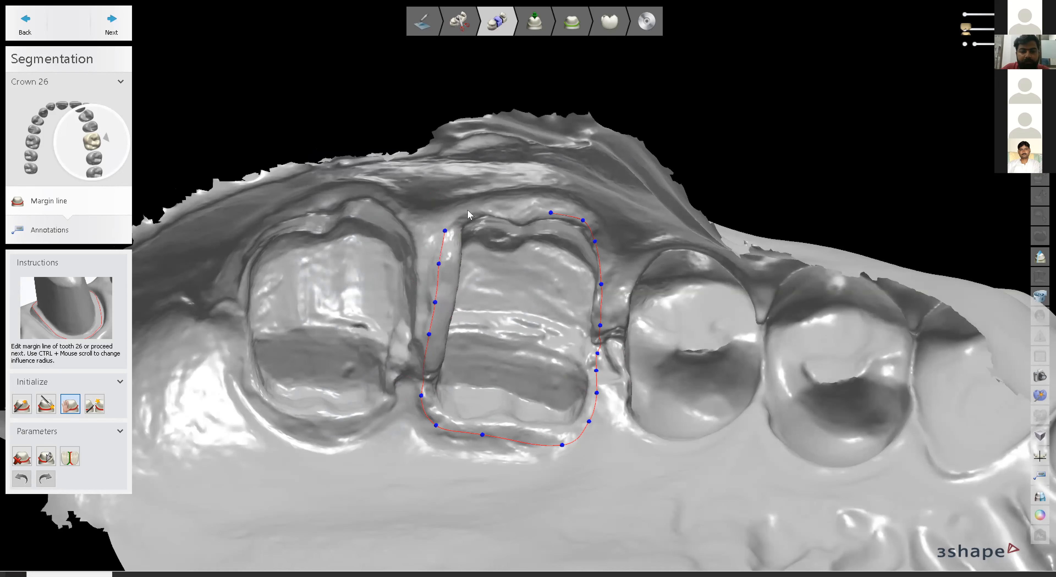
pyautogui.click(486, 211)
pyautogui.click(510, 219)
pyautogui.click(529, 217)
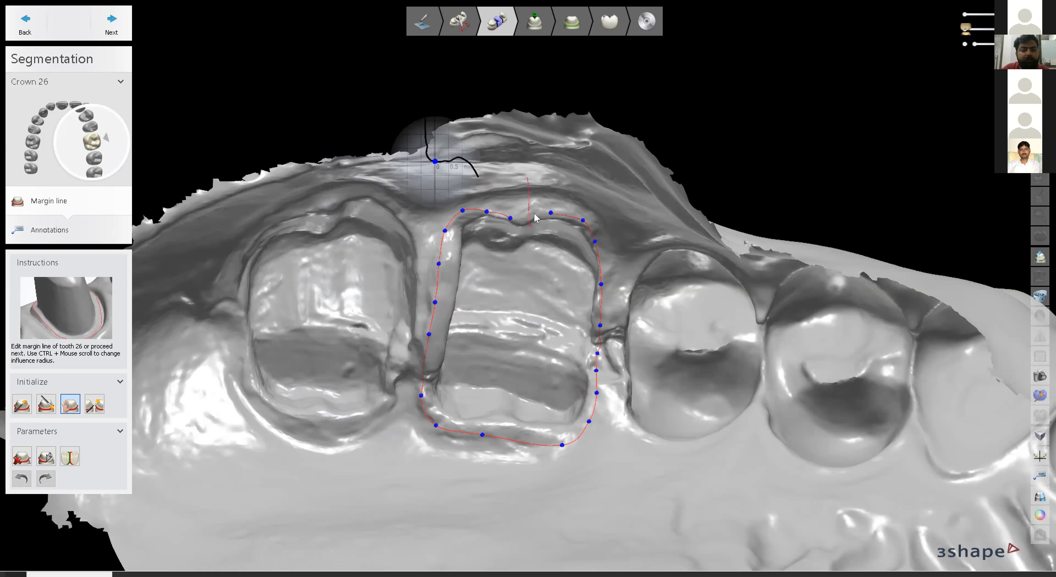
pyautogui.click(551, 215)
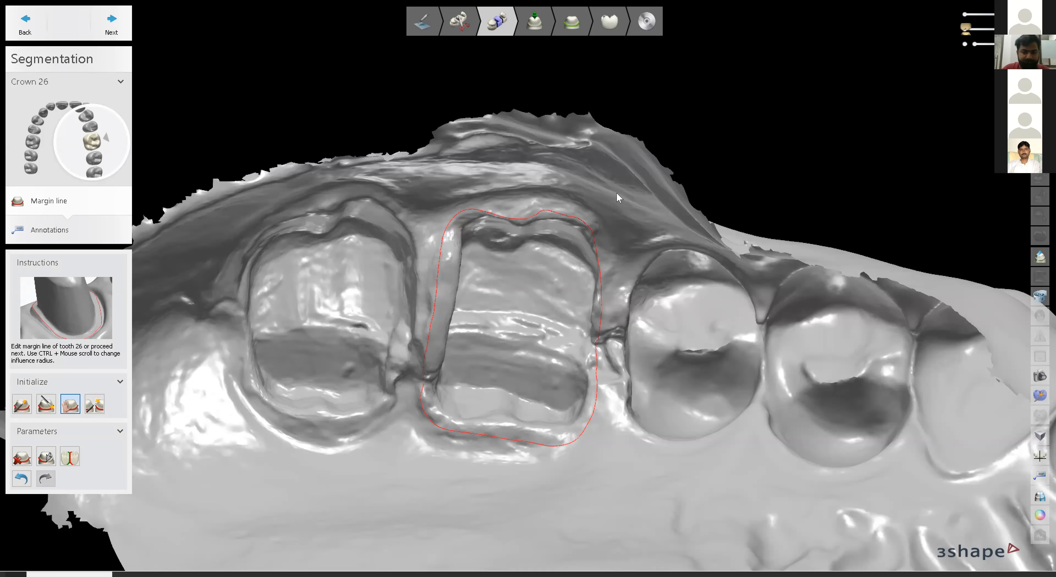
# Redraw the margin's upper edge, lower part and right side, then proceed to Directions.
pyautogui.moveTo(616, 193); pyautogui.dragTo(622, 388, button='right')
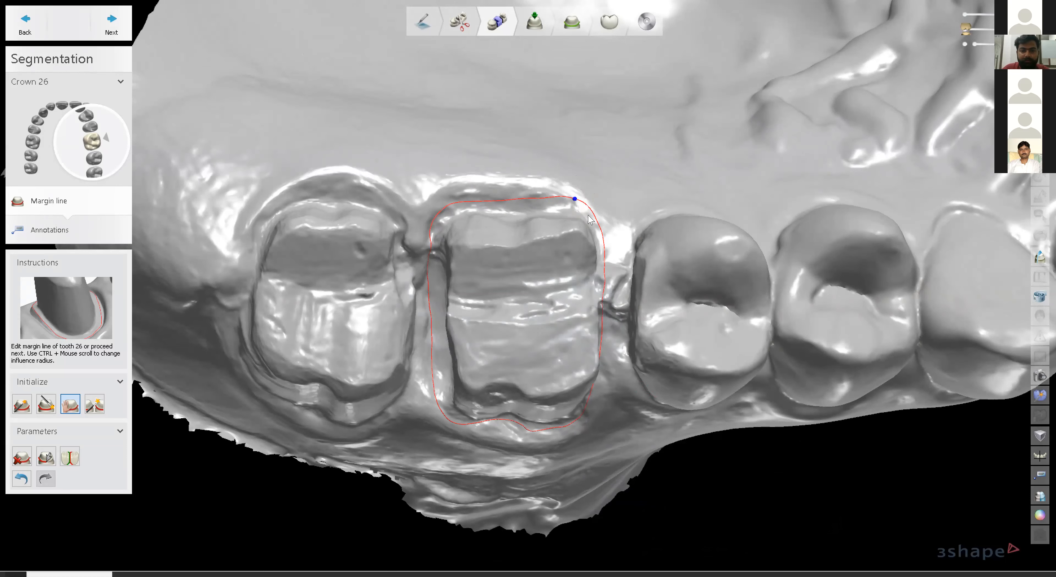
pyautogui.moveTo(581, 202); pyautogui.dragTo(582, 207)
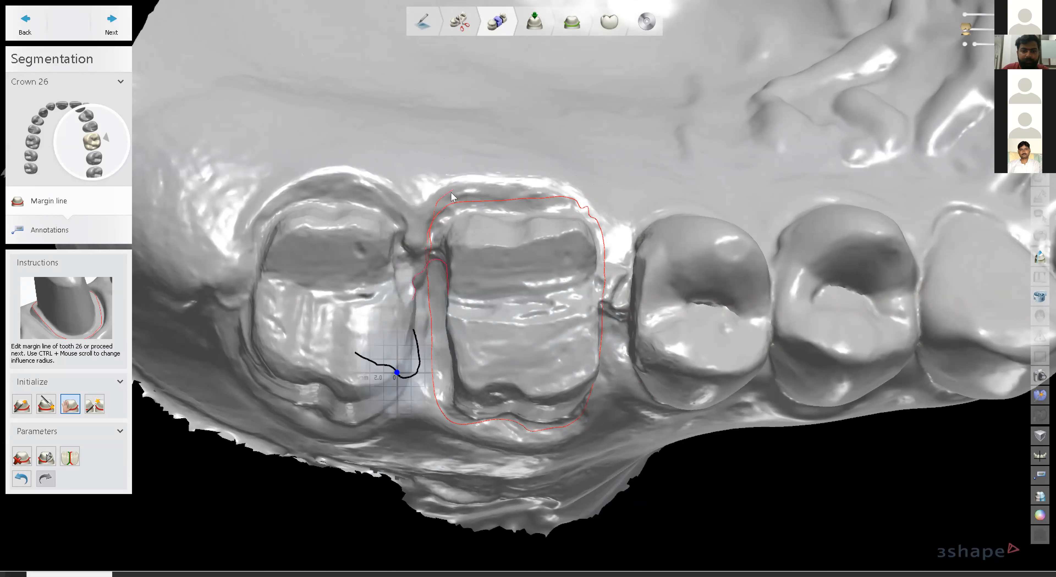
pyautogui.moveTo(493, 187); pyautogui.dragTo(578, 206)
pyautogui.moveTo(456, 425)
pyautogui.mouseDown()
pyautogui.moveTo(481, 436)
pyautogui.moveTo(563, 434)
pyautogui.moveTo(605, 386)
pyautogui.mouseUp()
pyautogui.moveTo(603, 312); pyautogui.dragTo(599, 389)
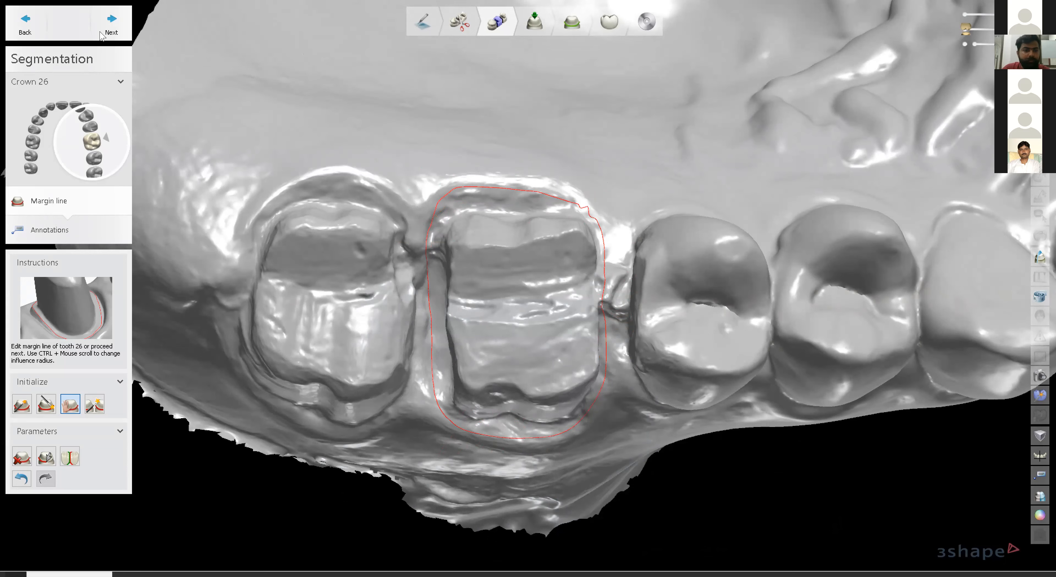
pyautogui.click(111, 24)
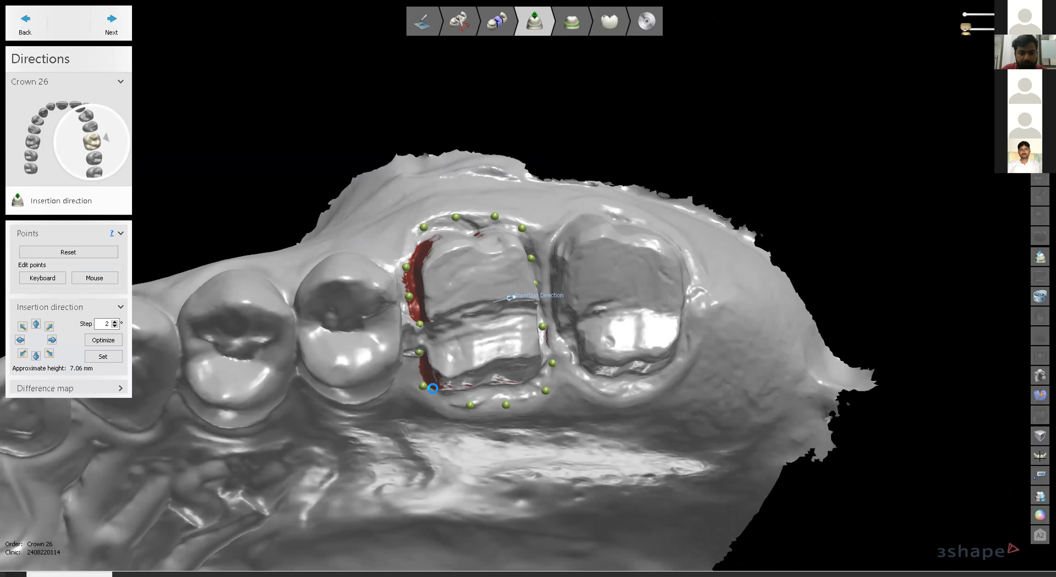
# Tilt and zoom onto the crown 26 preparation and set the insertion direction from that view.
pyautogui.moveTo(488, 338); pyautogui.dragTo(487, 334, button='right')
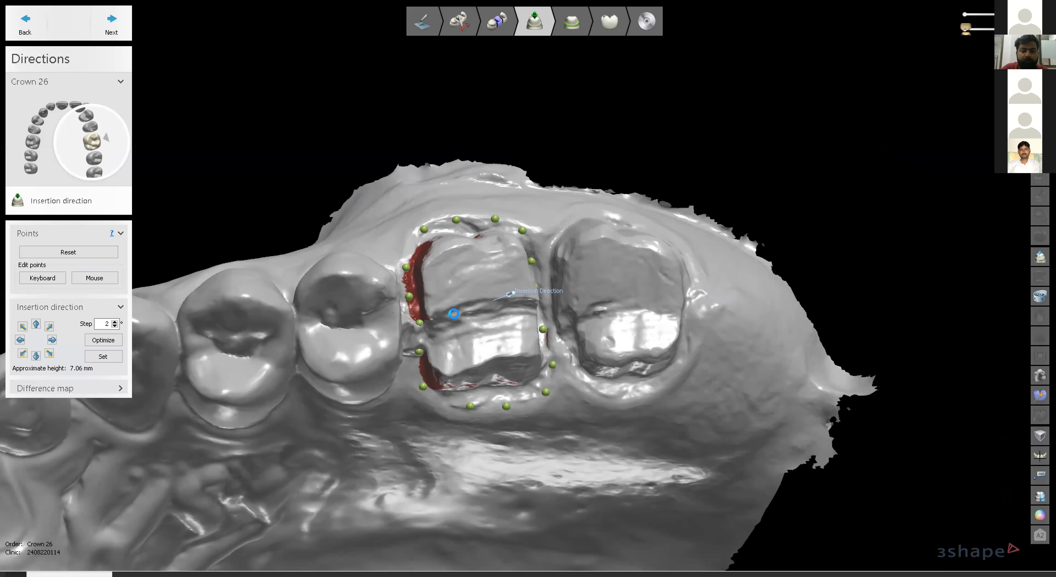
pyautogui.scroll(5, 454, 314)
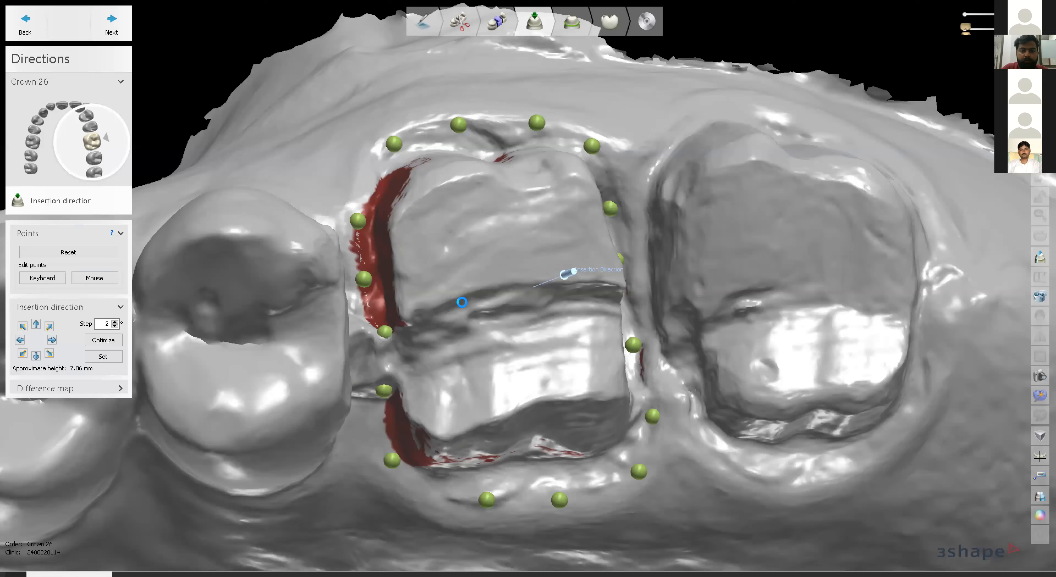
pyautogui.moveTo(462, 304); pyautogui.dragTo(462, 310, button='right')
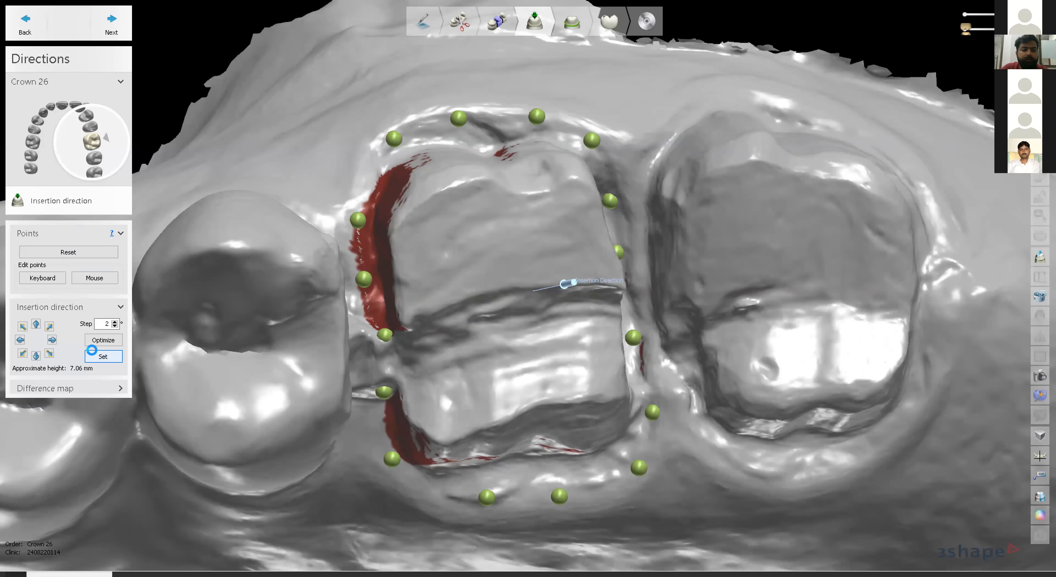
pyautogui.click(97, 355)
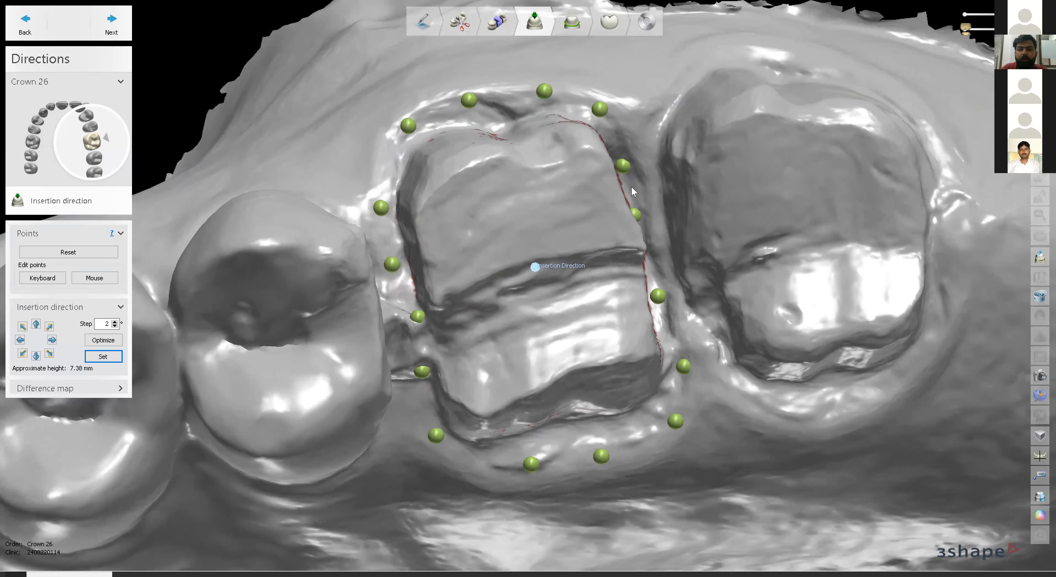
# Inspect the remaining undercut from several angles and reset the insertion direction from a side-on view.
pyautogui.moveTo(556, 203); pyautogui.dragTo(596, 179, button='right')
pyautogui.moveTo(630, 239)
pyautogui.mouseDown(button='right')
pyautogui.moveTo(642, 236)
pyautogui.moveTo(604, 254)
pyautogui.moveTo(609, 273)
pyautogui.moveTo(636, 193)
pyautogui.moveTo(624, 278)
pyautogui.mouseUp(button='right')
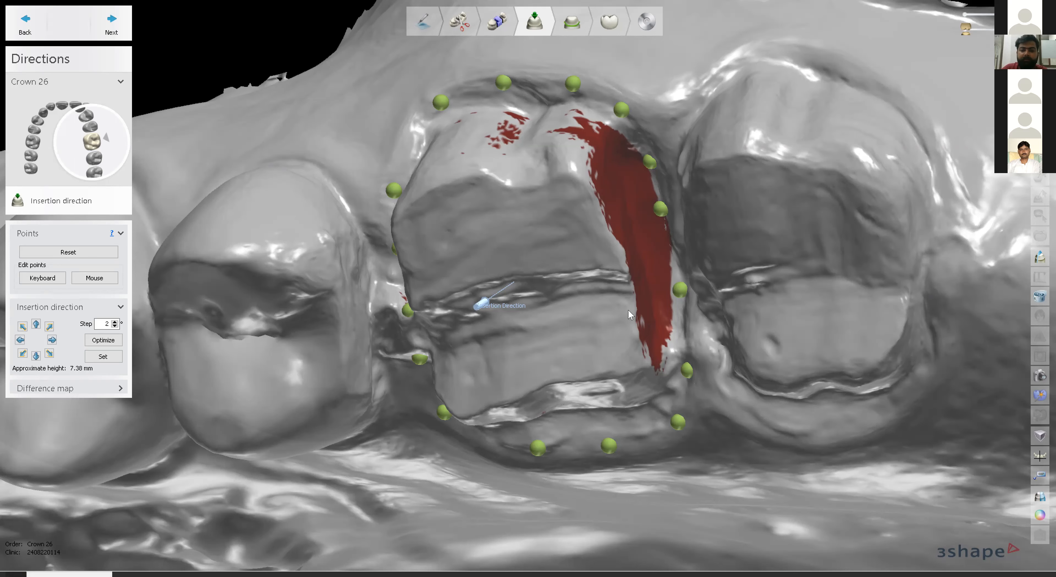
pyautogui.moveTo(571, 285); pyautogui.dragTo(655, 239, button='right')
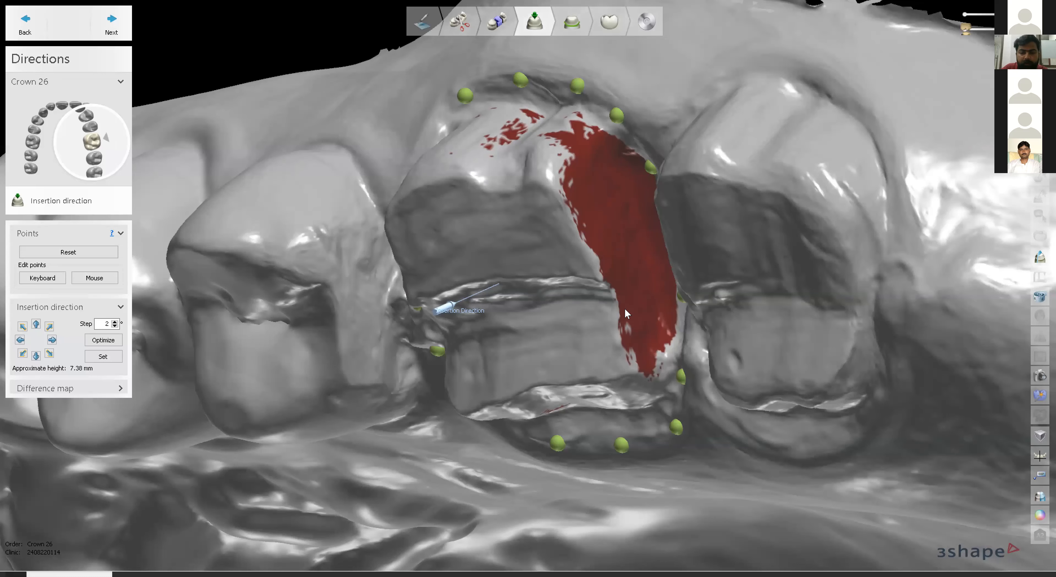
pyautogui.moveTo(553, 305); pyautogui.dragTo(527, 293, button='right')
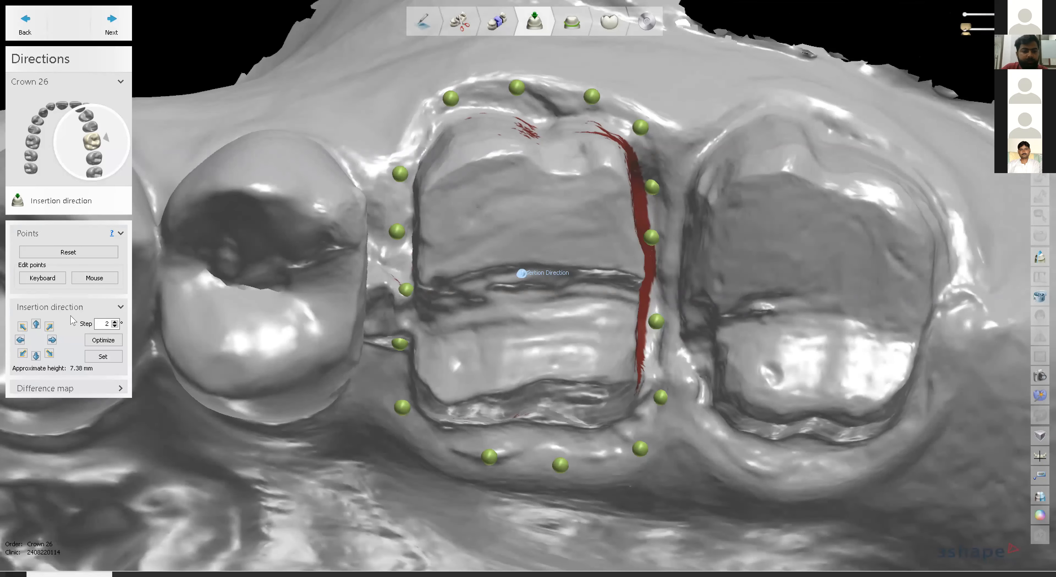
pyautogui.click(103, 357)
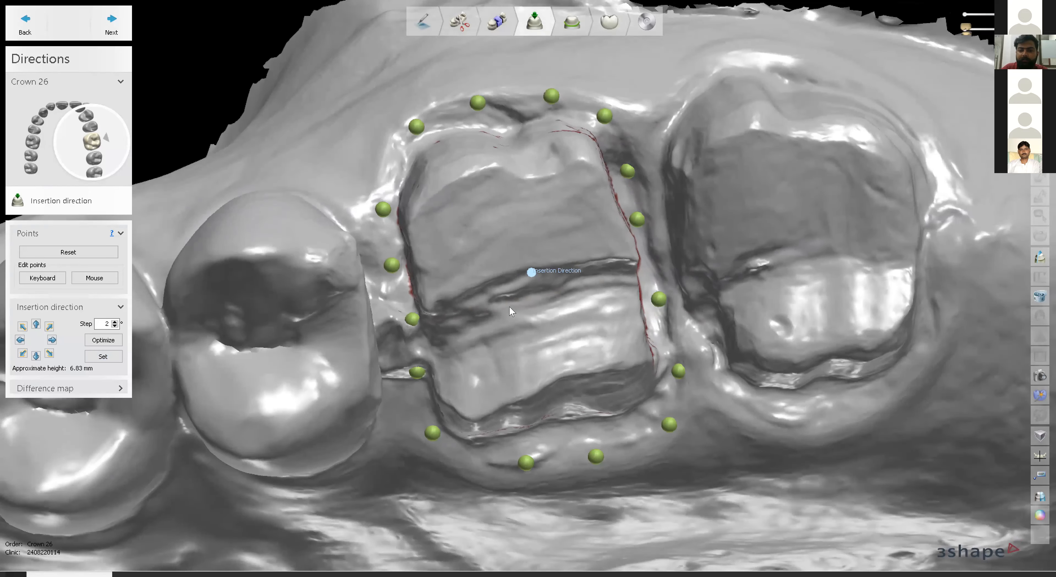
# Check the undercut from oblique and occlusal angles, then accept the insertion direction and continue to Interfaces.
pyautogui.moveTo(509, 307); pyautogui.dragTo(612, 179, button='right')
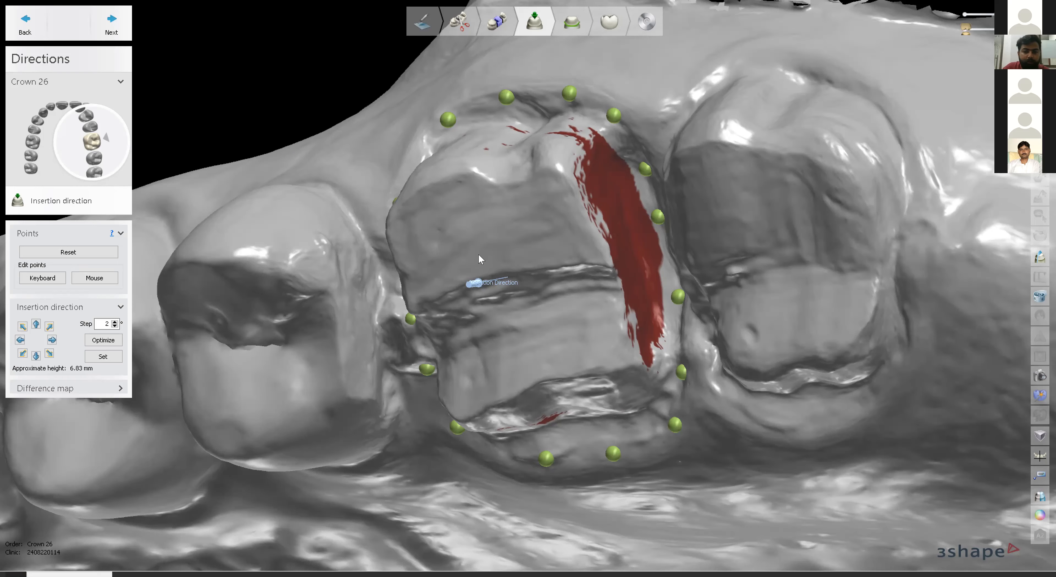
pyautogui.moveTo(496, 243); pyautogui.dragTo(514, 258, button='right')
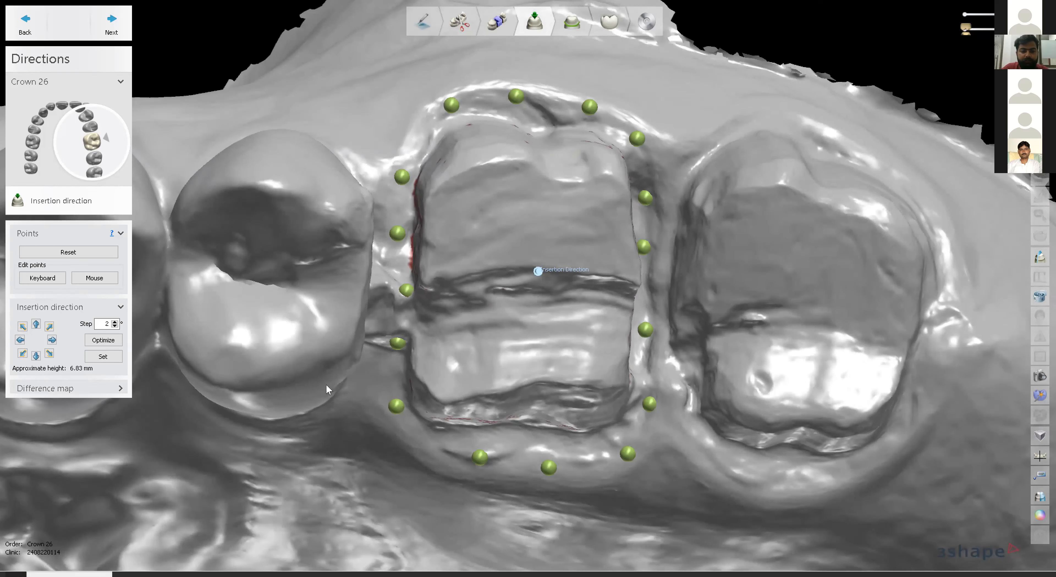
pyautogui.click(117, 30)
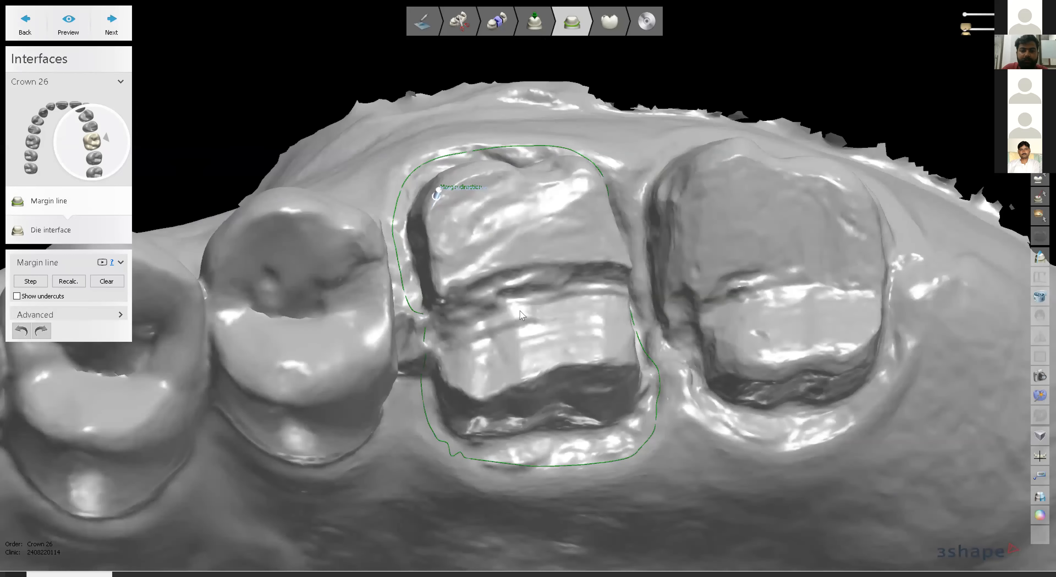
# Turn on Show undercuts and tilt the view to reveal the red strip on the right side.
pyautogui.click(18, 297)
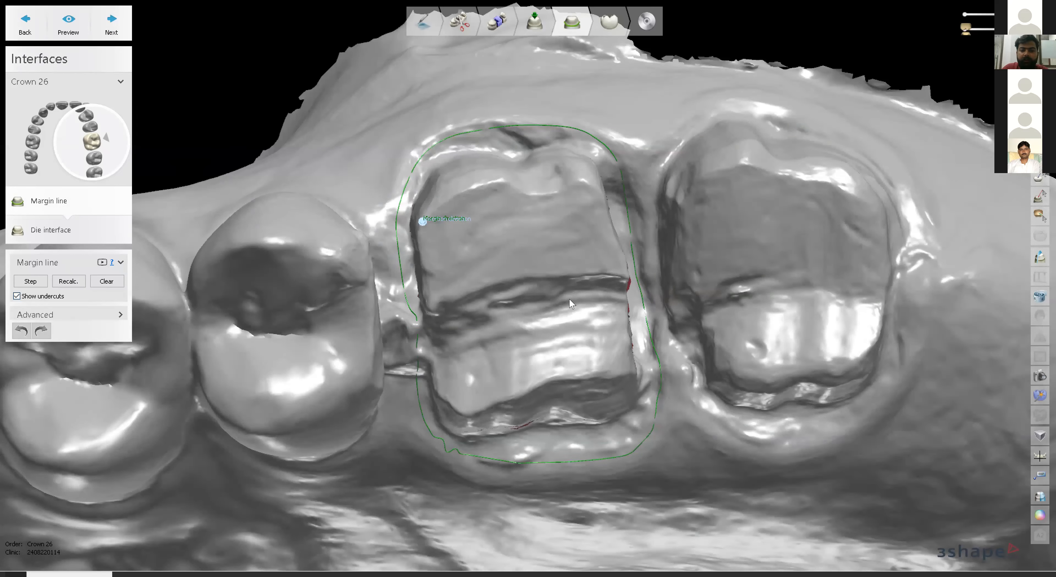
pyautogui.moveTo(545, 309); pyautogui.dragTo(576, 308, button='right')
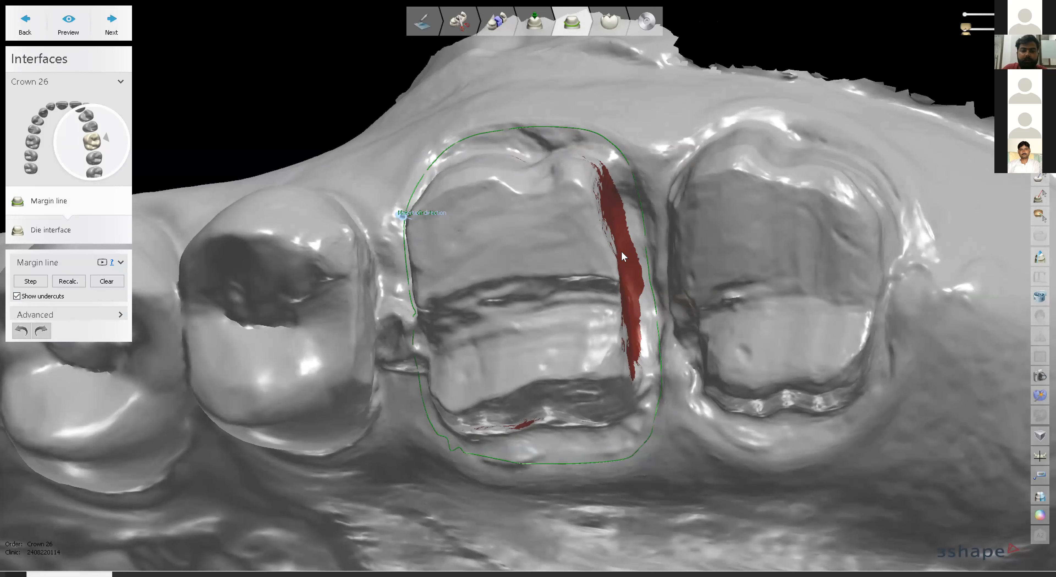
pyautogui.moveTo(629, 248)
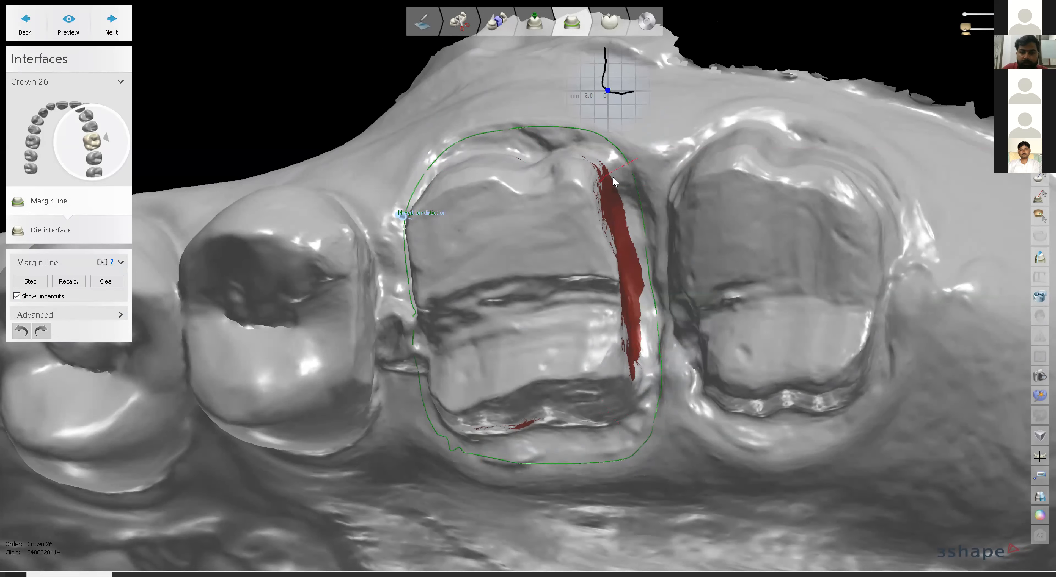
# Reroute the right-side section of crown 26's margin line so it clears the red undercut area.
pyautogui.click(617, 216)
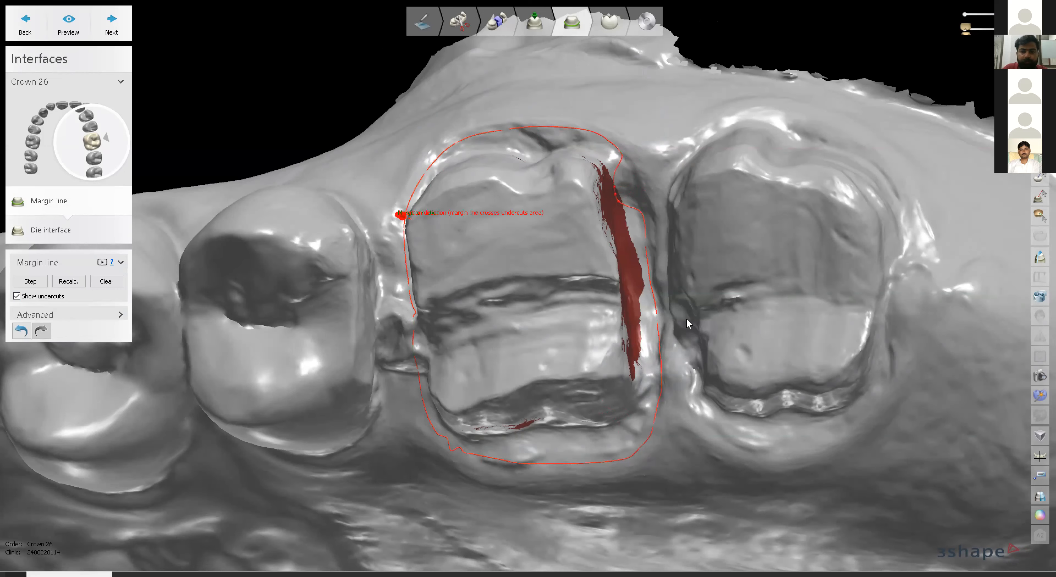
pyautogui.moveTo(524, 357)
pyautogui.mouseDown(button='right')
pyautogui.moveTo(524, 342)
pyautogui.moveTo(550, 344)
pyautogui.moveTo(557, 324)
pyautogui.mouseUp(button='right')
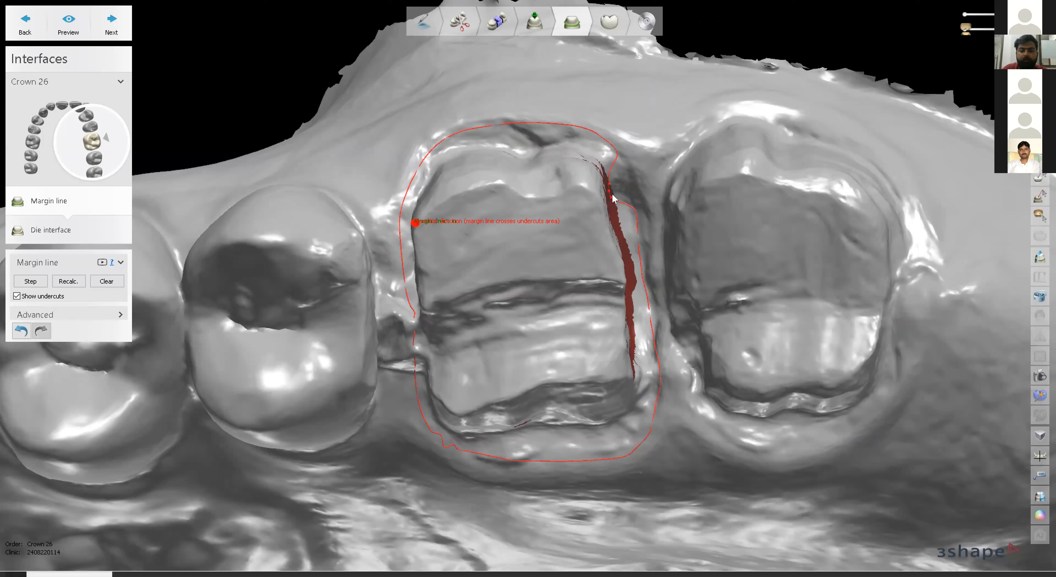
pyautogui.click(618, 156)
pyautogui.click(636, 223)
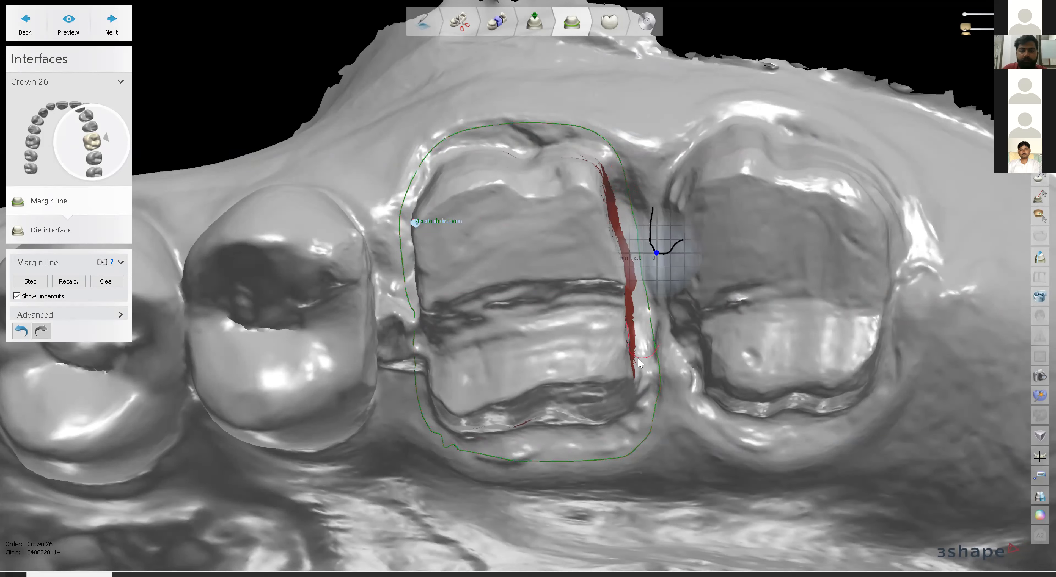
pyautogui.moveTo(548, 380); pyautogui.dragTo(448, 451, button='right')
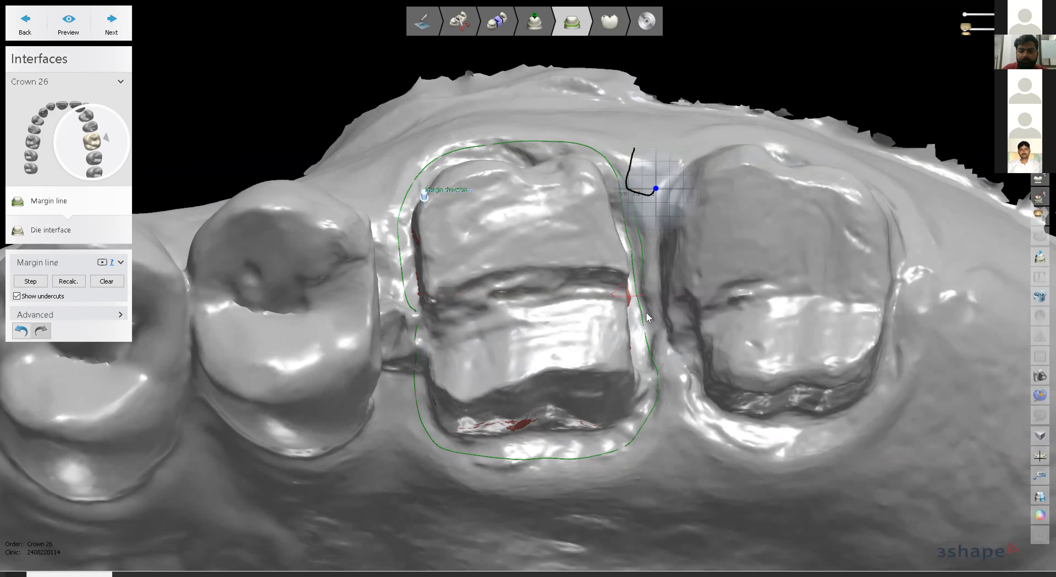
pyautogui.click(653, 360)
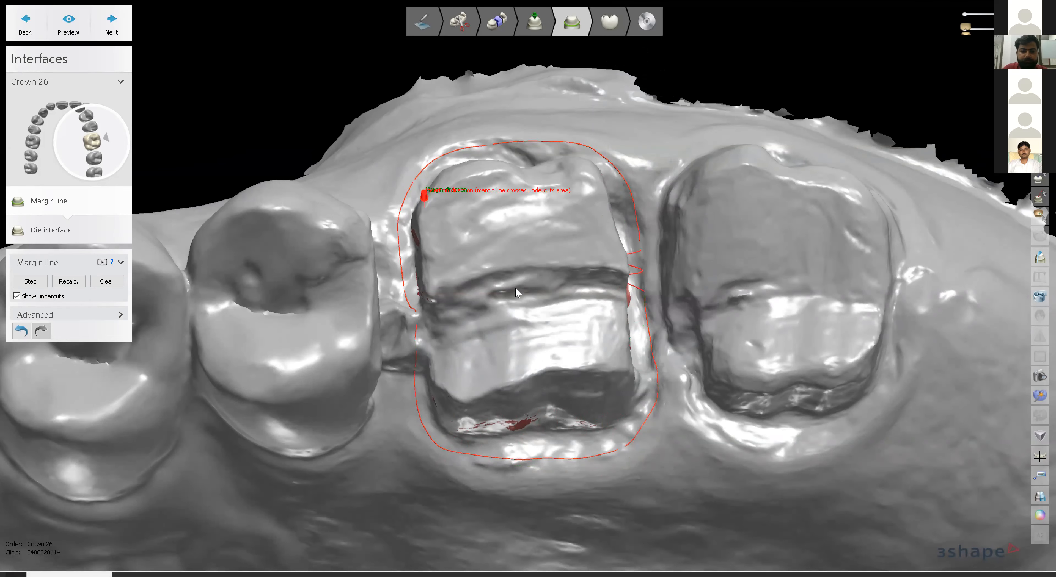
pyautogui.moveTo(566, 314)
pyautogui.mouseDown(button='right')
pyautogui.moveTo(593, 304)
pyautogui.moveTo(579, 304)
pyautogui.mouseUp(button='right')
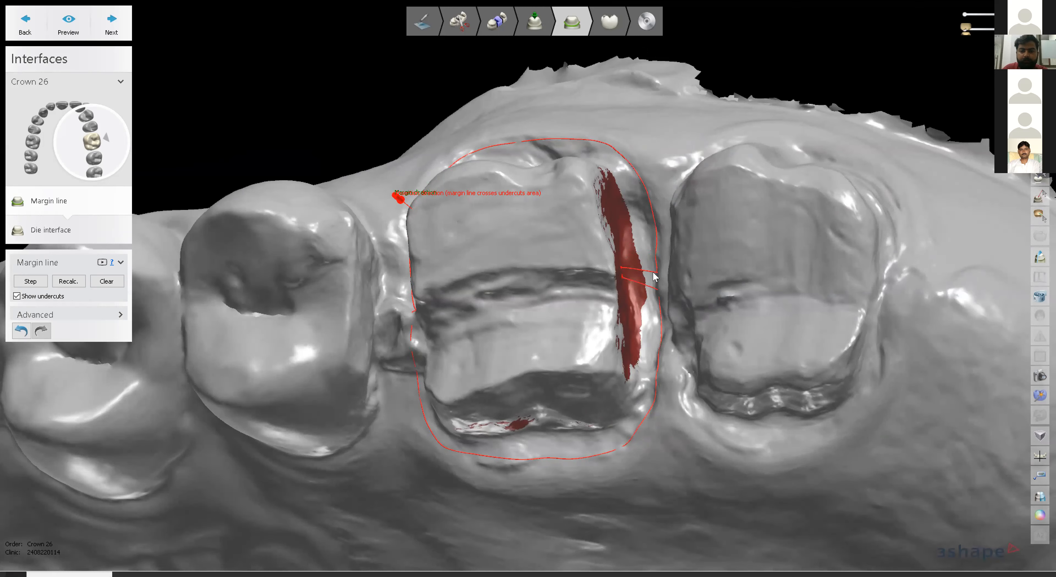
pyautogui.click(652, 289)
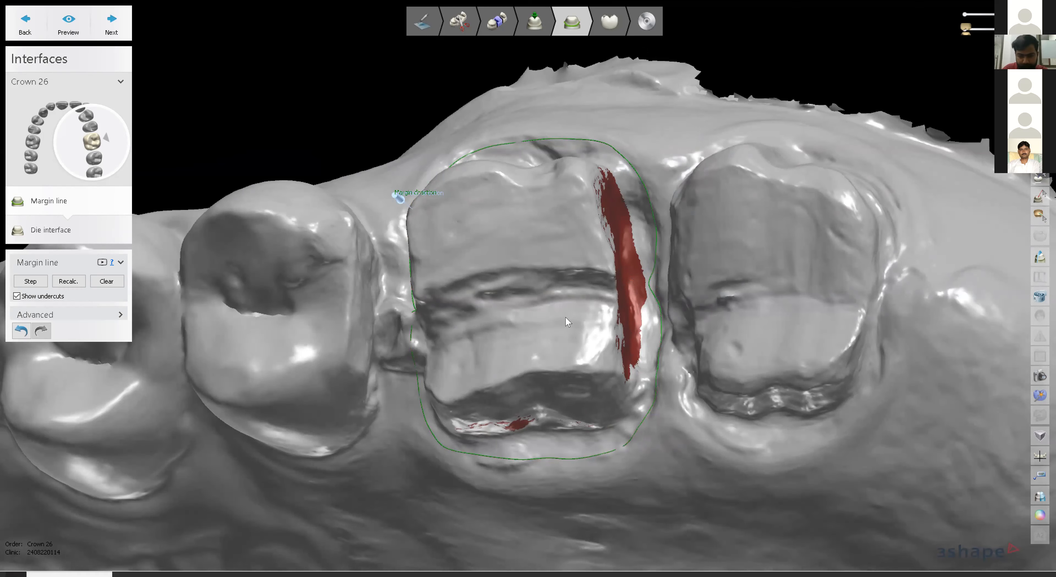
pyautogui.moveTo(576, 316); pyautogui.dragTo(619, 317, button='right')
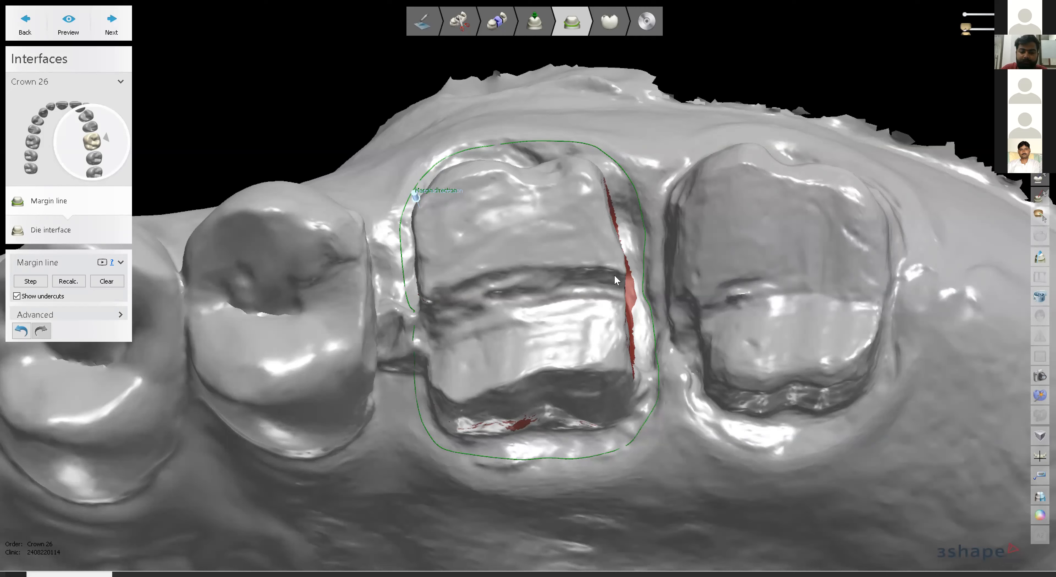
# Nudge the left part of the margin line slightly outward and continue to the die interface settings.
pyautogui.moveTo(559, 240); pyautogui.dragTo(581, 279, button='right')
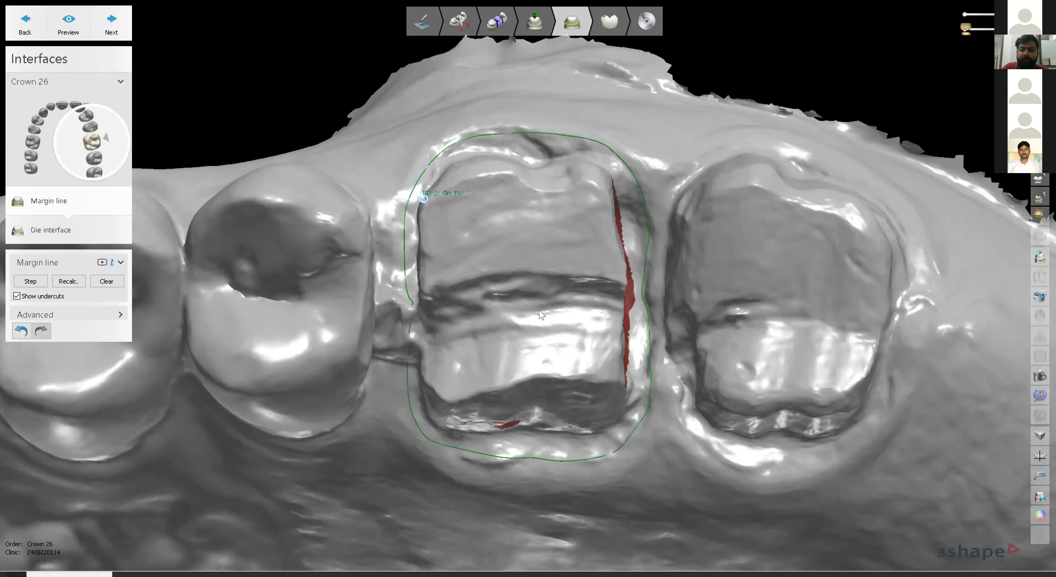
pyautogui.moveTo(411, 313); pyautogui.dragTo(408, 318)
pyautogui.click(112, 25)
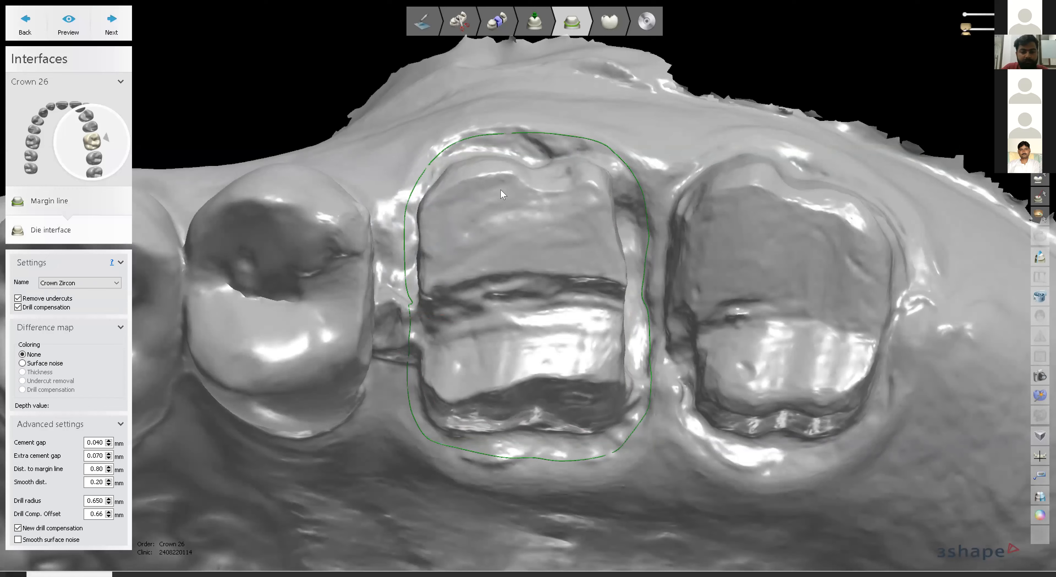
# Keep Crown Zircon as the die interface preset and advance to Anatomy design.
pyautogui.scroll(-2, 500, 190)
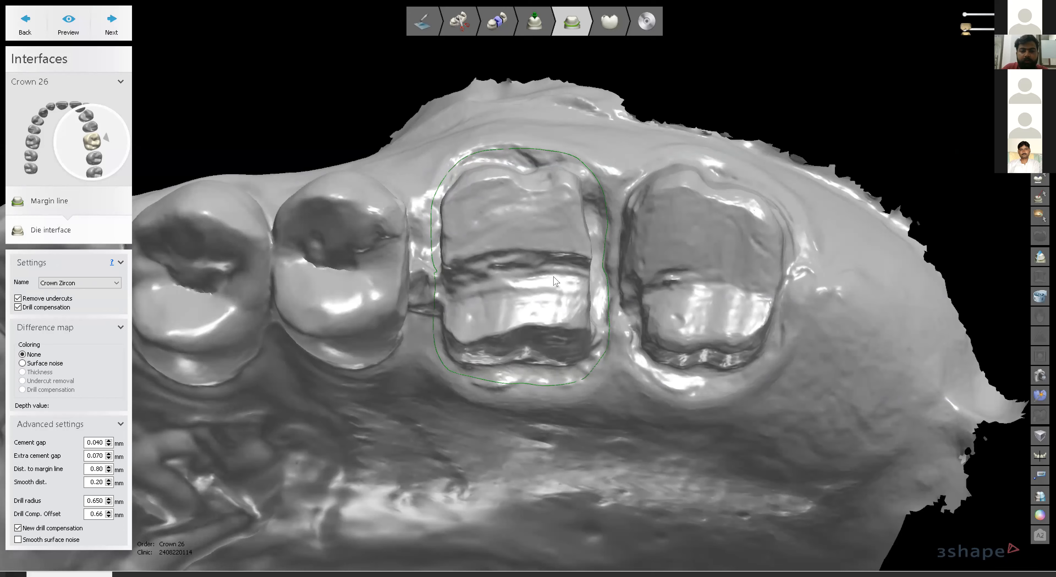
pyautogui.scroll(2, 556, 281)
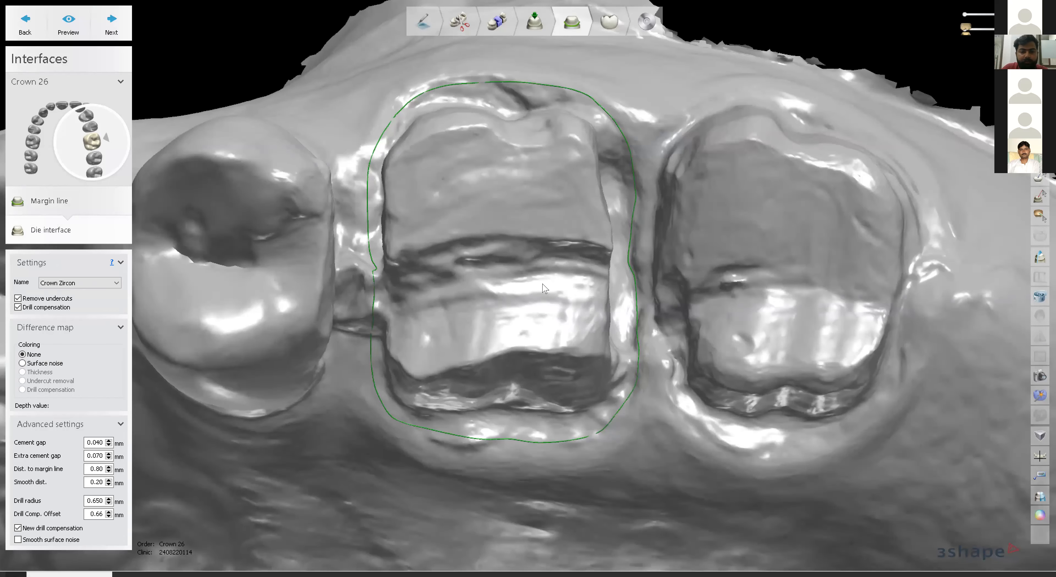
pyautogui.scroll(2, 545, 288)
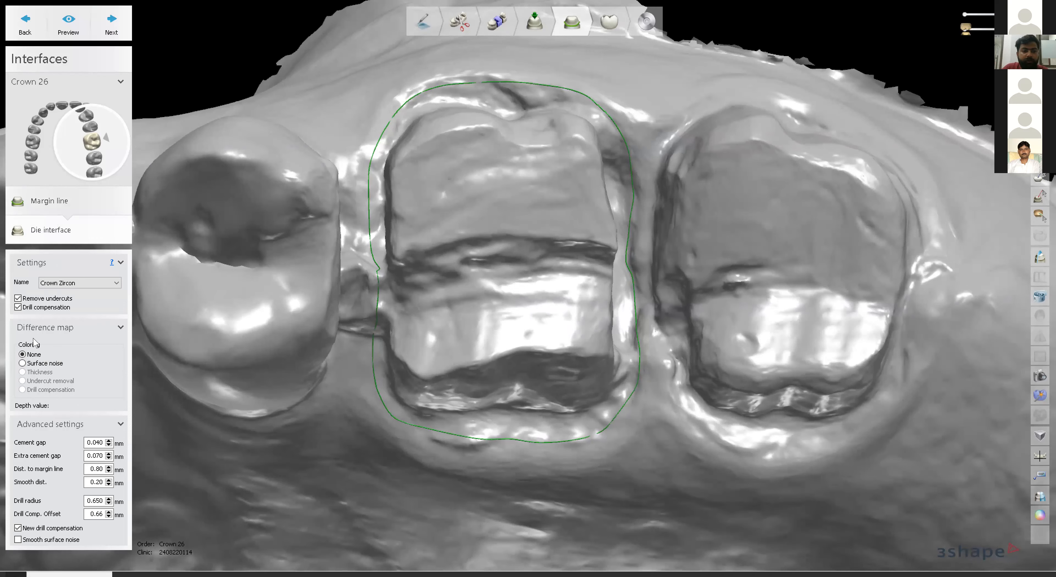
pyautogui.click(70, 283)
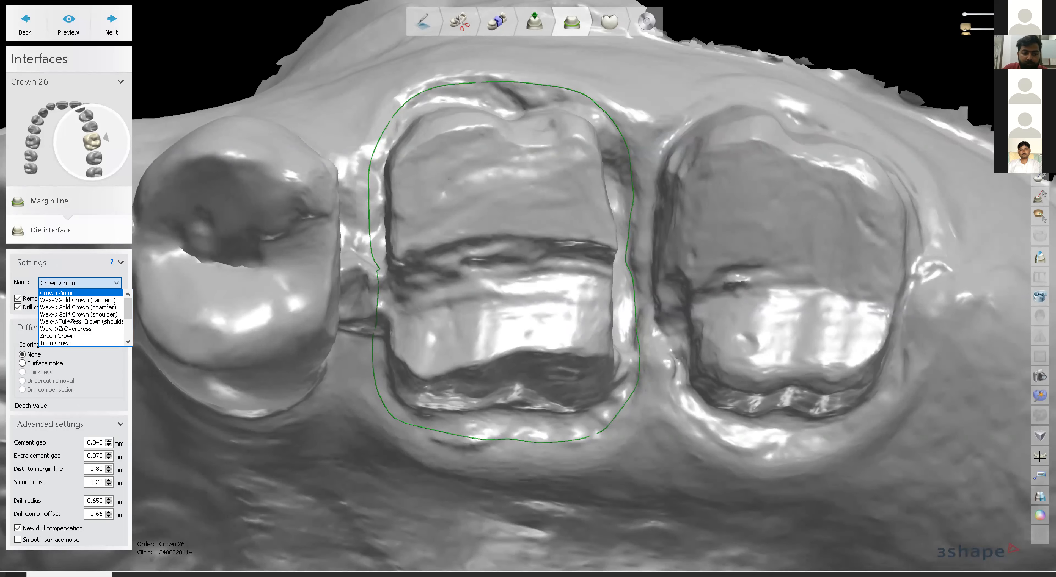
pyautogui.scroll(-2, 68, 316)
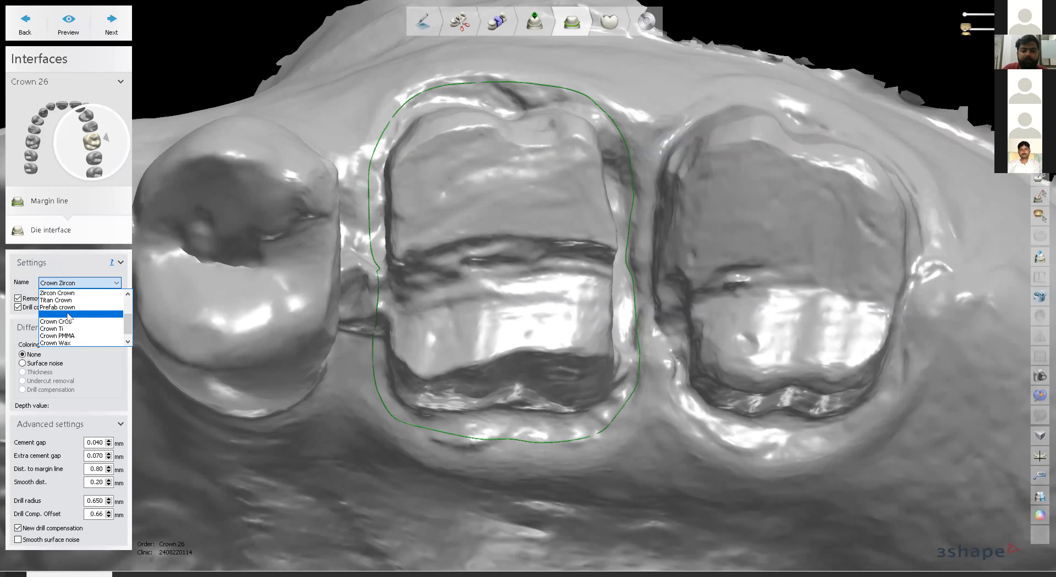
pyautogui.scroll(-1, 68, 316)
pyautogui.scroll(3, 67, 314)
pyautogui.click(67, 313)
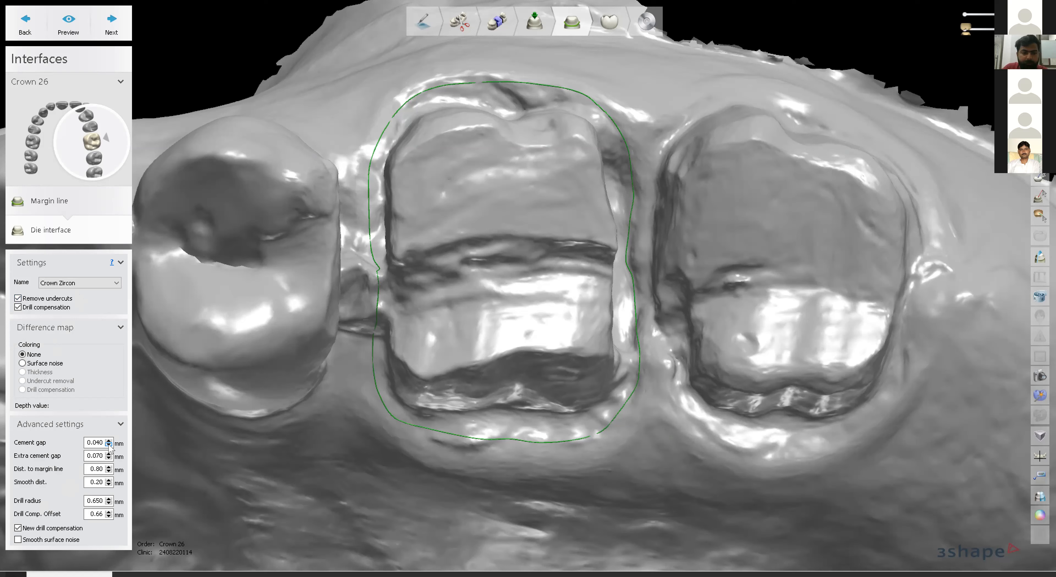
pyautogui.click(119, 14)
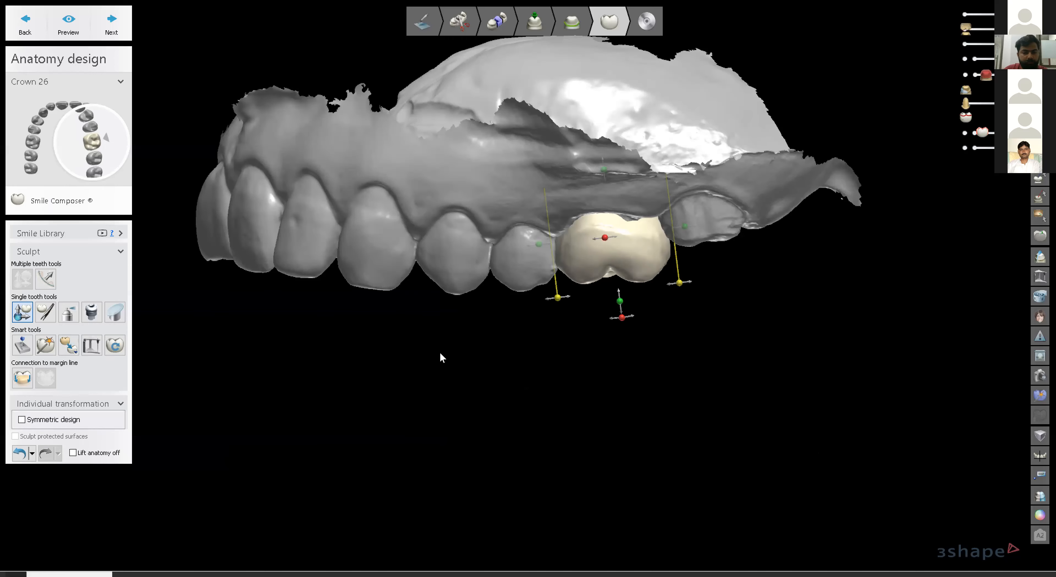
# Show the lower antagonist with A and move crown 26 along its axis into the bite.
pyautogui.press('a')
pyautogui.moveTo(683, 273); pyautogui.dragTo(674, 272, button='right')
pyautogui.moveTo(675, 273); pyautogui.dragTo(673, 272)
pyautogui.moveTo(674, 277); pyautogui.dragTo(670, 238, button='right')
pyautogui.moveTo(669, 238); pyautogui.dragTo(679, 224)
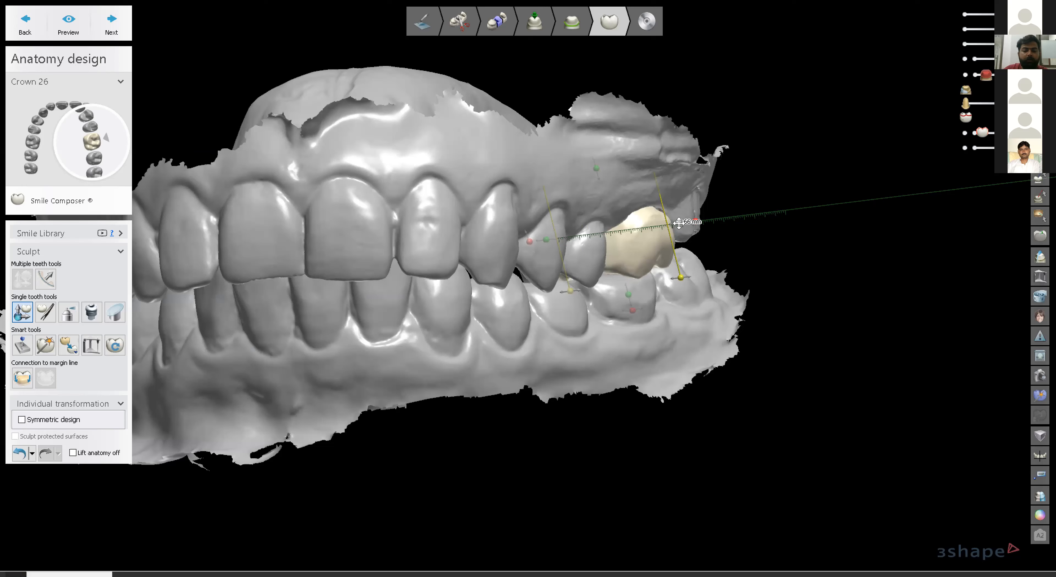
pyautogui.moveTo(679, 223); pyautogui.dragTo(678, 223)
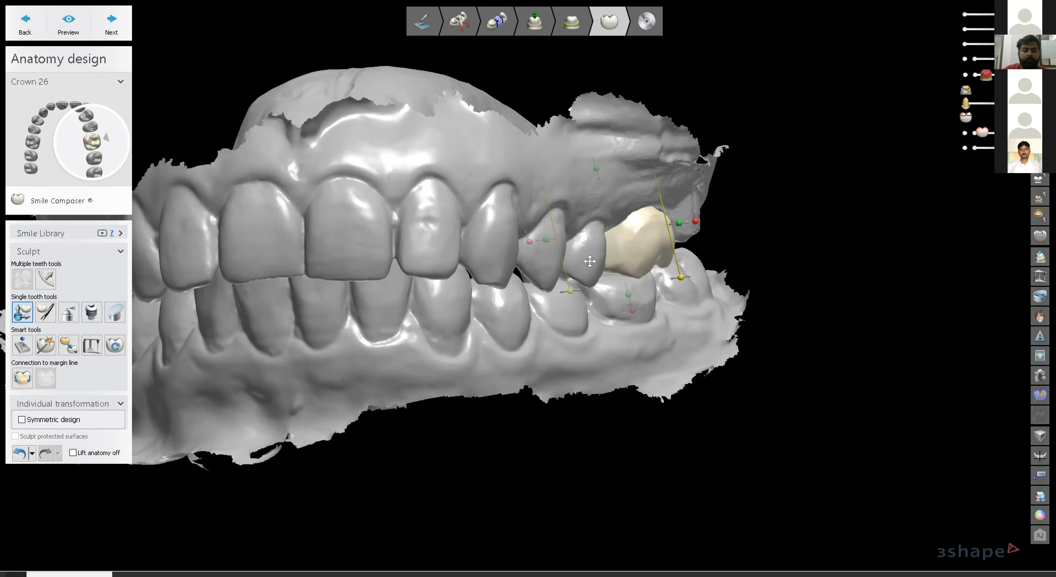
pyautogui.moveTo(590, 261); pyautogui.dragTo(589, 261, button='right')
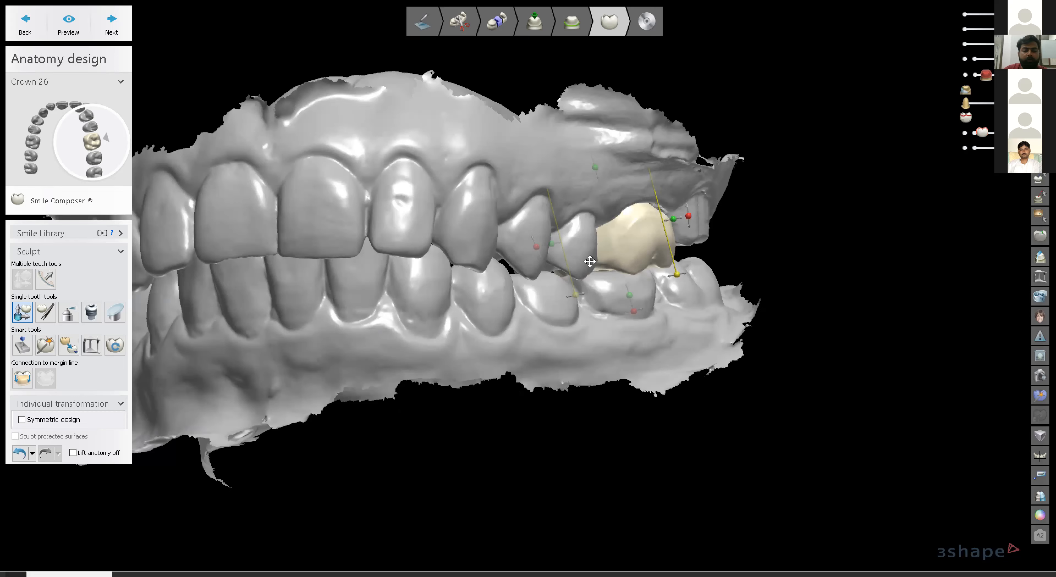
pyautogui.moveTo(590, 261); pyautogui.dragTo(590, 262, button='right')
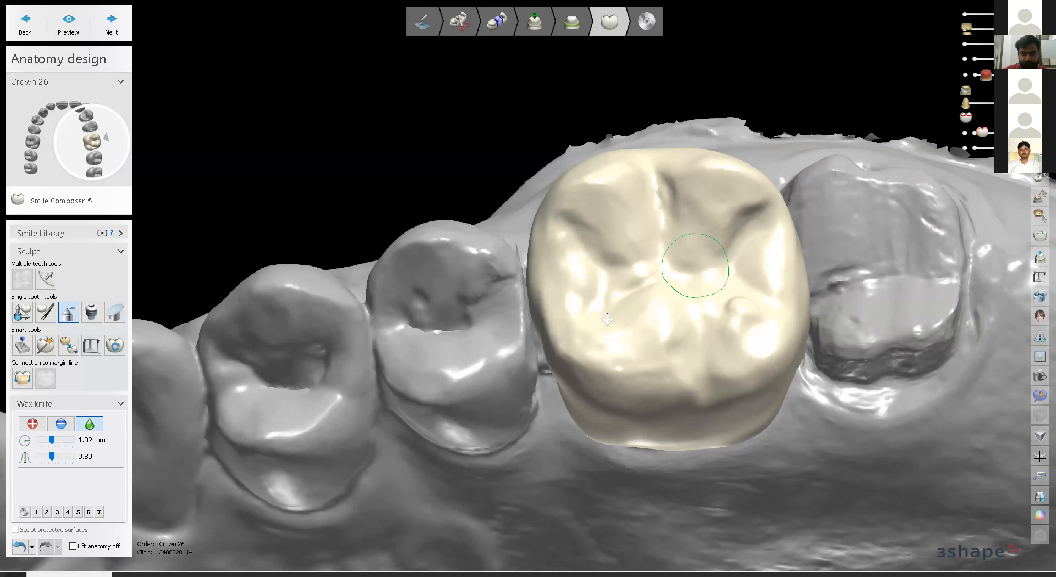
# Switch from Wax knife to Individual morphing and choose the Single tooth move/rotate tool.
pyautogui.scroll(-2, 607, 319)
pyautogui.moveTo(608, 314); pyautogui.dragTo(611, 327, button='right')
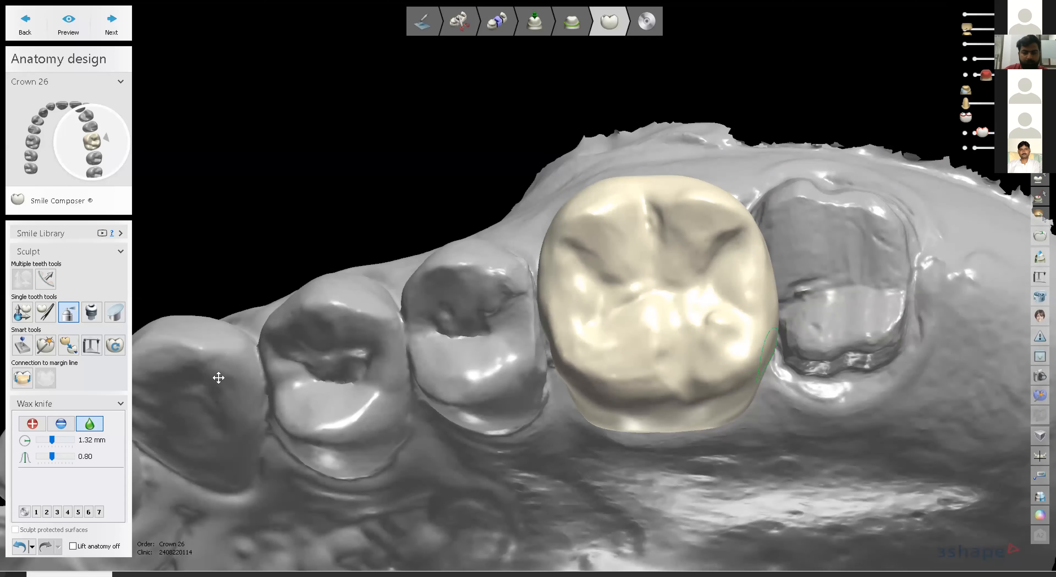
pyautogui.click(46, 312)
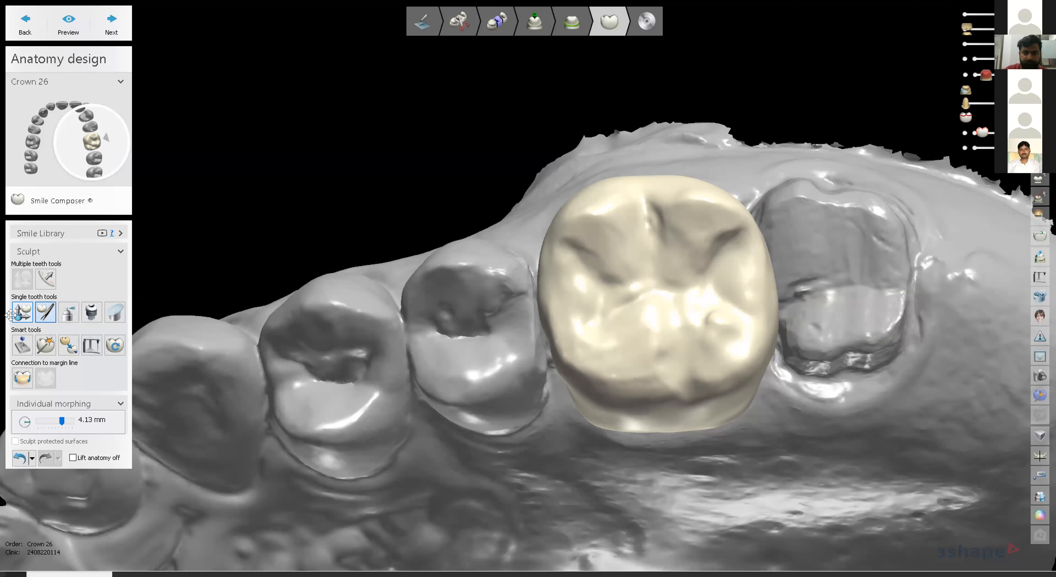
pyautogui.click(21, 313)
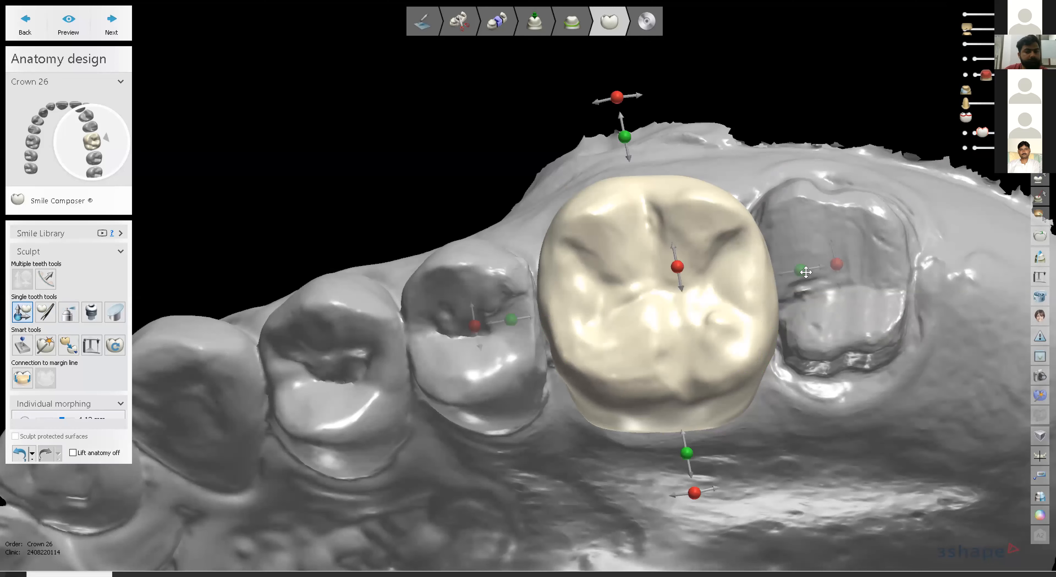
# Rotate crown 26 slightly around its axis using a transform handle.
pyautogui.moveTo(805, 272); pyautogui.dragTo(805, 271)
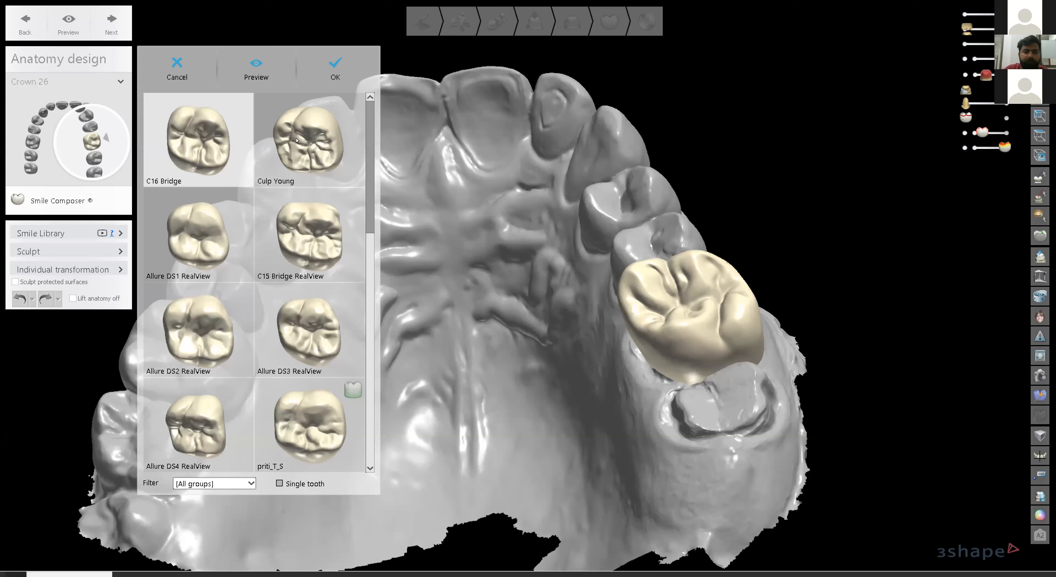
# Cancel the Smile Library so crown 26 keeps its original anatomy.
pyautogui.click(179, 71)
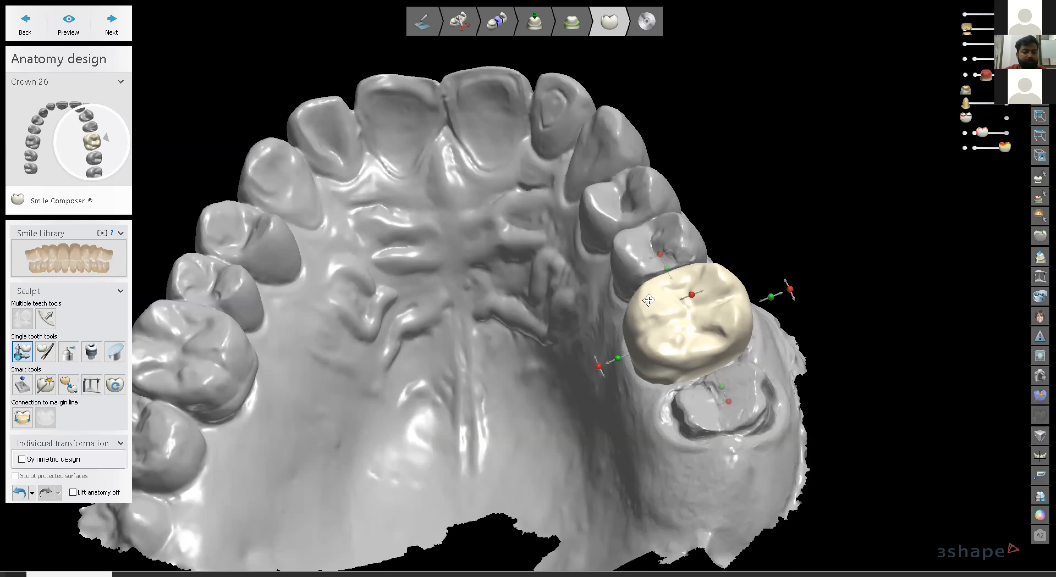
pyautogui.scroll(1, 648, 301)
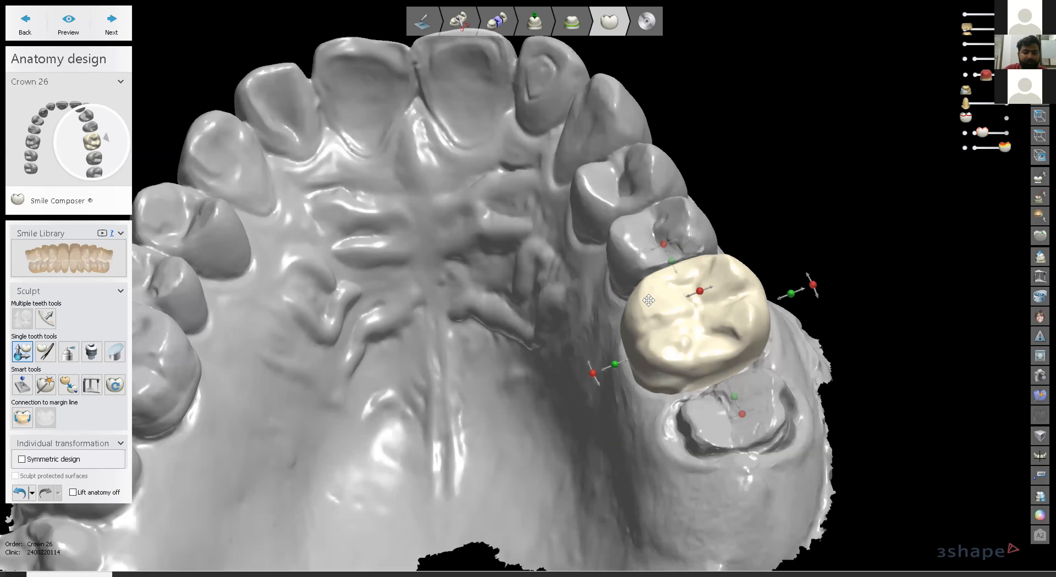
pyautogui.scroll(1, 648, 301)
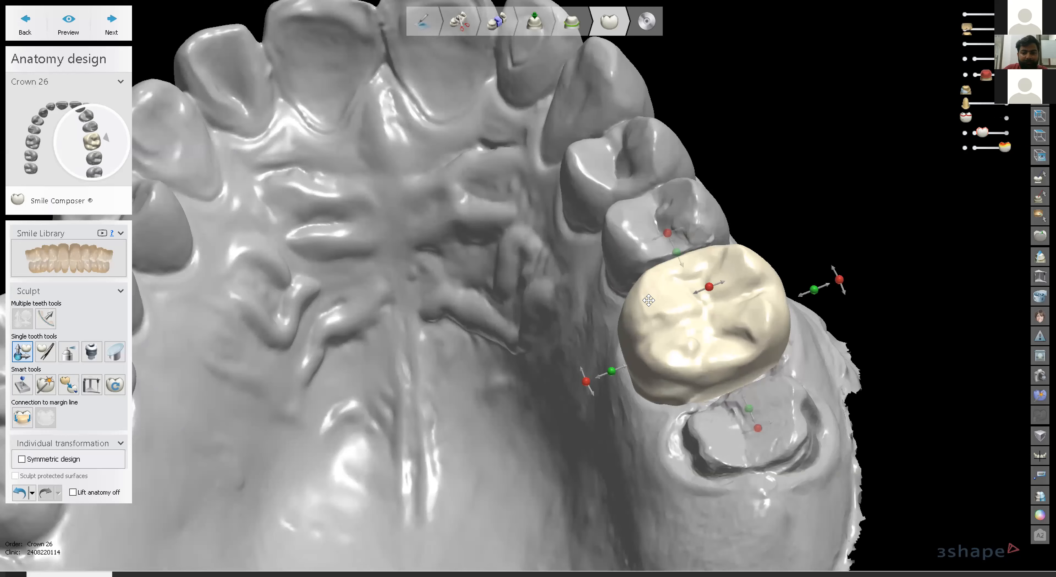
pyautogui.moveTo(648, 300); pyautogui.dragTo(330, 318, button='right')
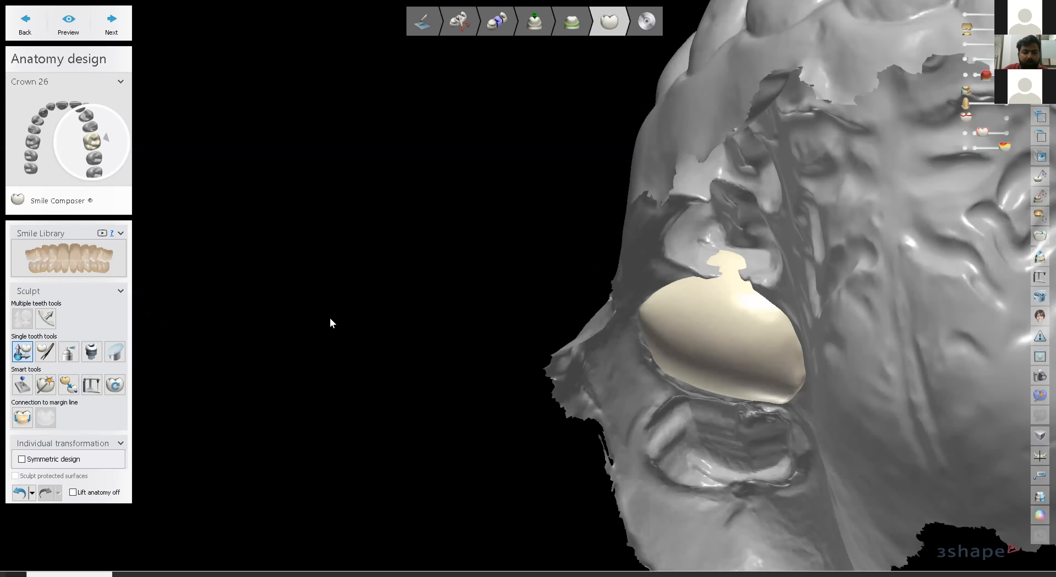
pyautogui.scroll(5, 329, 318)
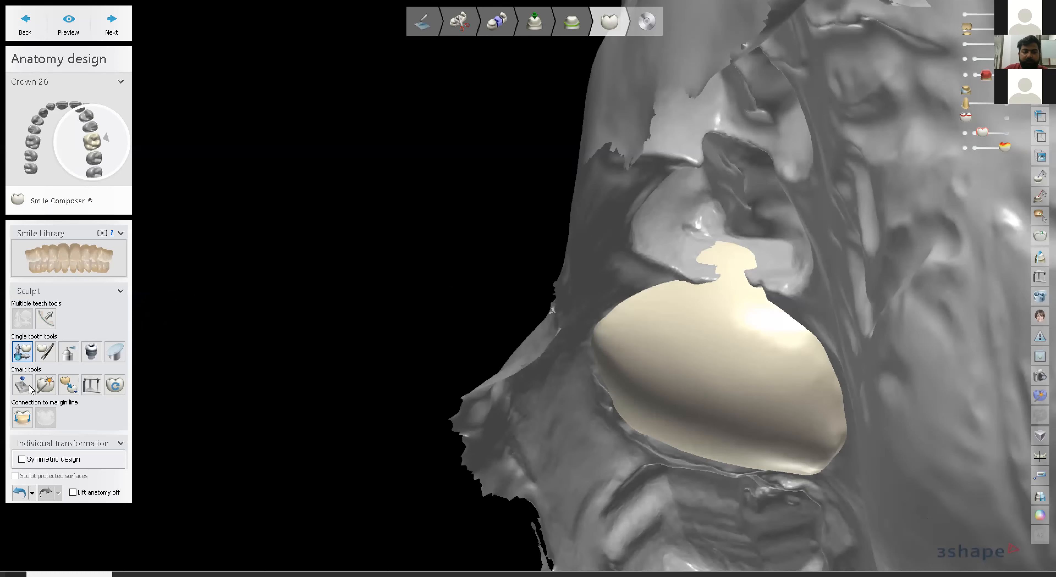
# Apply the 0.02 mm Contacts and smoothing adjustment to crown 26 and inspect its chewing surface.
pyautogui.click(29, 389)
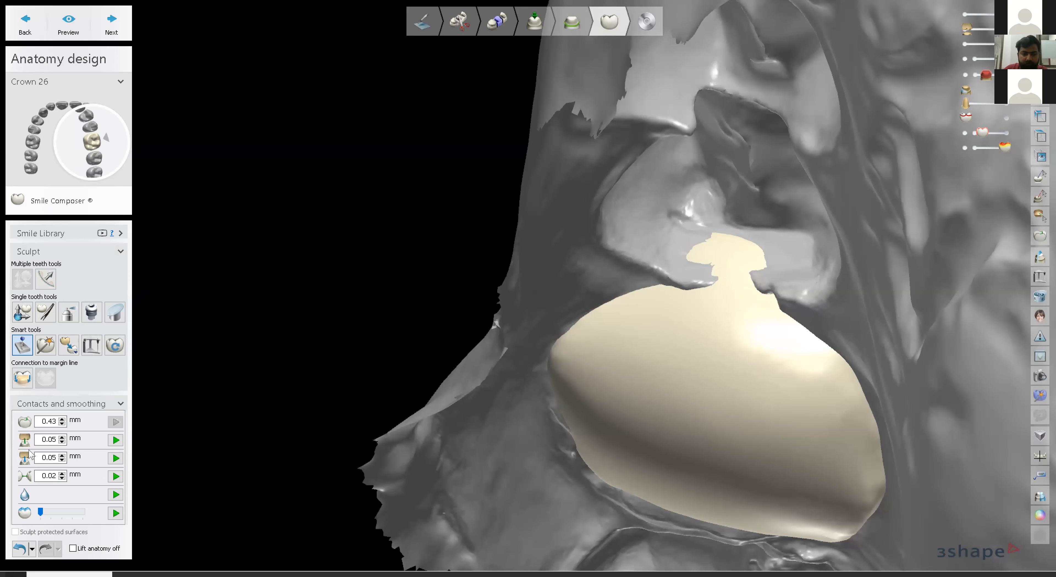
pyautogui.click(115, 476)
pyautogui.moveTo(758, 267); pyautogui.dragTo(791, 270, button='right')
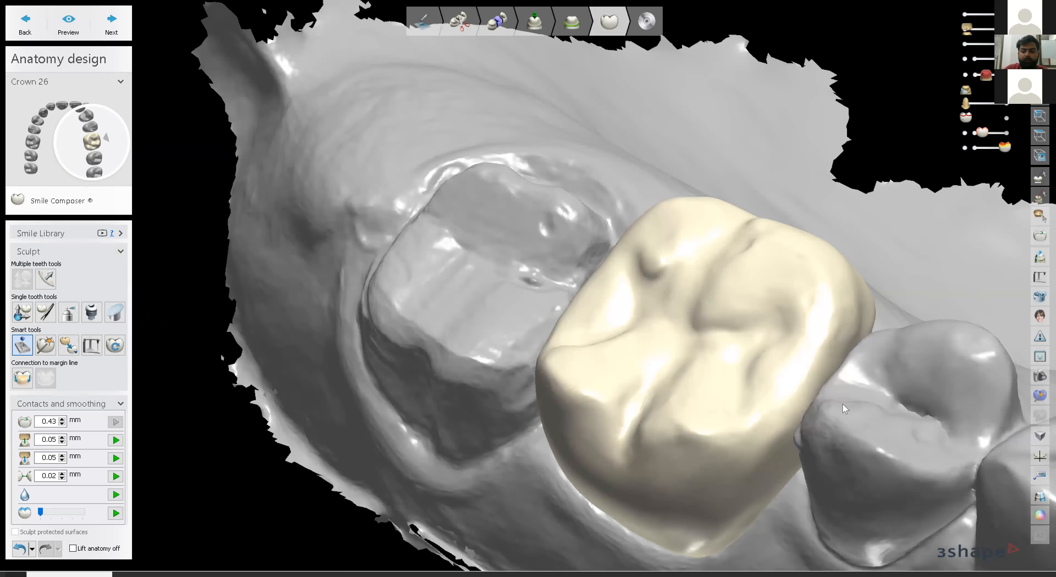
pyautogui.moveTo(843, 404); pyautogui.dragTo(842, 404, button='right')
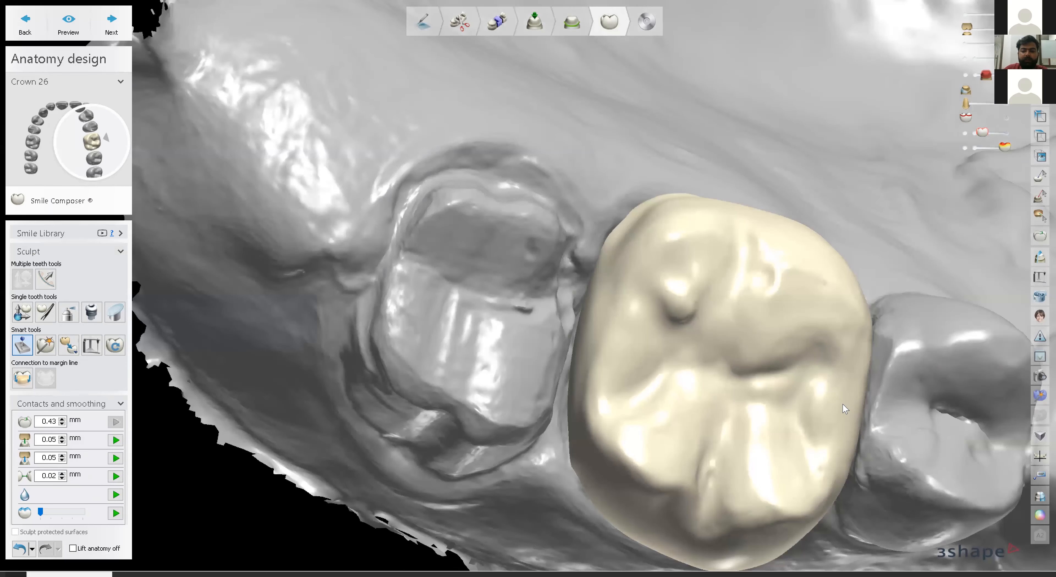
pyautogui.moveTo(855, 294); pyautogui.dragTo(867, 358, button='right')
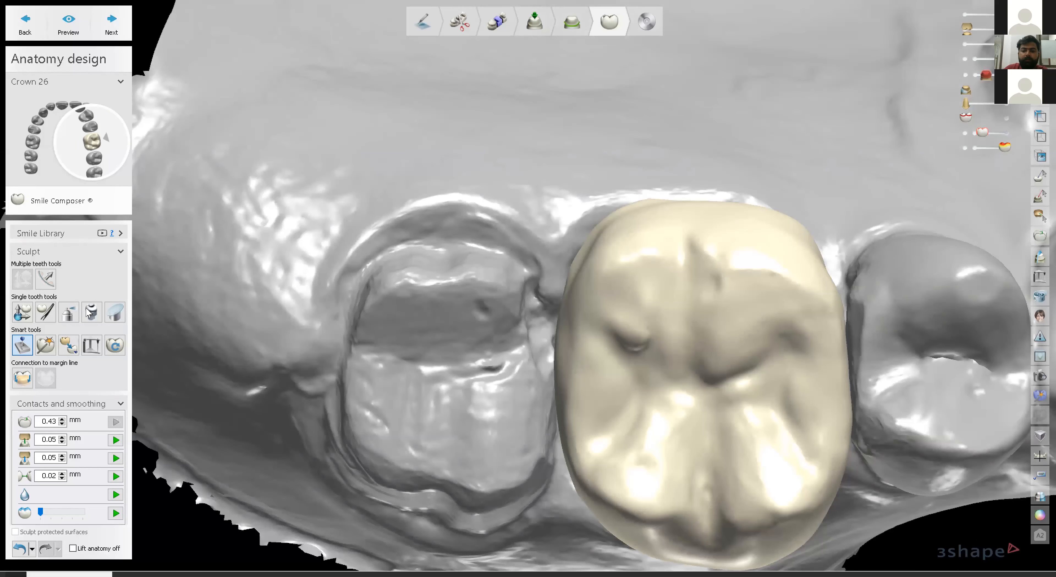
pyautogui.click(46, 312)
# Morph crown 26's side surface outward toward the right neighbouring tooth, then view the whole arch.
pyautogui.moveTo(833, 275); pyautogui.dragTo(844, 269)
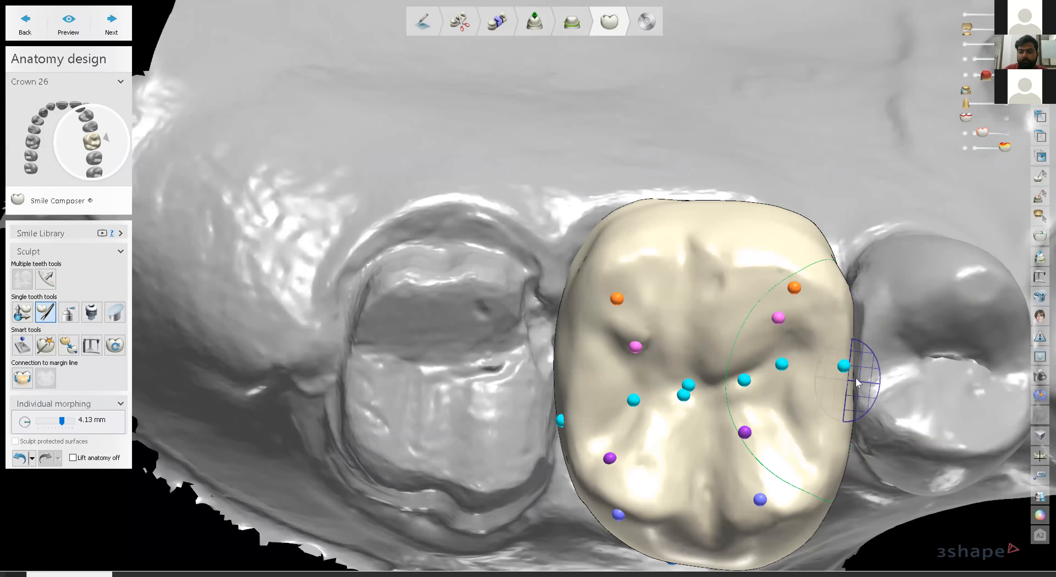
pyautogui.scroll(-3, 864, 375)
pyautogui.moveTo(863, 376); pyautogui.dragTo(450, 282, button='right')
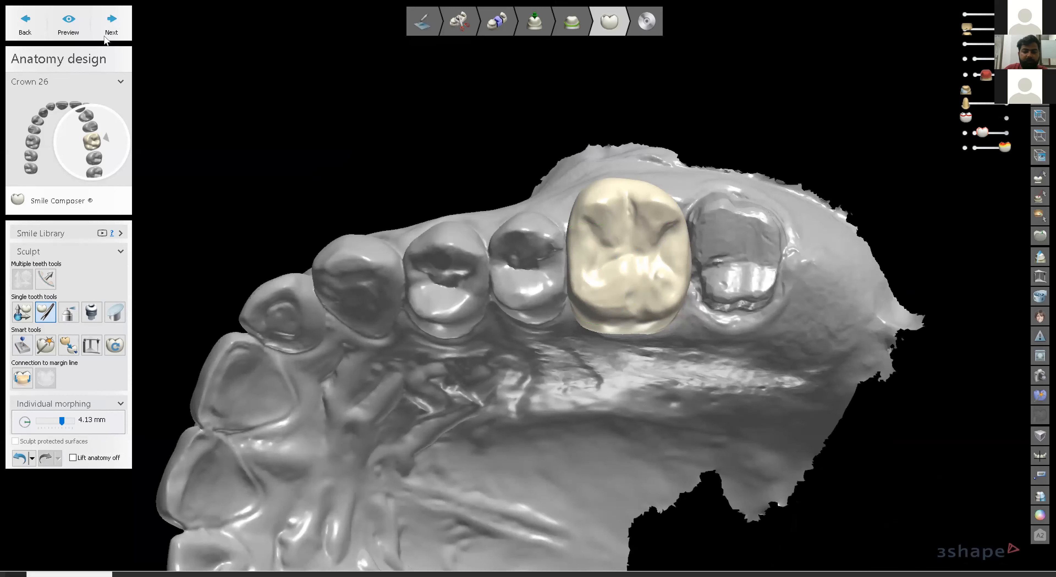
pyautogui.click(25, 379)
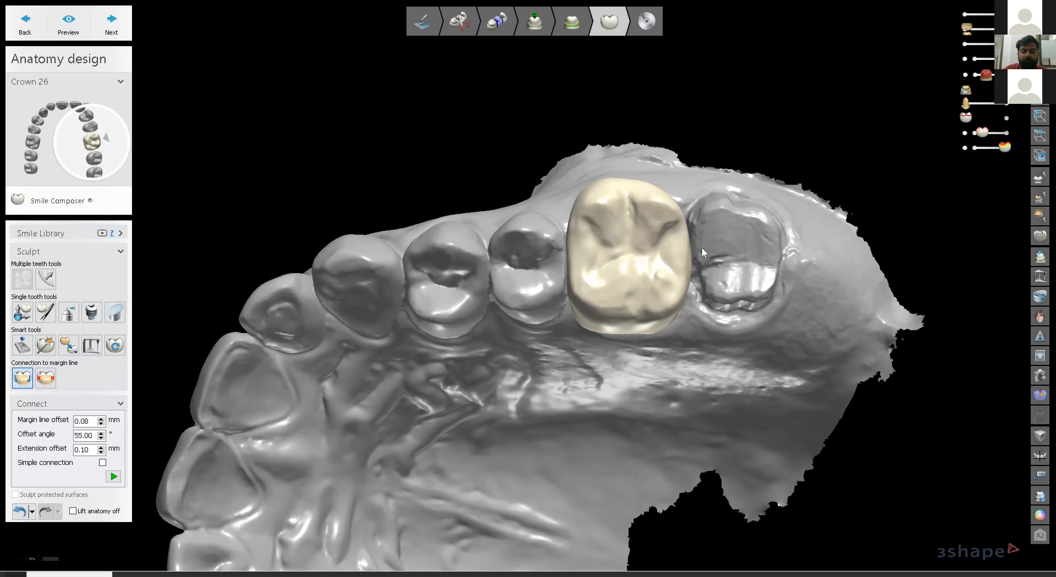
# Hide the jaw scan and inspect crown 26 alone, from its inner surface to an occlusal view.
pyautogui.moveTo(729, 278); pyautogui.dragTo(693, 279, button='right')
pyautogui.scroll(6, 656, 271)
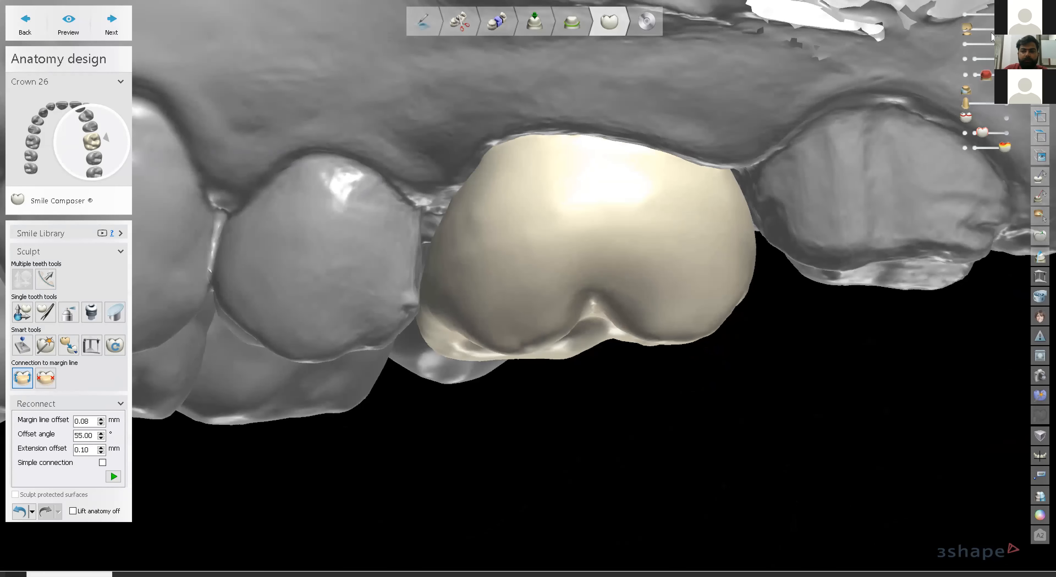
pyautogui.click(964, 15)
pyautogui.moveTo(755, 166); pyautogui.dragTo(740, 255, button='right')
pyautogui.moveTo(630, 146); pyautogui.dragTo(633, 270, button='right')
pyautogui.moveTo(631, 368); pyautogui.dragTo(636, 426, button='right')
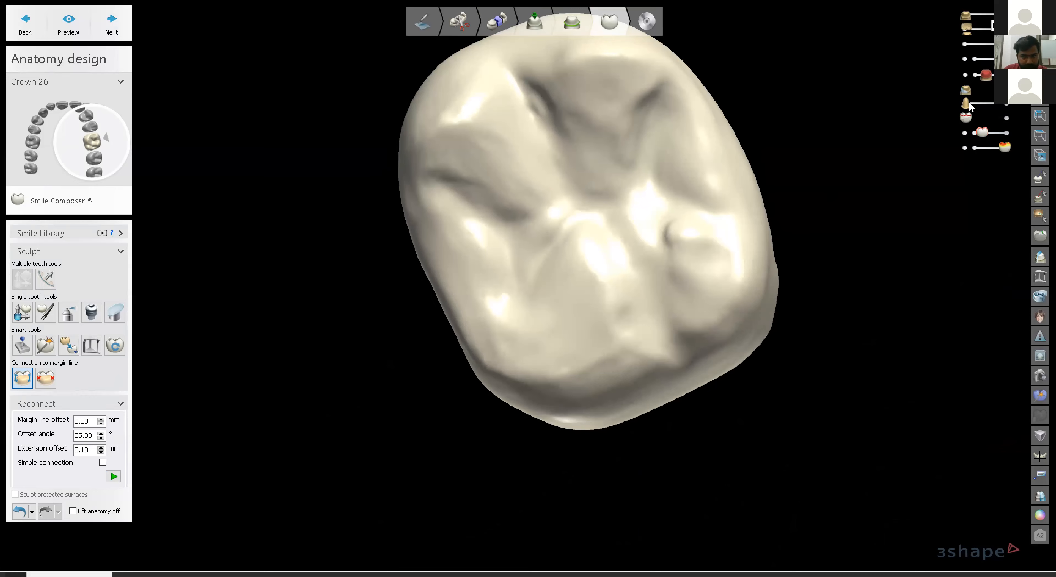
# Show the jaw scan again and view the arch from above.
pyautogui.click(1005, 15)
pyautogui.scroll(-5, 701, 187)
pyautogui.moveTo(722, 328); pyautogui.dragTo(733, 286, button='right')
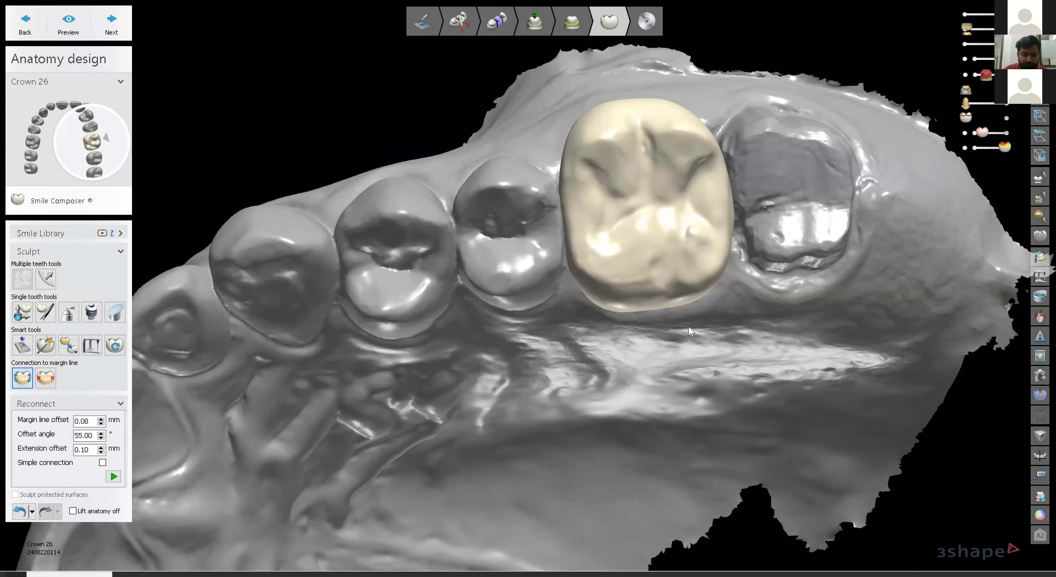
# Pan, tilt and zoom the arch to check crown 26 before finishing the anatomy design.
pyautogui.scroll(3, 664, 305)
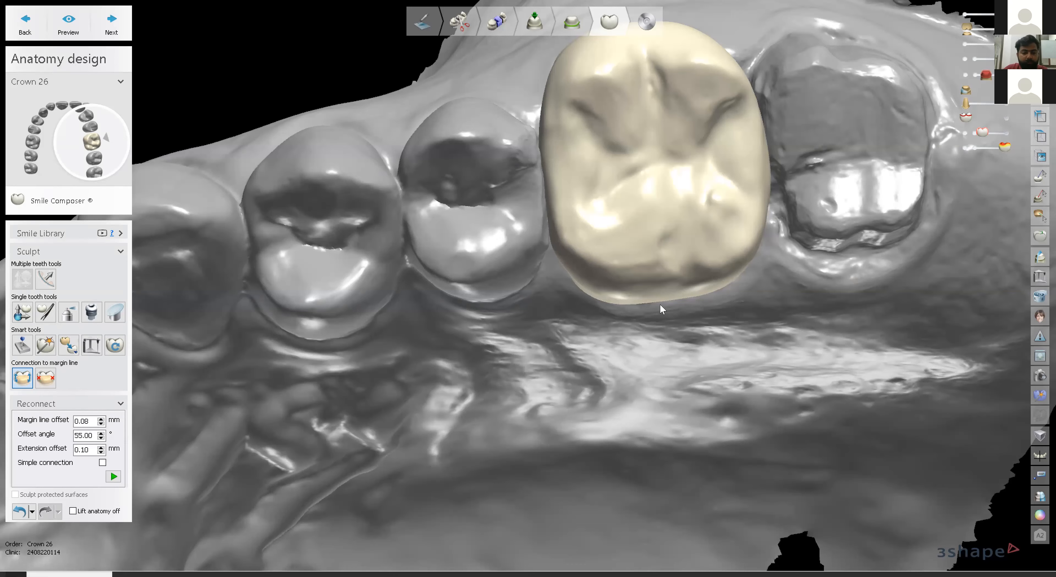
pyautogui.scroll(-3, 657, 304)
pyautogui.moveTo(699, 381); pyautogui.dragTo(694, 363, button='right')
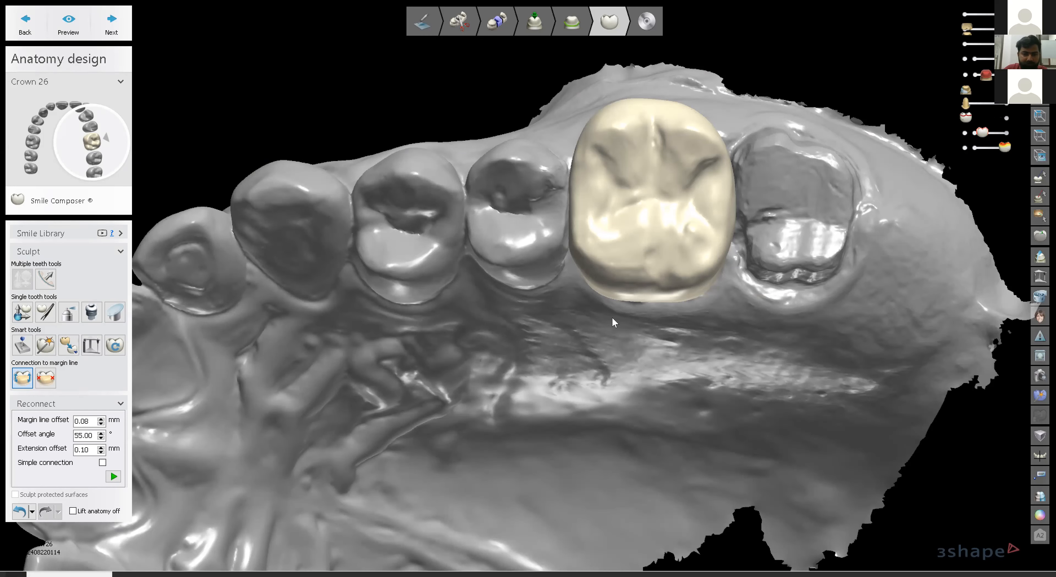
pyautogui.scroll(4, 619, 326)
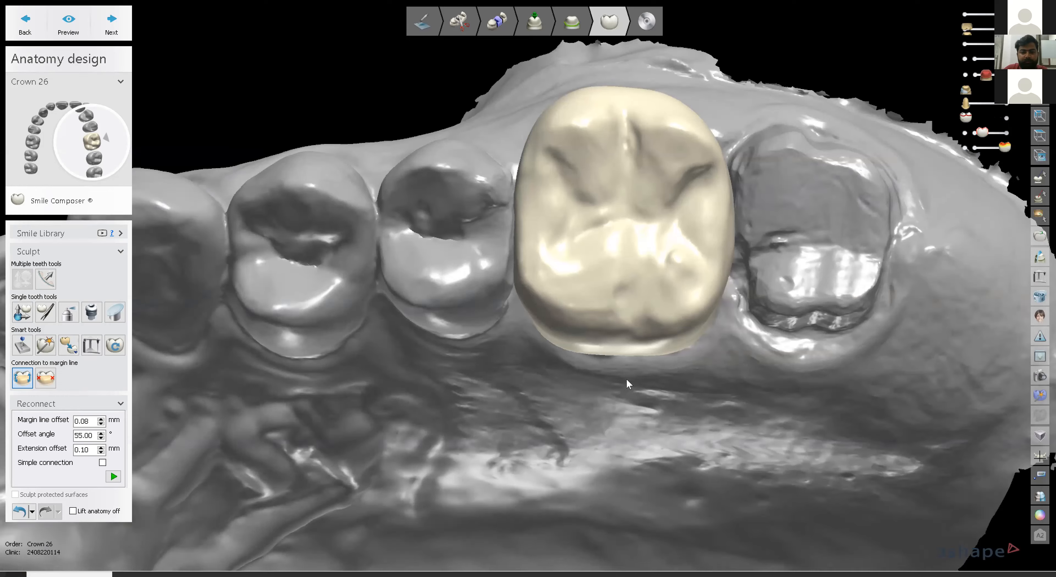
pyautogui.moveTo(627, 380); pyautogui.dragTo(628, 371, button='right')
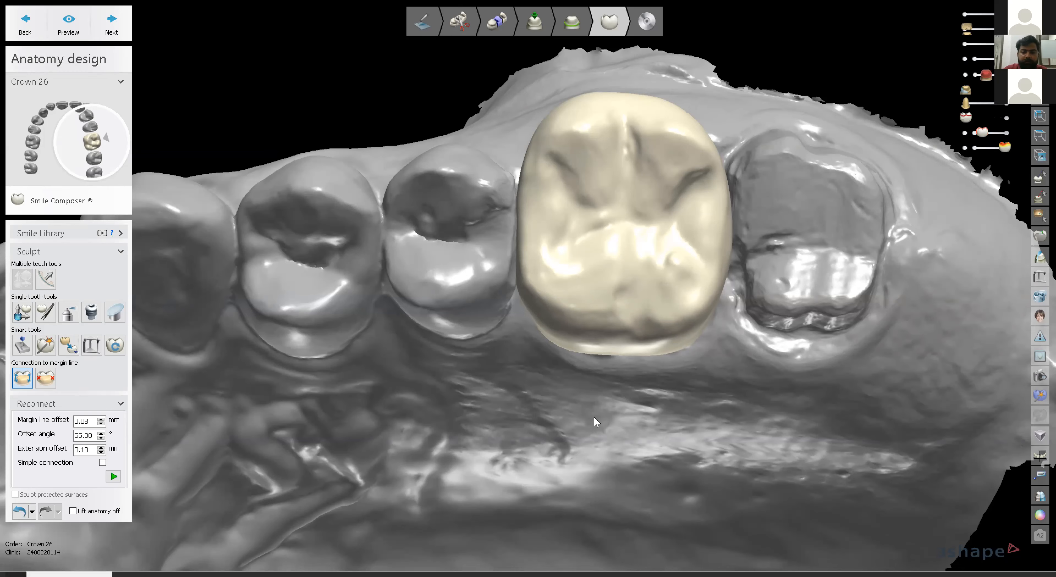
pyautogui.scroll(-5, 634, 420)
pyautogui.moveTo(653, 417); pyautogui.dragTo(688, 184, button='middle')
pyautogui.scroll(-3, 529, 444)
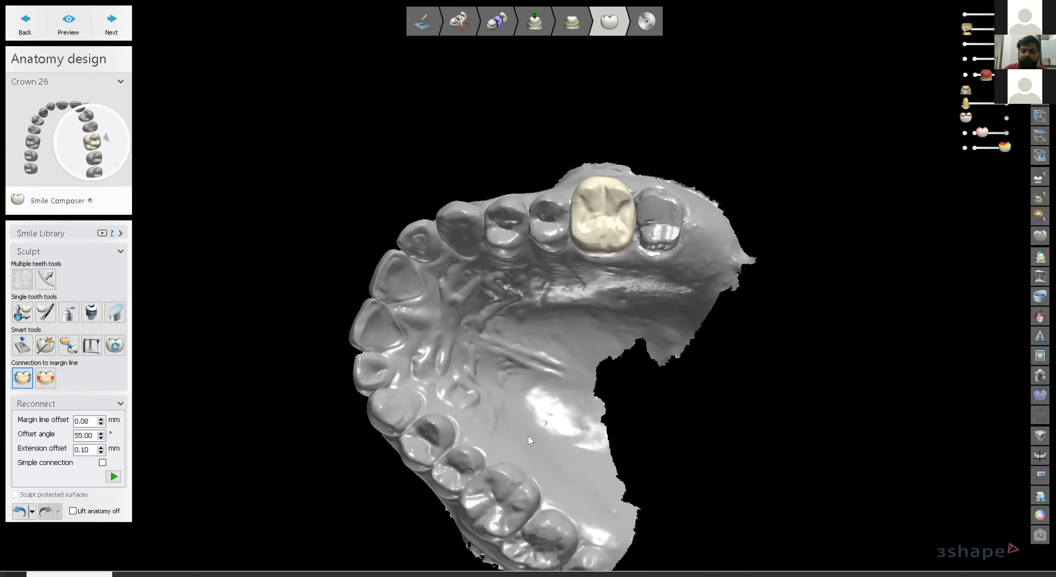
pyautogui.moveTo(495, 410); pyautogui.dragTo(487, 318, button='middle')
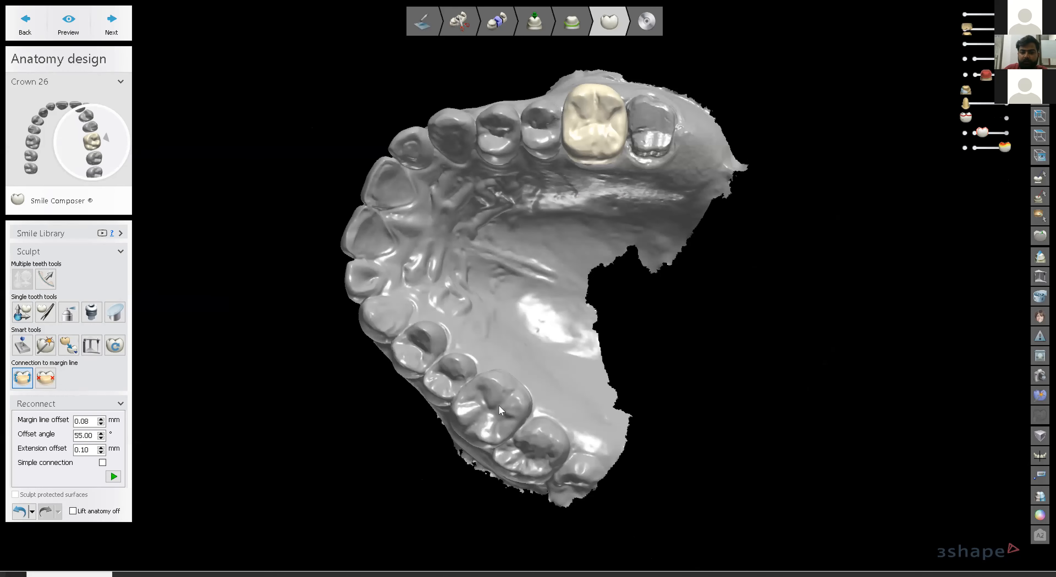
pyautogui.moveTo(591, 226); pyautogui.dragTo(571, 336, button='middle')
pyautogui.scroll(4, 571, 337)
pyautogui.scroll(4, 571, 336)
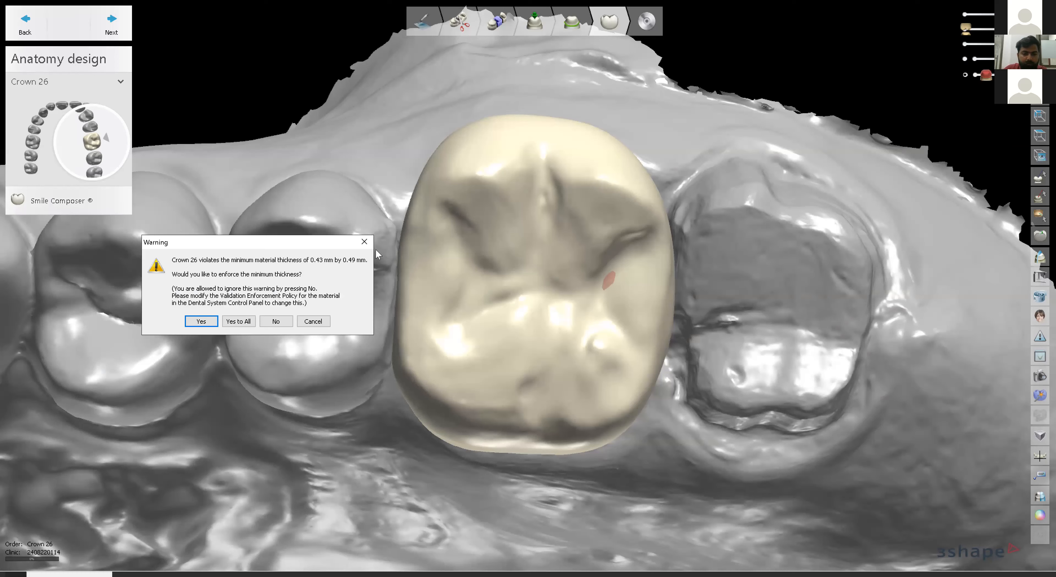
# Choose Yes to All to enforce the 0.43 mm minimum thickness, completing and saving crown 26.
pyautogui.click(238, 321)
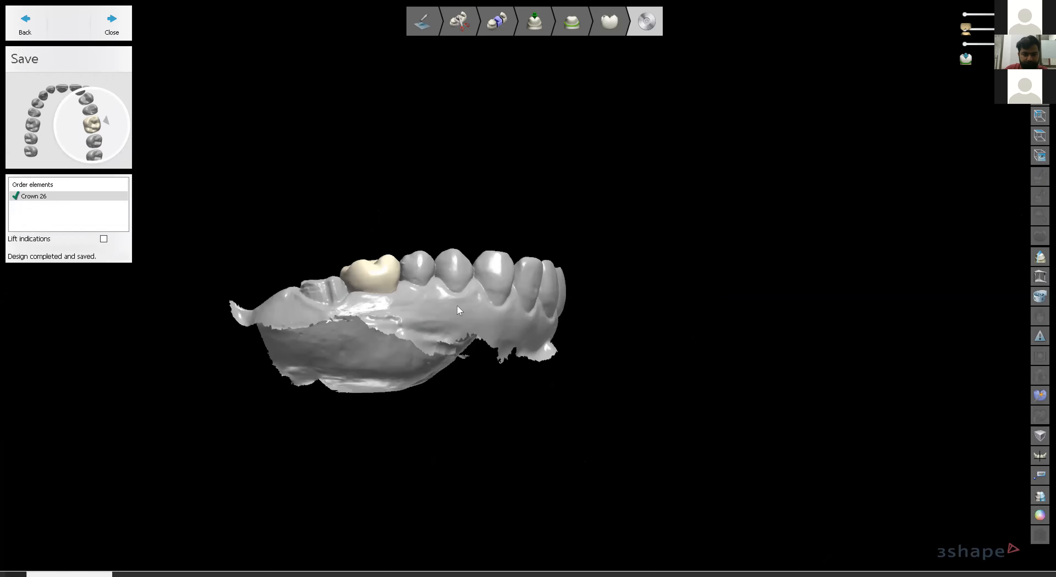
pyautogui.click(1039, 513)
# Review crown 26 from the side and below, switching the arch between plain grey and scan colours.
pyautogui.moveTo(399, 297); pyautogui.dragTo(447, 305, button='right')
pyautogui.moveTo(582, 221); pyautogui.dragTo(551, 230, button='right')
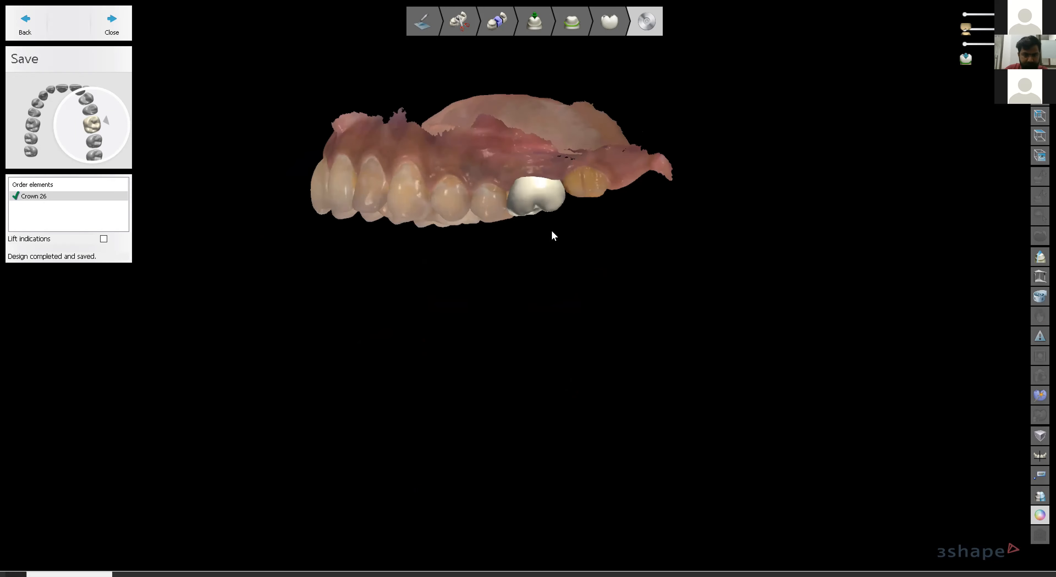
pyautogui.click(1039, 516)
pyautogui.moveTo(480, 193); pyautogui.dragTo(508, 286, button='middle')
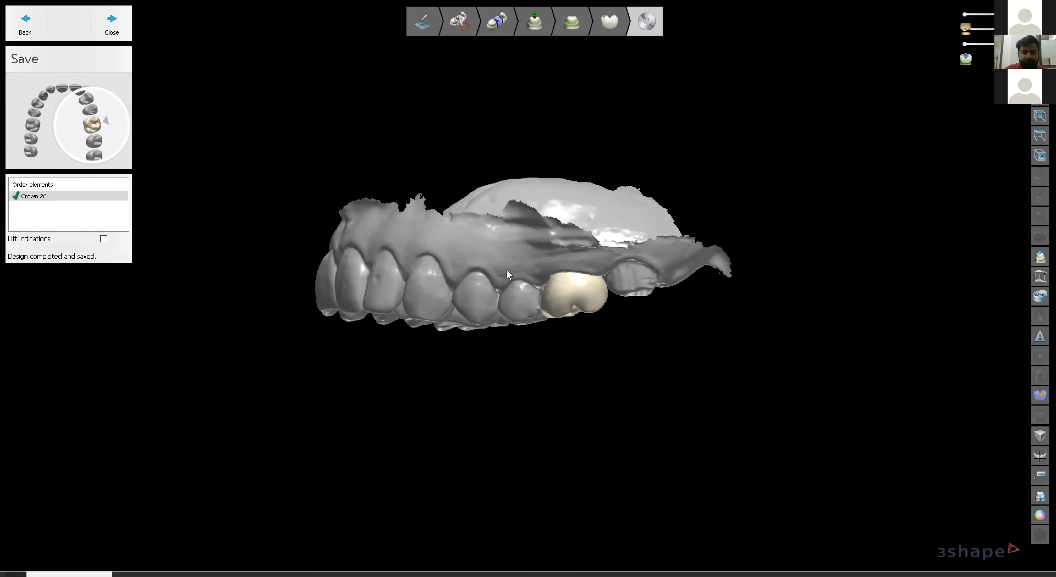
pyautogui.scroll(4, 506, 269)
pyautogui.moveTo(549, 295)
pyautogui.mouseDown(button='right')
pyautogui.moveTo(547, 277)
pyautogui.moveTo(544, 285)
pyautogui.mouseUp(button='right')
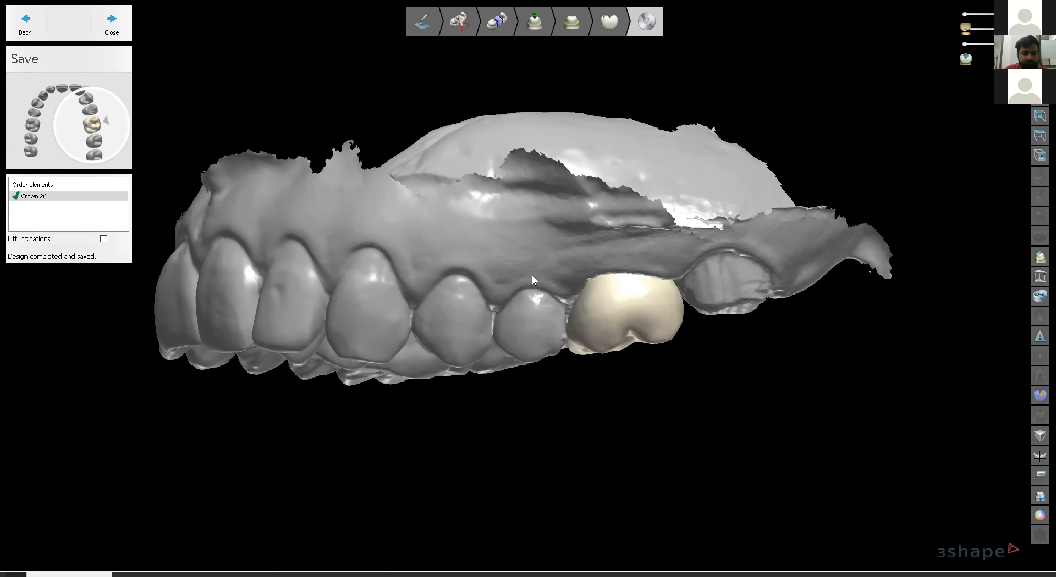
pyautogui.scroll(1, 557, 269)
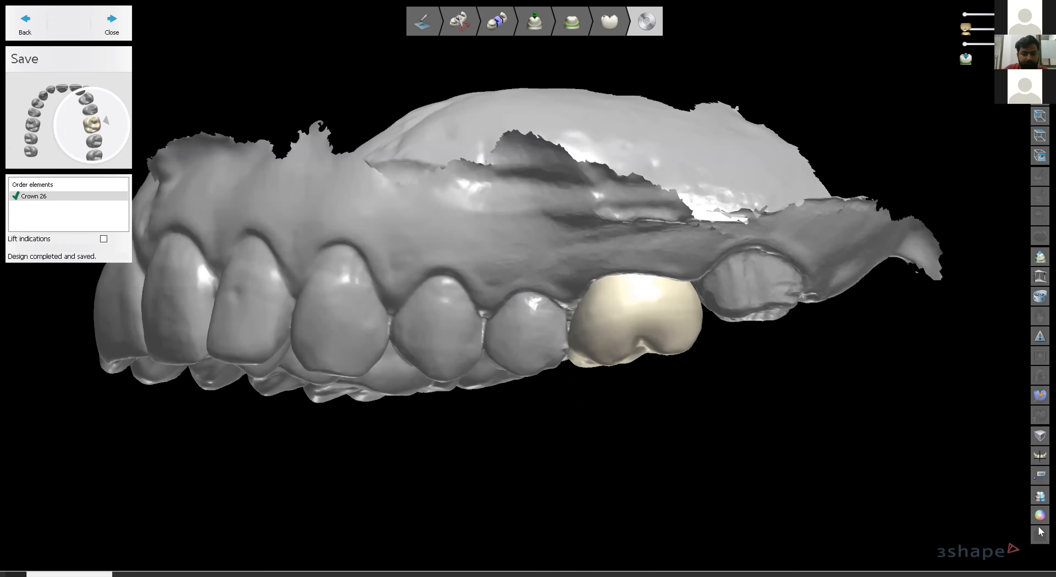
pyautogui.click(1037, 517)
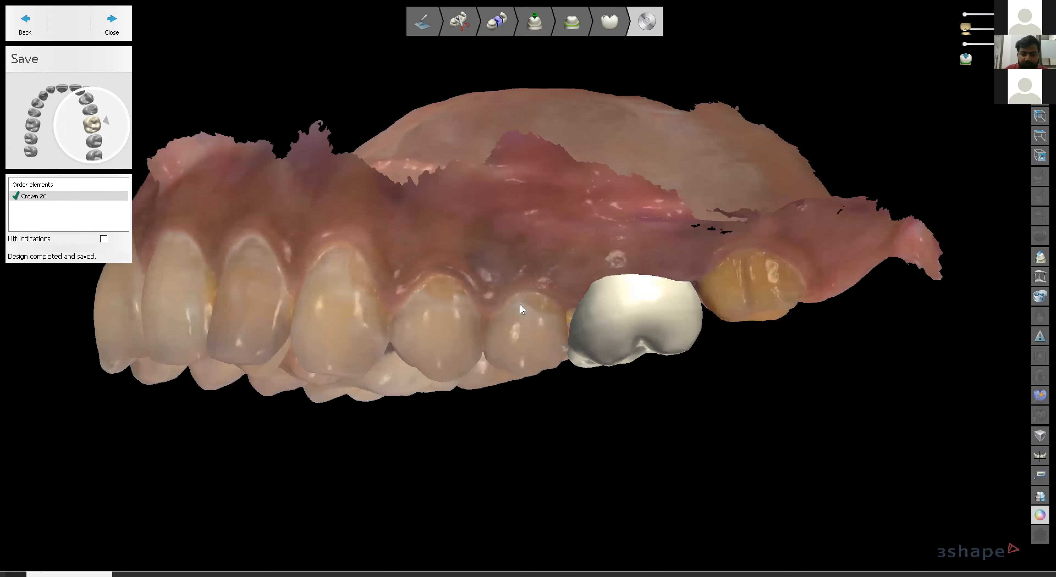
pyautogui.moveTo(536, 258)
pyautogui.mouseDown(button='right')
pyautogui.moveTo(528, 267)
pyautogui.moveTo(547, 267)
pyautogui.mouseUp(button='right')
pyautogui.scroll(1, 553, 309)
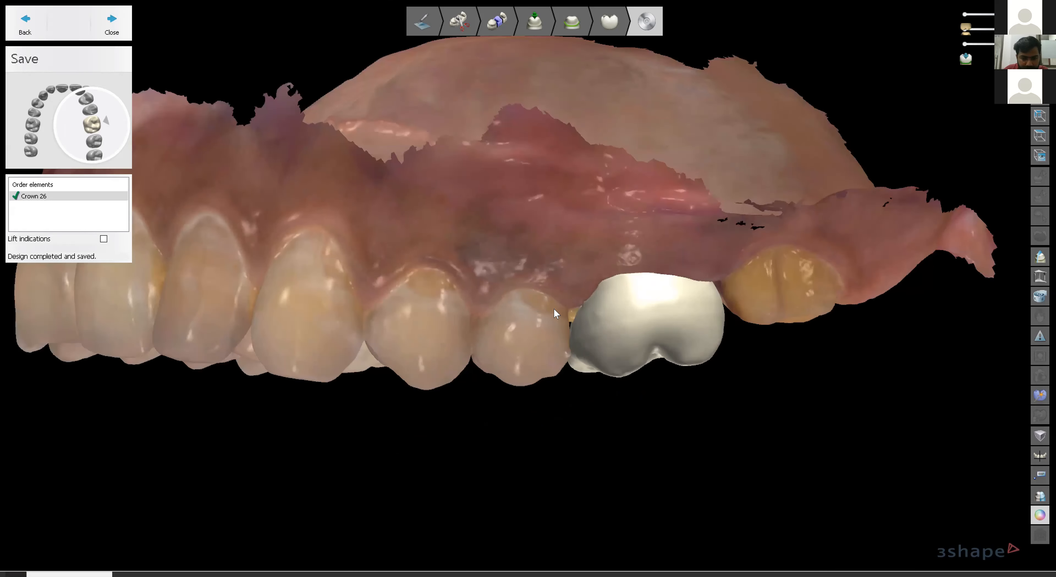
pyautogui.scroll(-1, 609, 234)
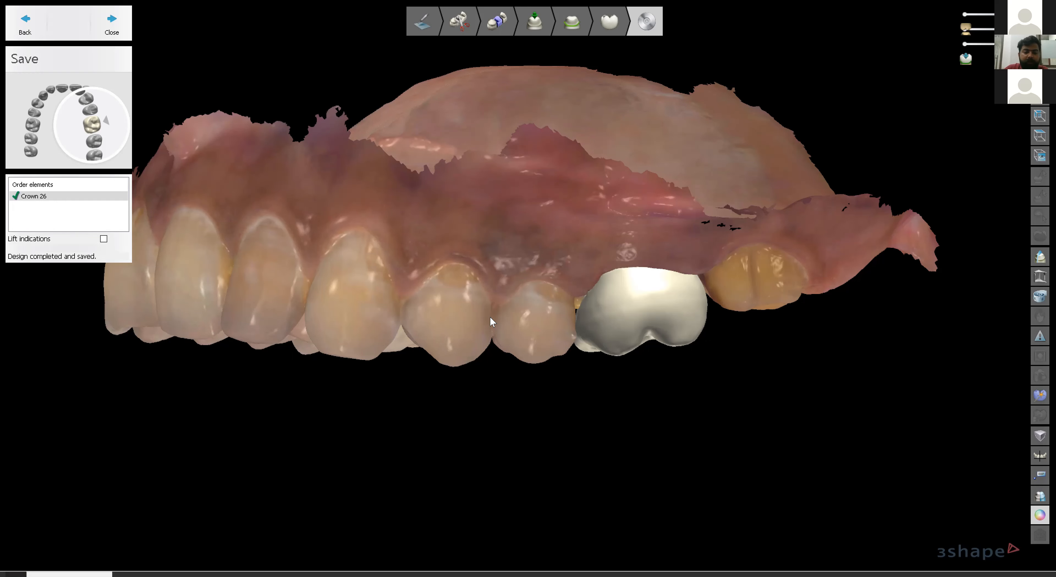
pyautogui.click(1039, 518)
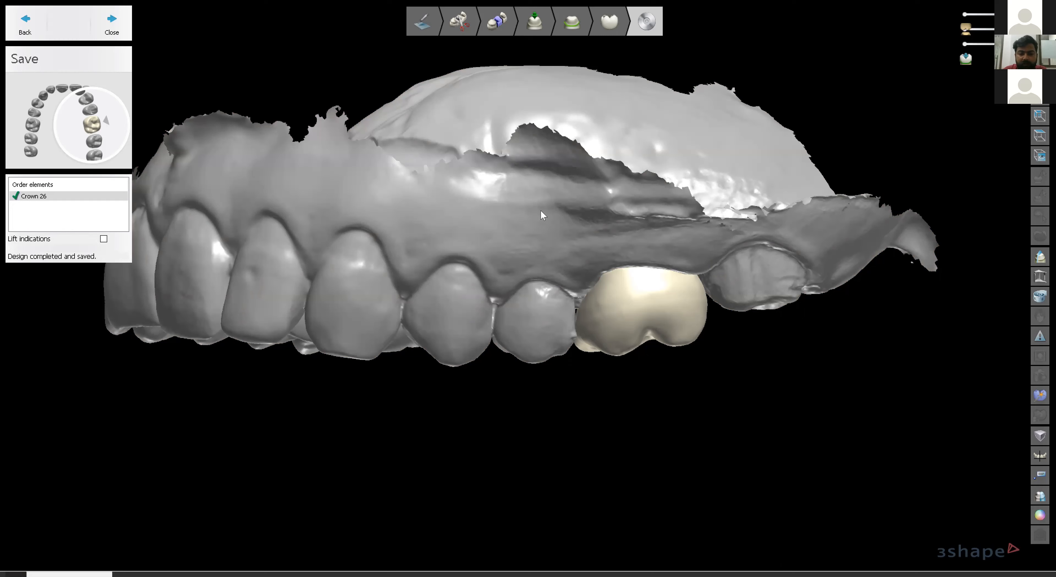
pyautogui.scroll(-5, 540, 209)
pyautogui.moveTo(496, 234); pyautogui.dragTo(506, 254, button='right')
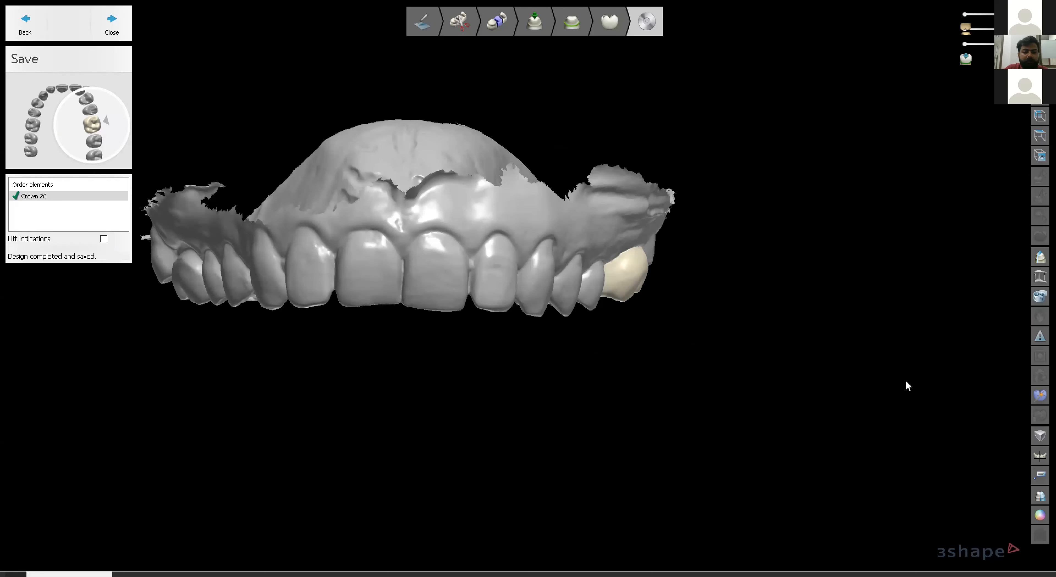
pyautogui.click(1040, 517)
pyautogui.scroll(4, 520, 271)
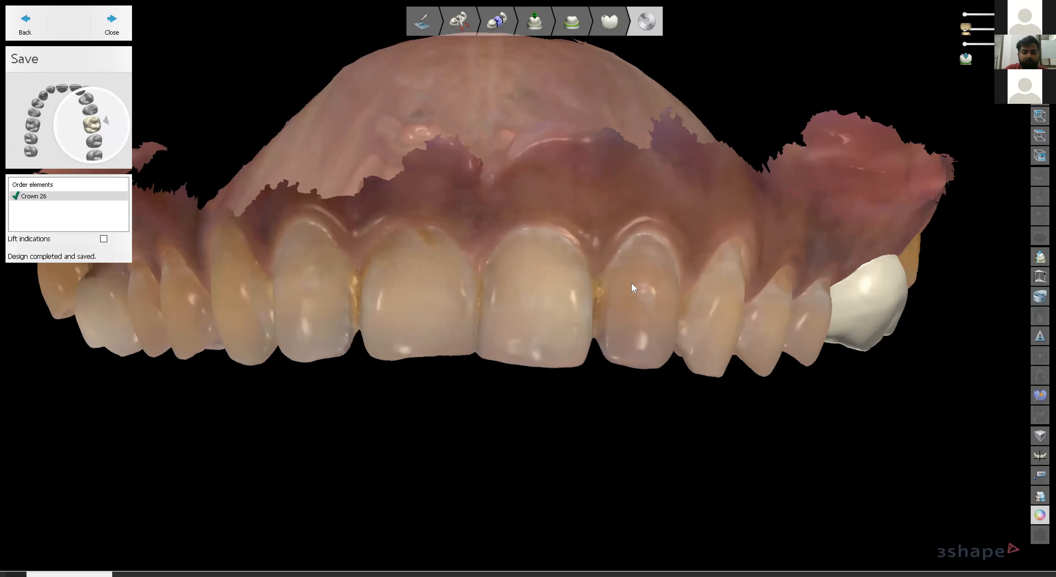
pyautogui.scroll(2, 587, 302)
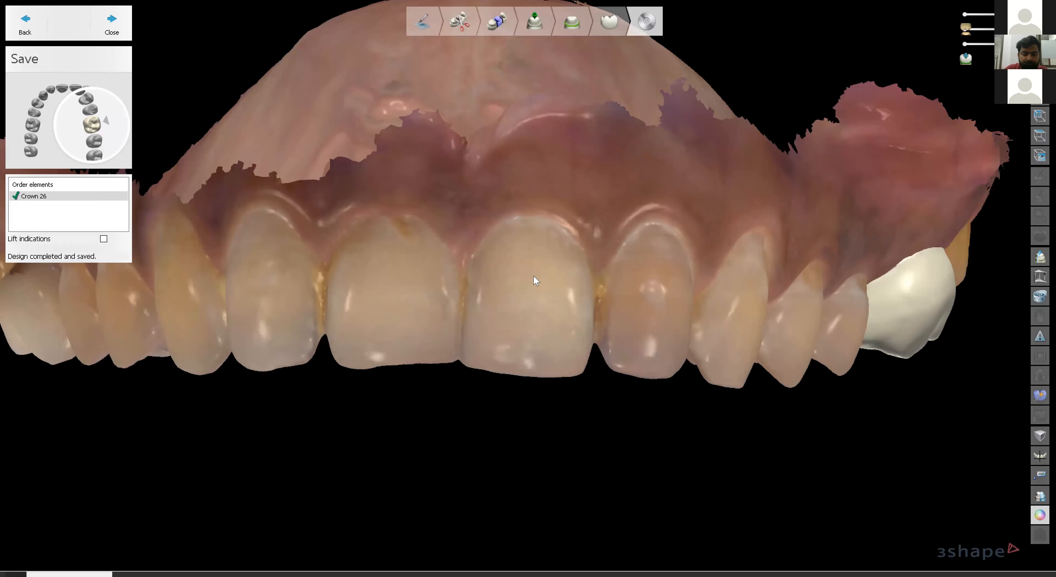
pyautogui.scroll(-2, 536, 281)
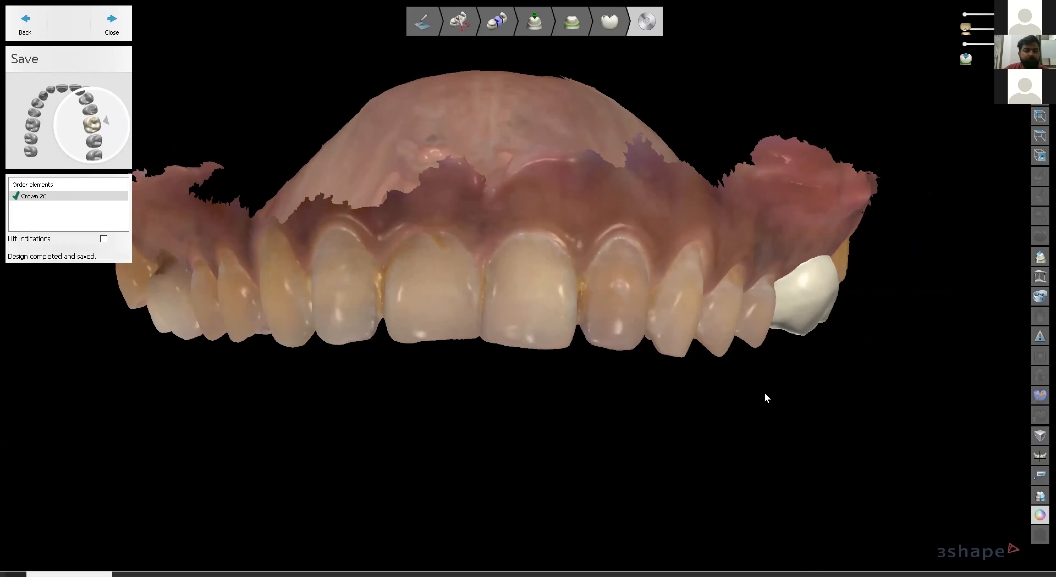
# Lift crown 26 off its preparation and inspect its inner surface, the preparation and palate.
pyautogui.click(103, 239)
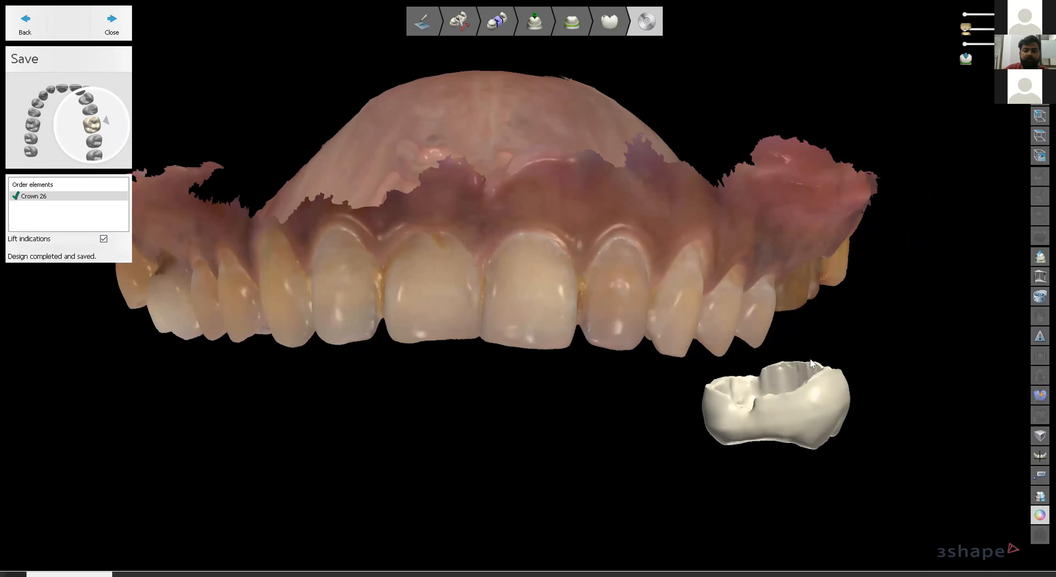
pyautogui.moveTo(750, 343); pyautogui.dragTo(775, 414, button='right')
pyautogui.scroll(4, 775, 408)
pyautogui.moveTo(787, 364)
pyautogui.mouseDown(button='right')
pyautogui.moveTo(795, 396)
pyautogui.moveTo(786, 362)
pyautogui.mouseUp(button='right')
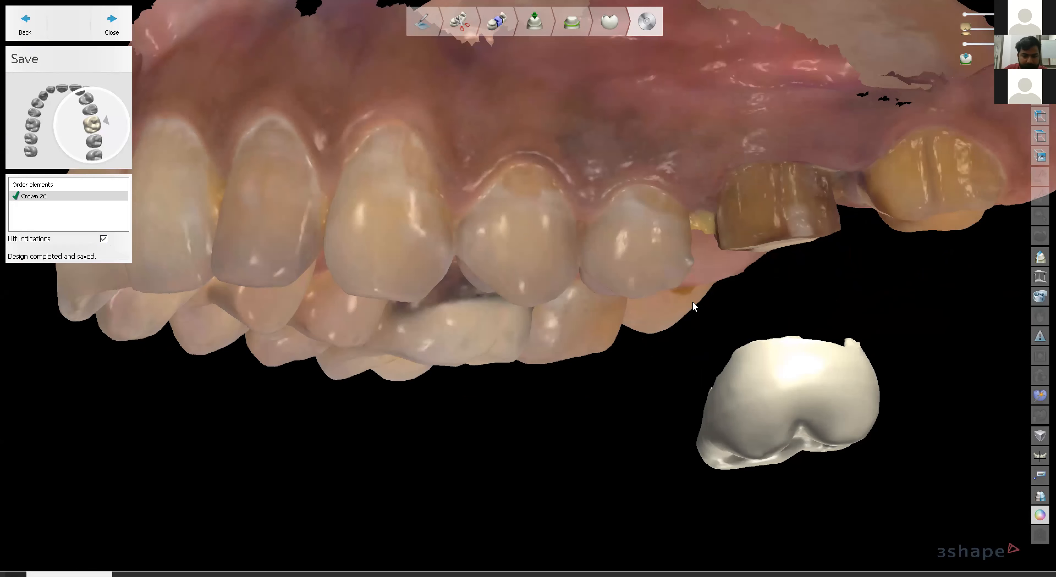
pyautogui.scroll(-4, 734, 454)
pyautogui.moveTo(619, 307); pyautogui.dragTo(596, 316, button='middle')
pyautogui.scroll(-3, 595, 317)
pyautogui.moveTo(595, 317); pyautogui.dragTo(586, 328, button='right')
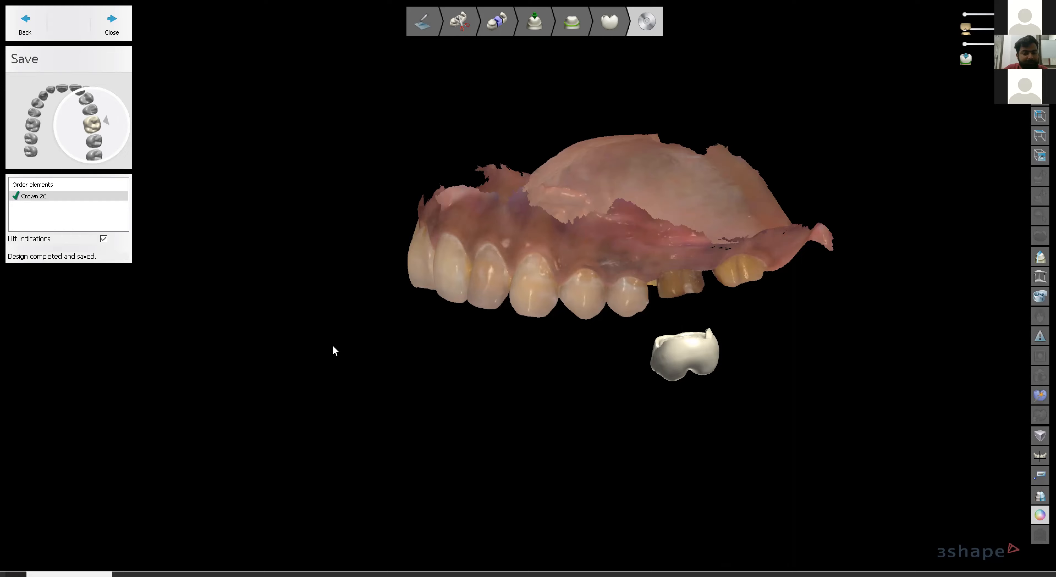
pyautogui.scroll(3, 587, 306)
pyautogui.moveTo(672, 291); pyautogui.dragTo(622, 242, button='right')
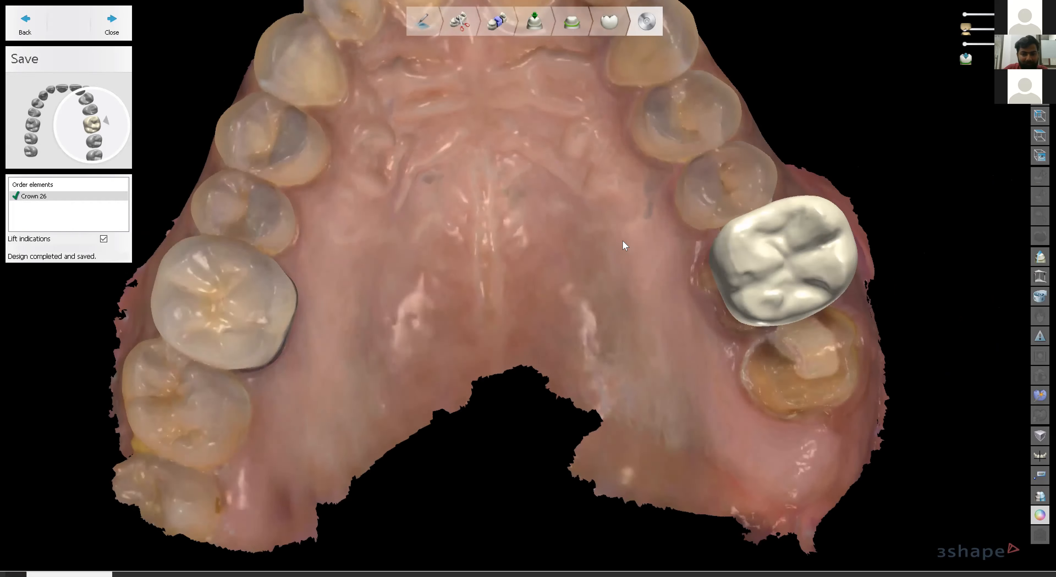
# Seat crown 26 back on its preparation and review it in occlusal view on the textured arch.
pyautogui.scroll(-3, 608, 276)
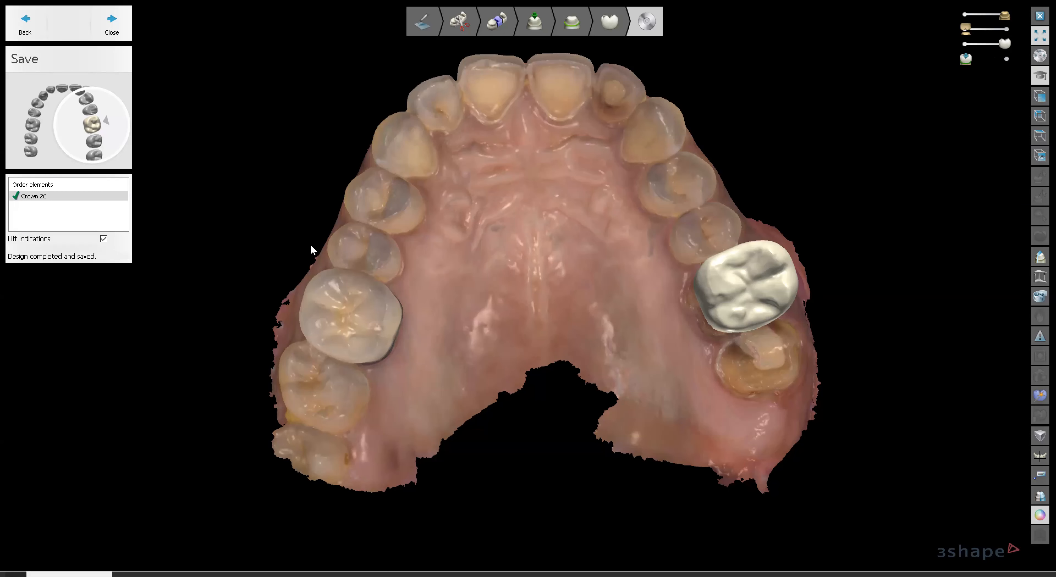
pyautogui.click(103, 238)
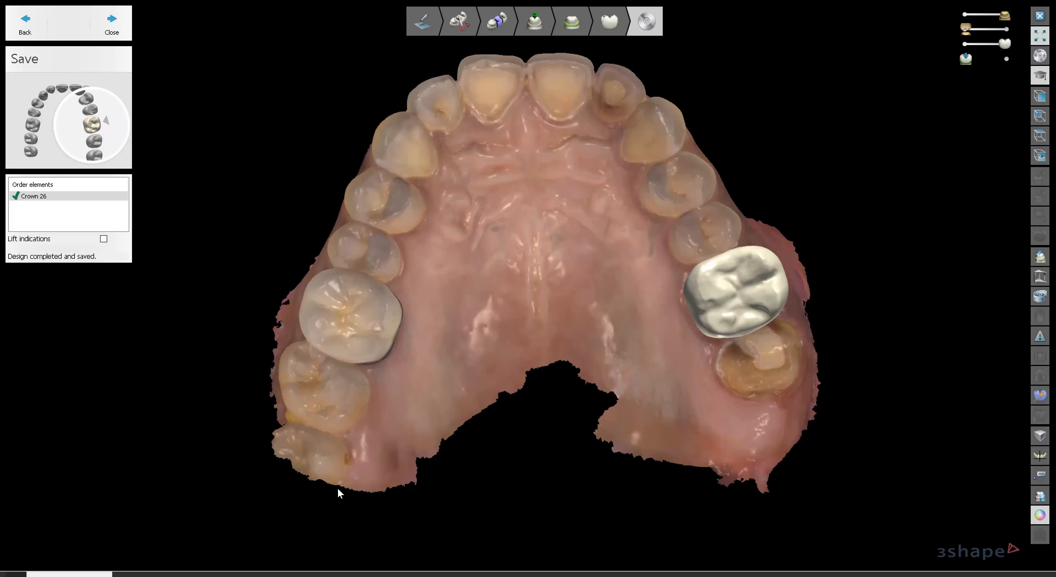
pyautogui.scroll(-2, 594, 271)
pyautogui.moveTo(604, 234); pyautogui.dragTo(609, 270, button='right')
pyautogui.scroll(1, 609, 270)
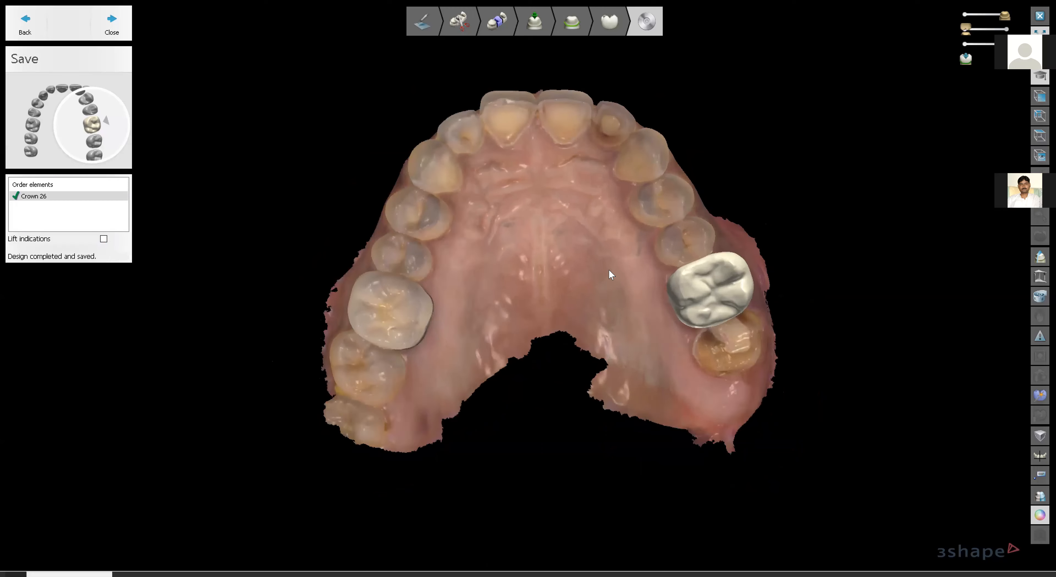
pyautogui.scroll(1, 610, 274)
pyautogui.moveTo(555, 240); pyautogui.dragTo(559, 268, button='middle')
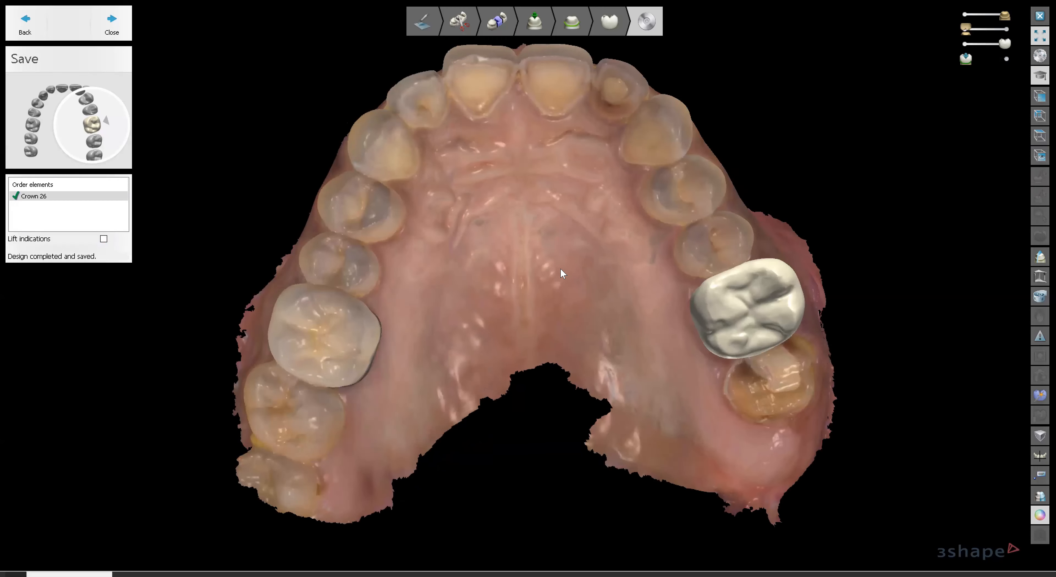
pyautogui.moveTo(595, 290)
pyautogui.mouseDown(button='right')
pyautogui.moveTo(613, 283)
pyautogui.moveTo(597, 292)
pyautogui.mouseUp(button='right')
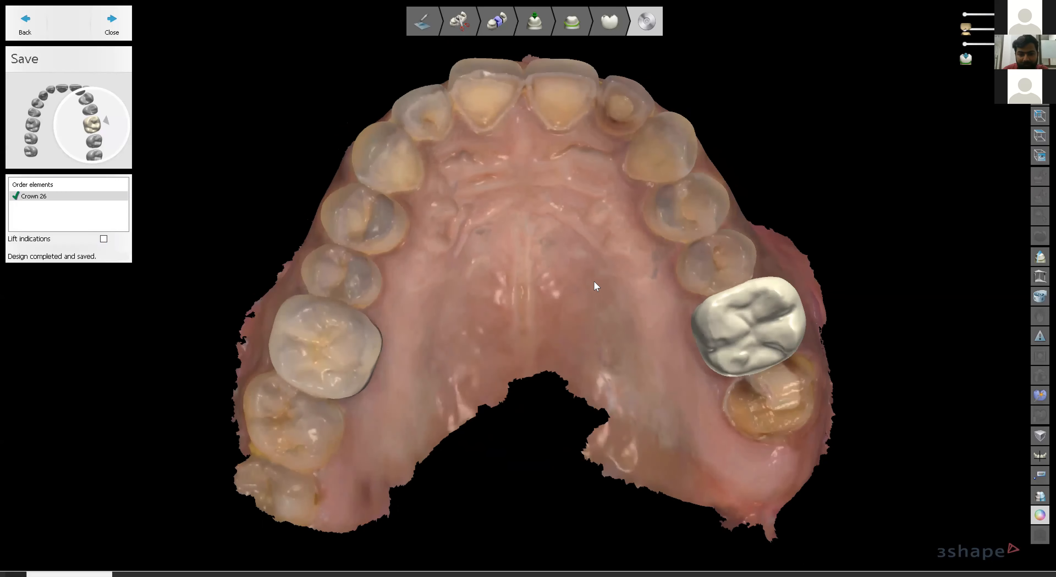
pyautogui.scroll(1, 593, 280)
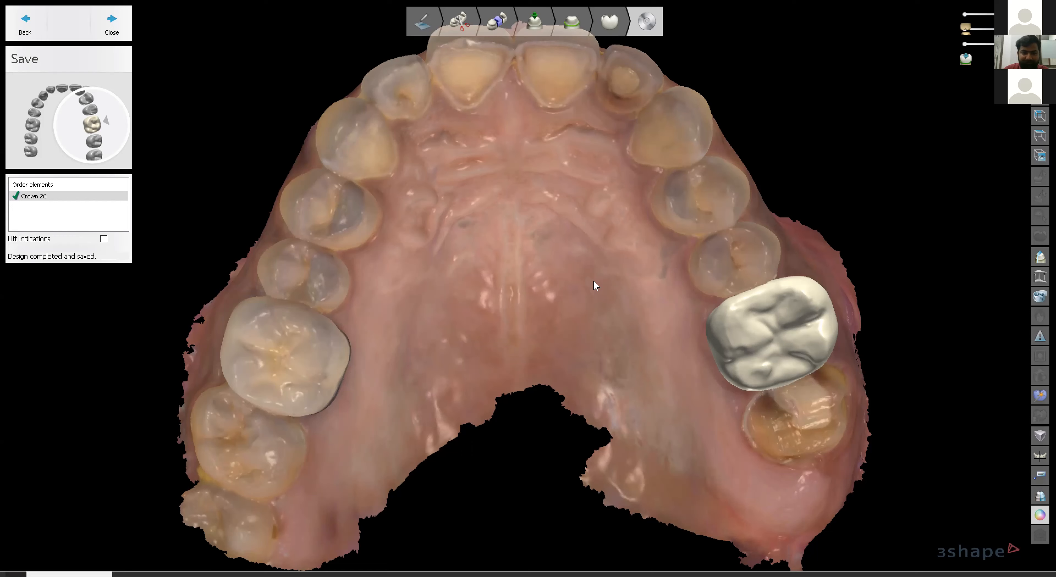
pyautogui.scroll(-3, 593, 281)
pyautogui.moveTo(652, 229); pyautogui.dragTo(646, 229, button='right')
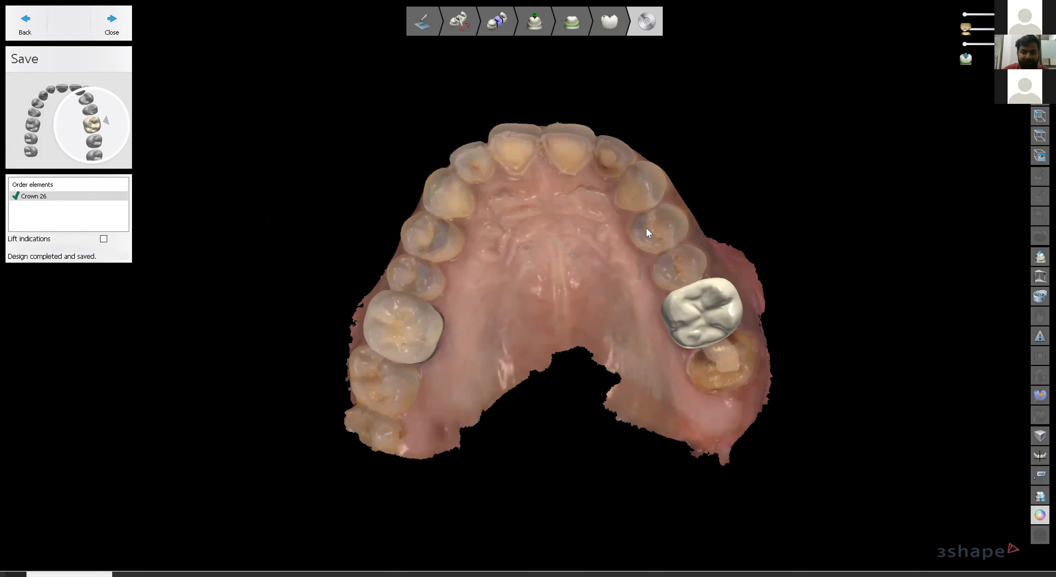
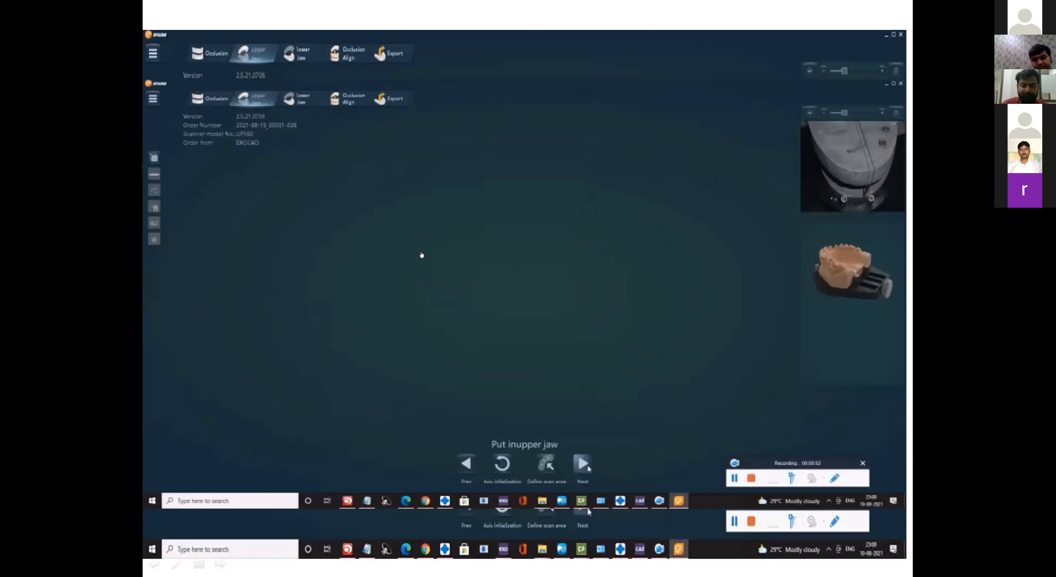
# Seat the upper jaw model in the scanner tray so the full arch shows in the live preview.
pyautogui.moveTo(659, 501)
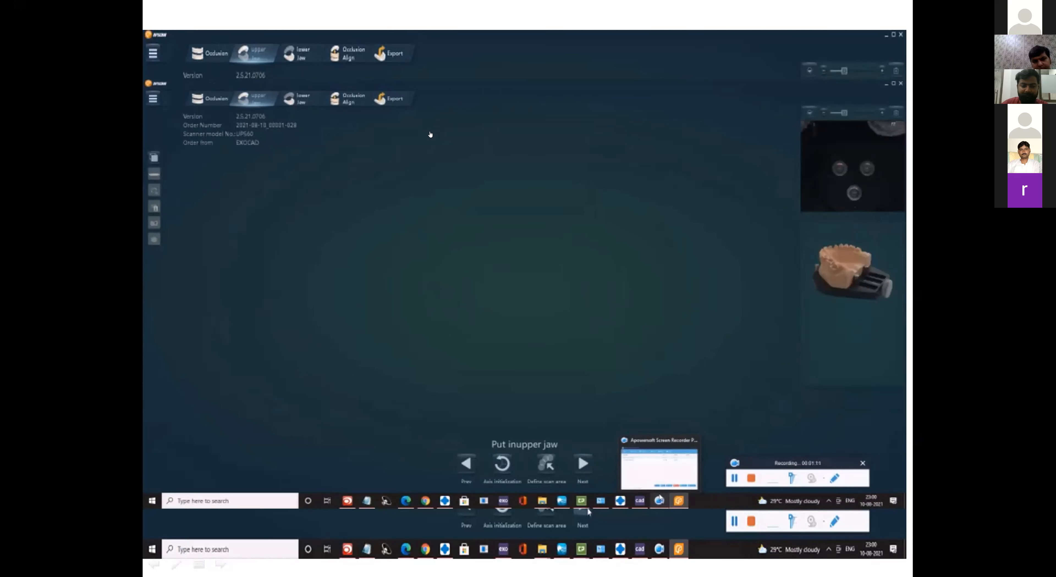
# Run the upper jaw scan, then start scanning the lower jaw model at the Lower Jaw stage.
pyautogui.click(587, 462)
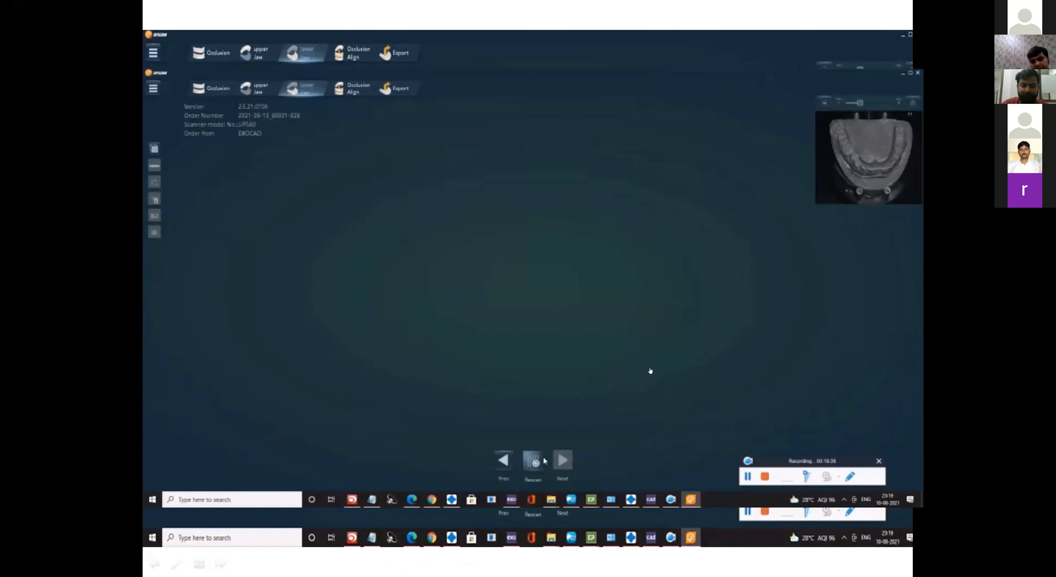
pyautogui.click(539, 462)
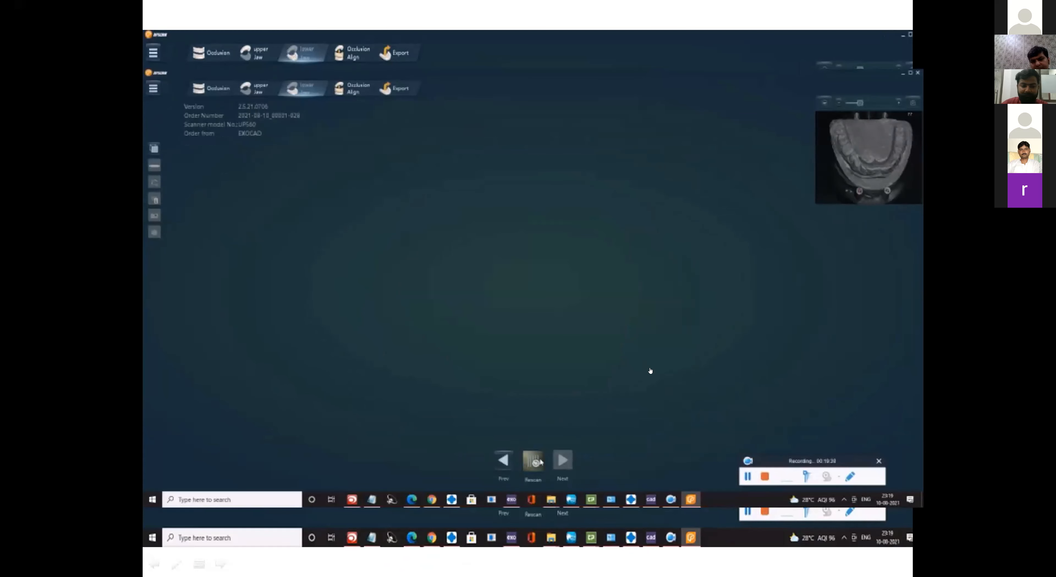